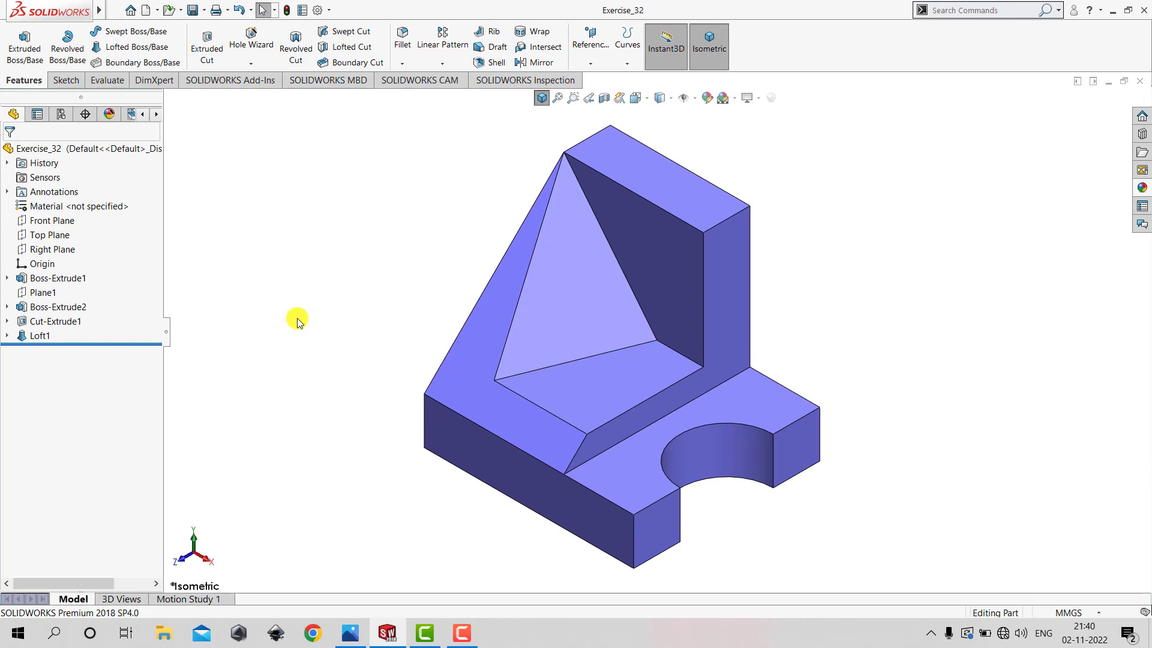
Create a new part document.
click(116, 10)
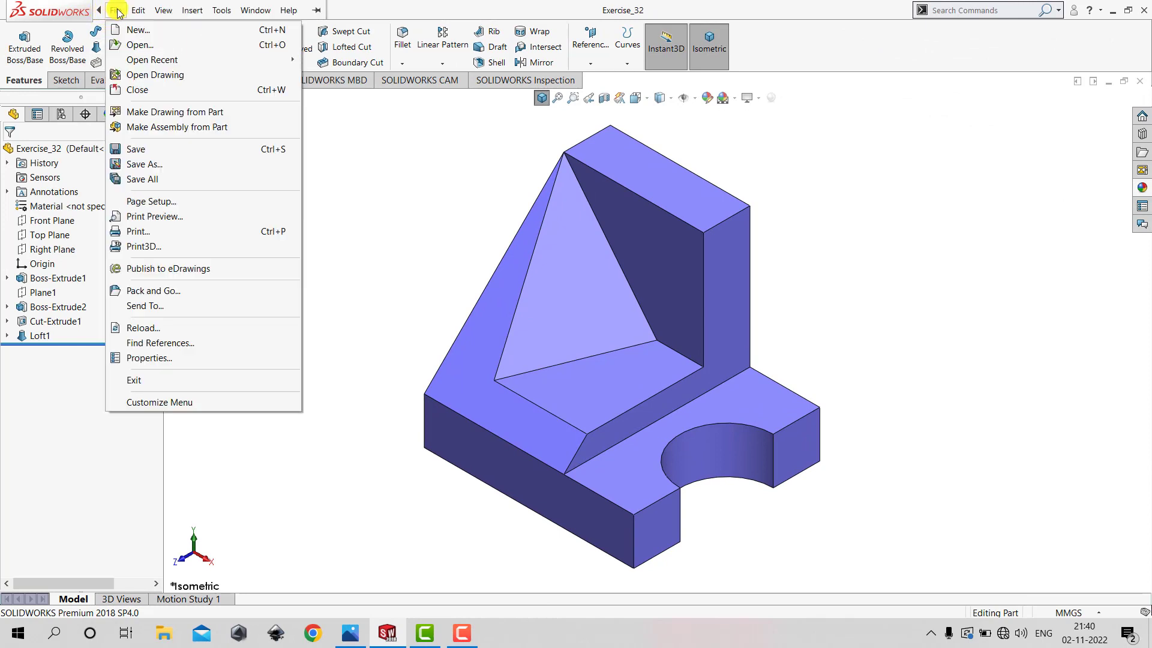
click(115, 10)
click(116, 11)
click(124, 29)
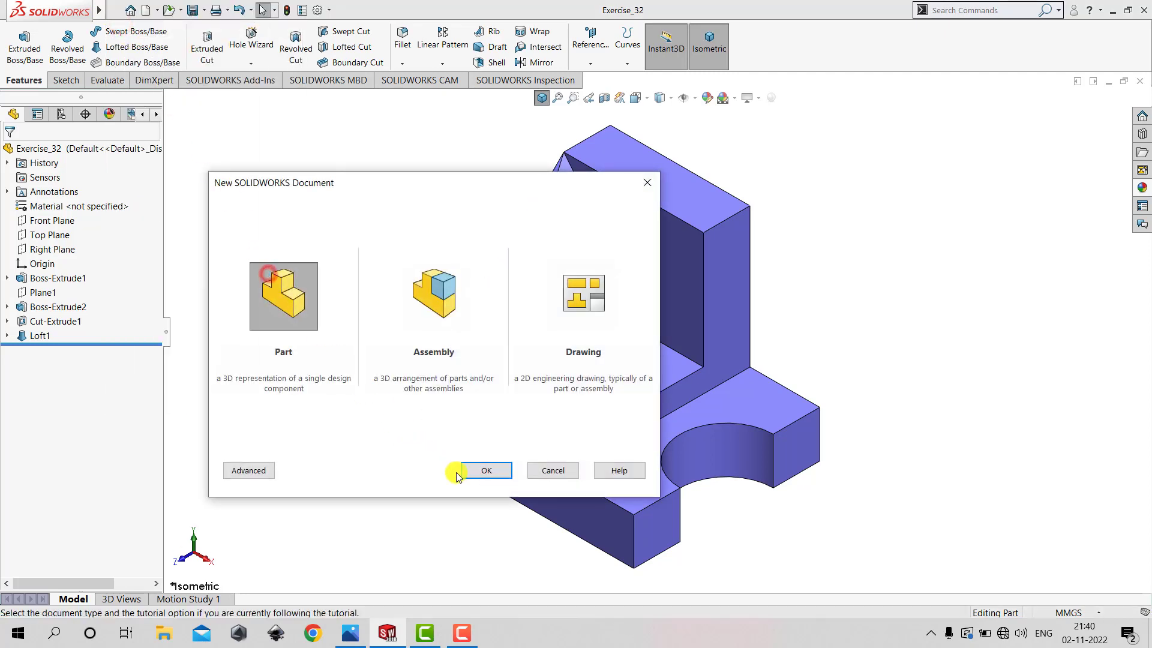
click(470, 473)
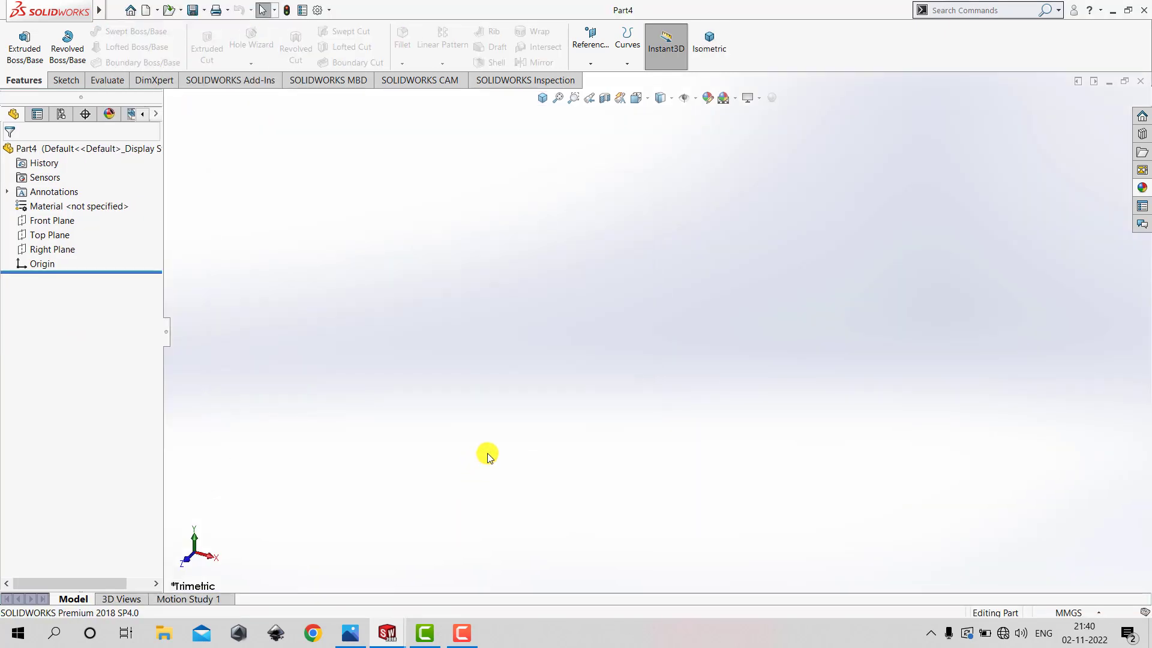
Apply the Plain White scene as the part's background.
click(734, 98)
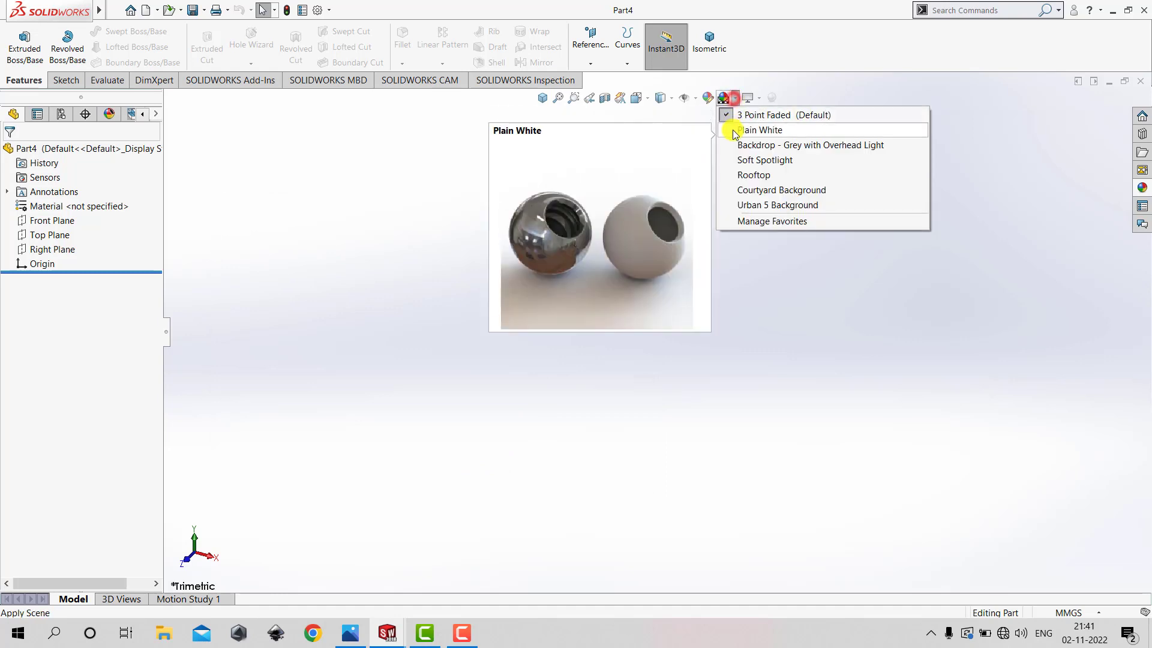
click(733, 131)
click(578, 283)
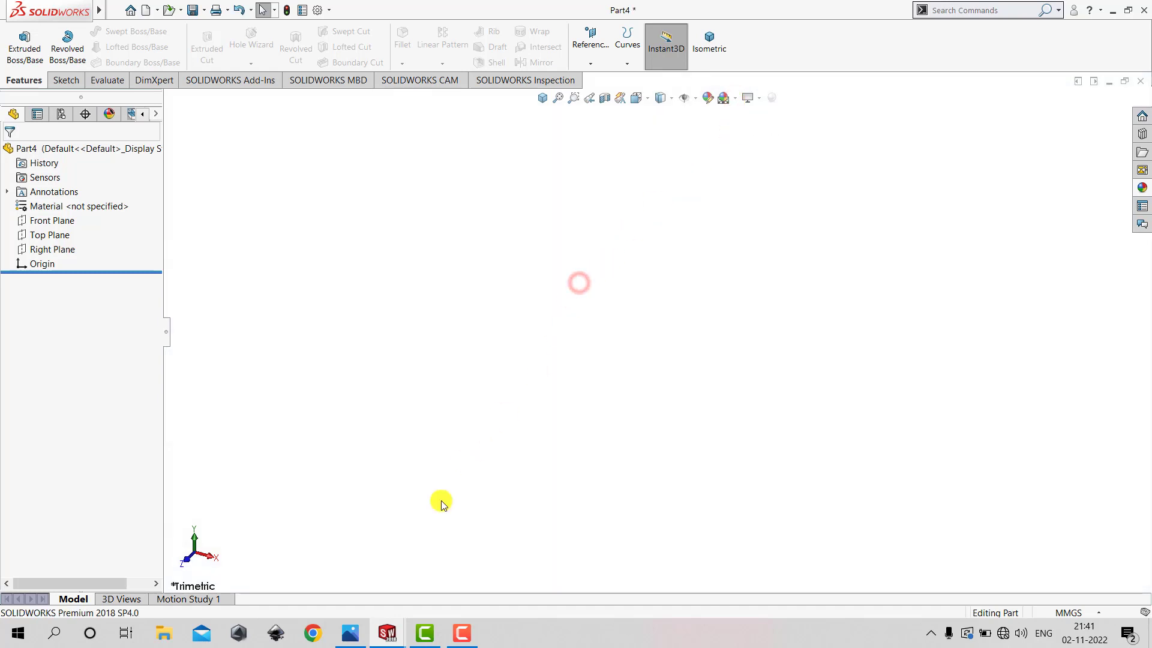
Consult the Exercise_32 reference image in Photos, and sketch an origin-centred rectangle about 141 mm by 82 mm on the Top Plane.
click(353, 633)
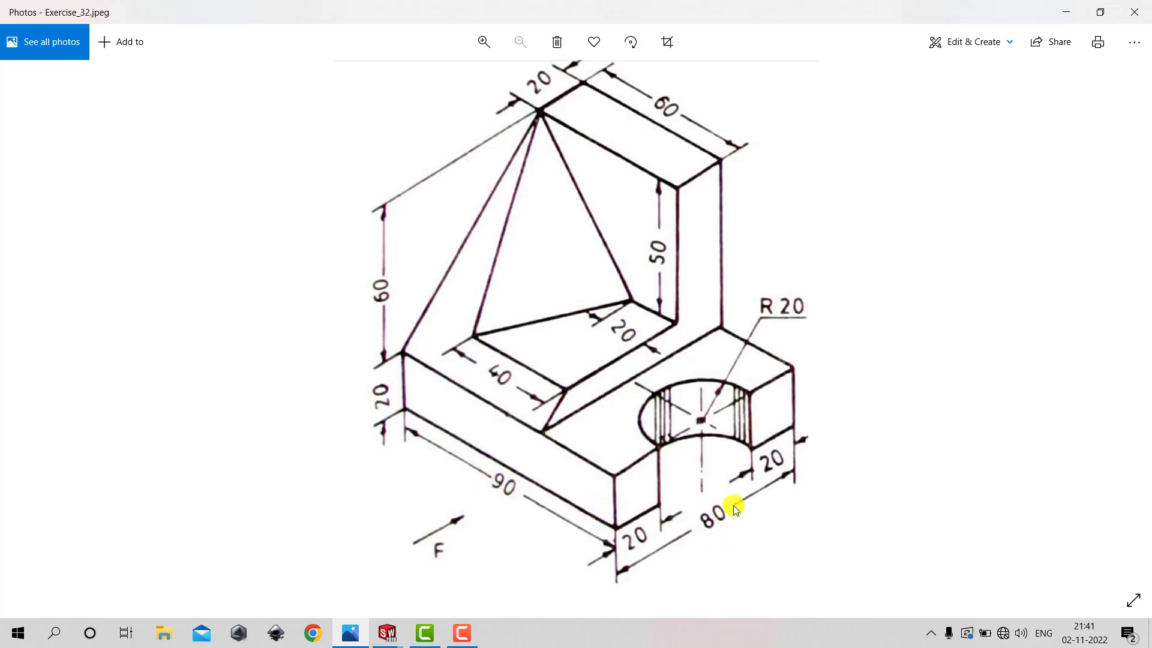
click(1066, 12)
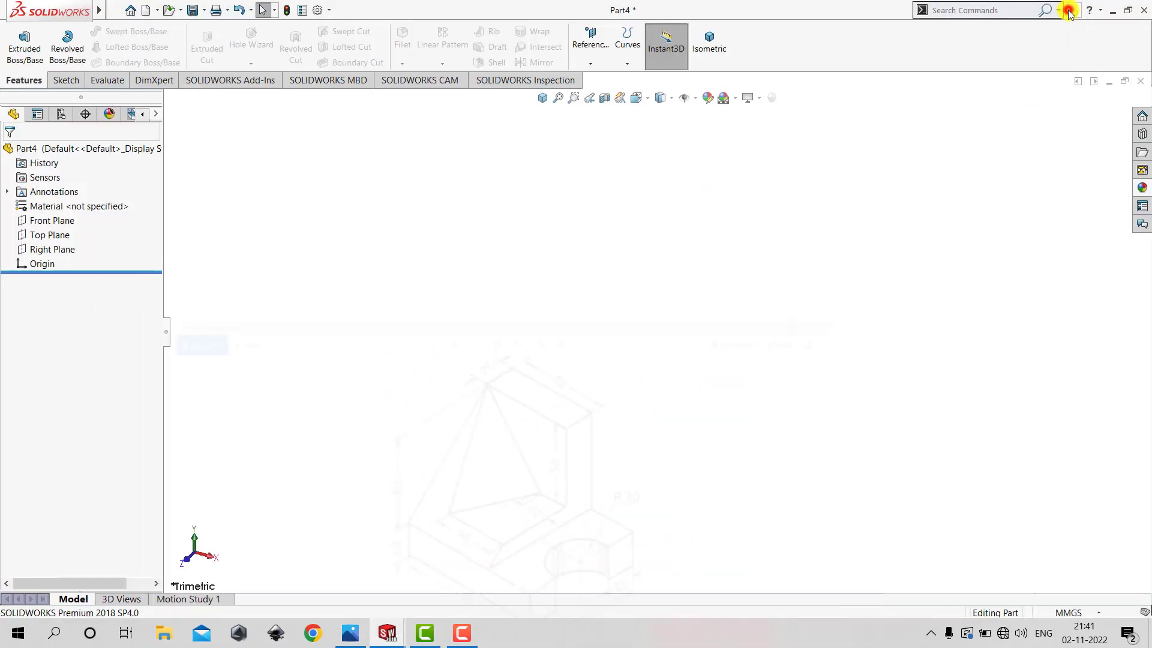
click(66, 81)
click(18, 37)
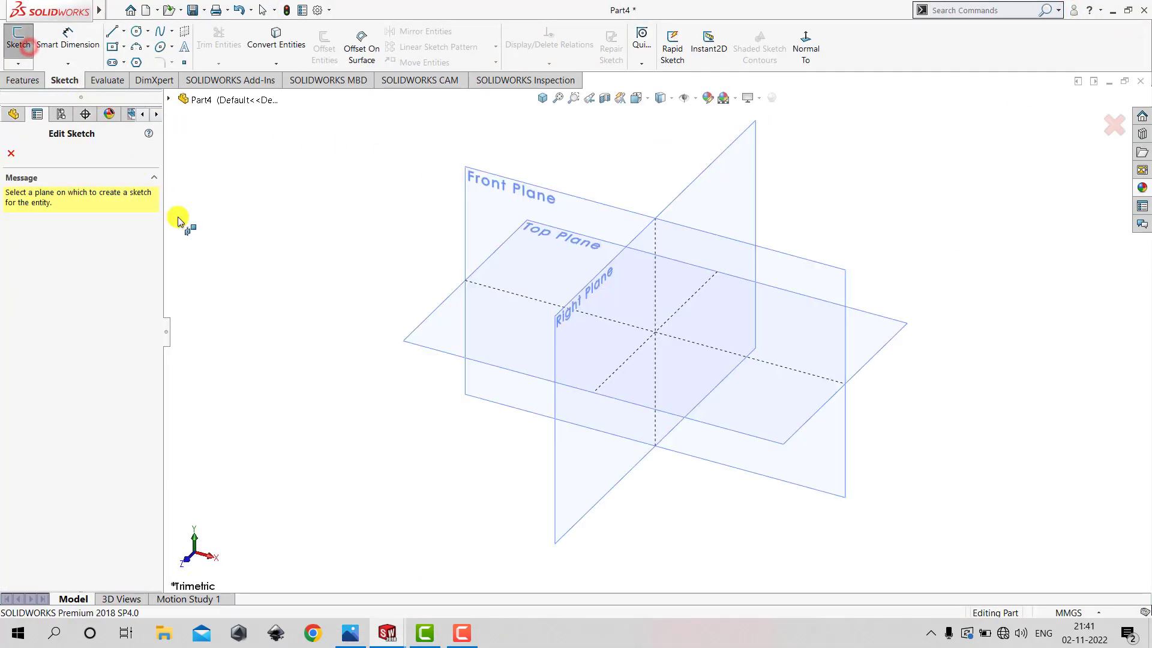
click(431, 352)
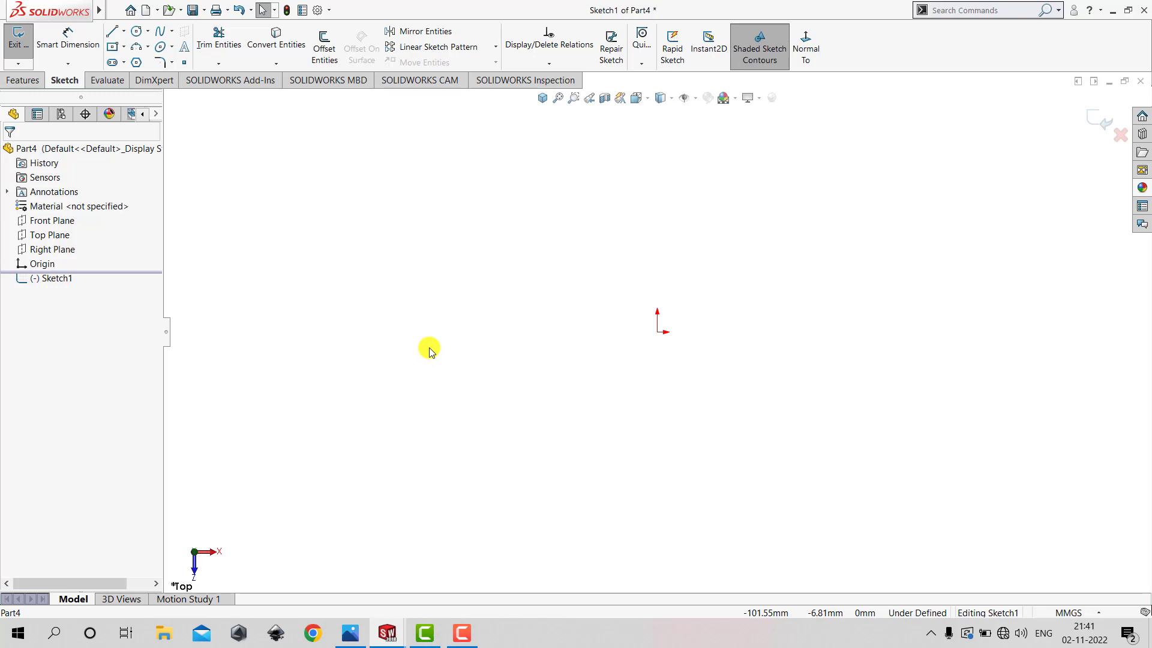
click(114, 48)
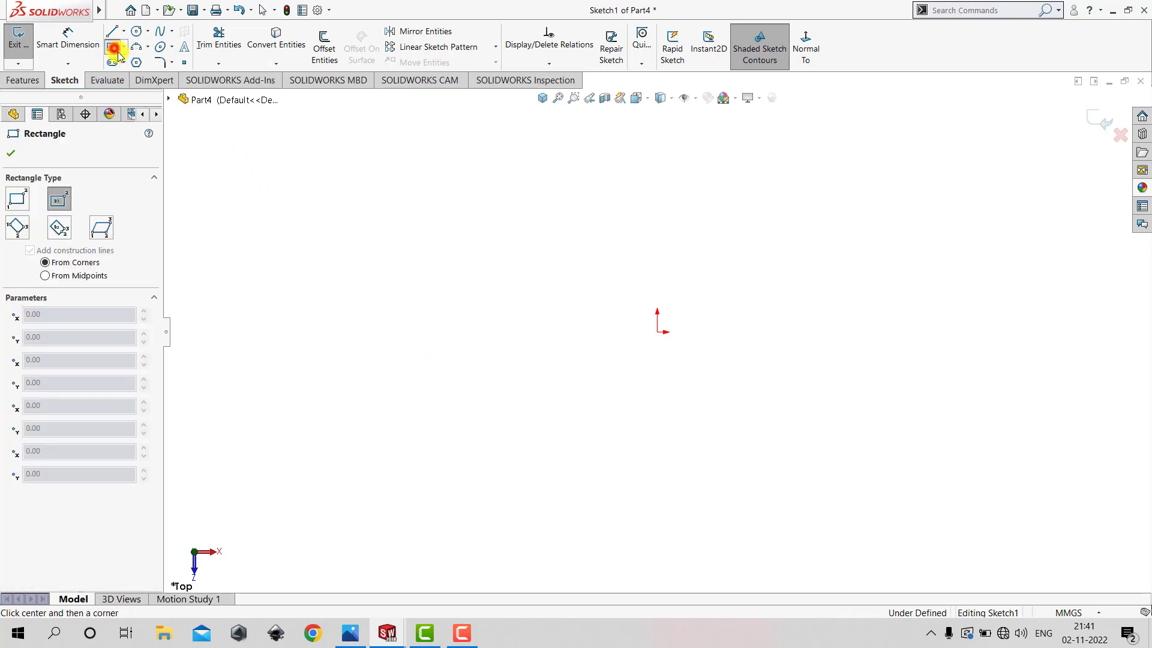
click(658, 332)
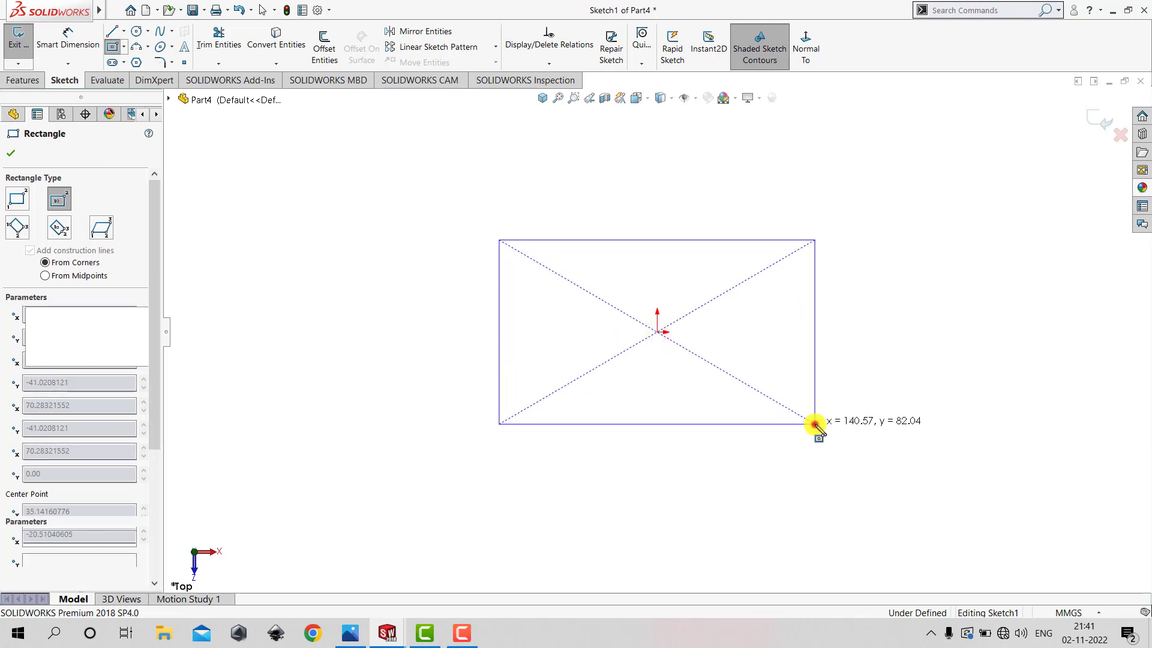
click(815, 423)
key(Escape)
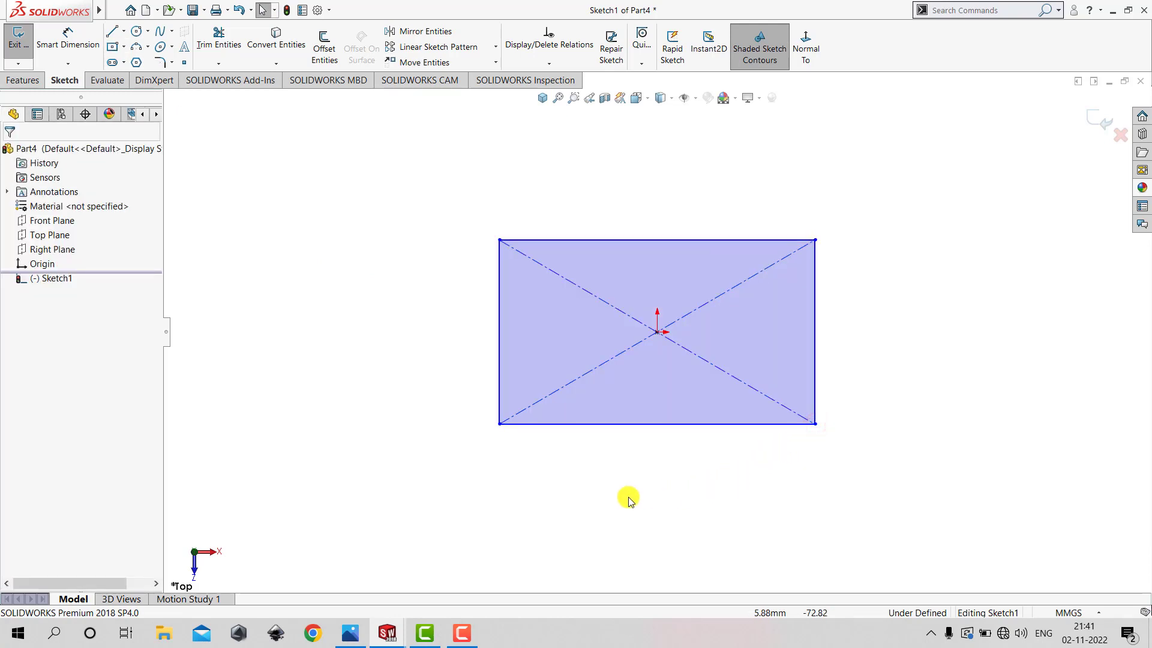
Dimension the rectangle to 90 mm wide along X and 80 mm in the other direction.
click(78, 51)
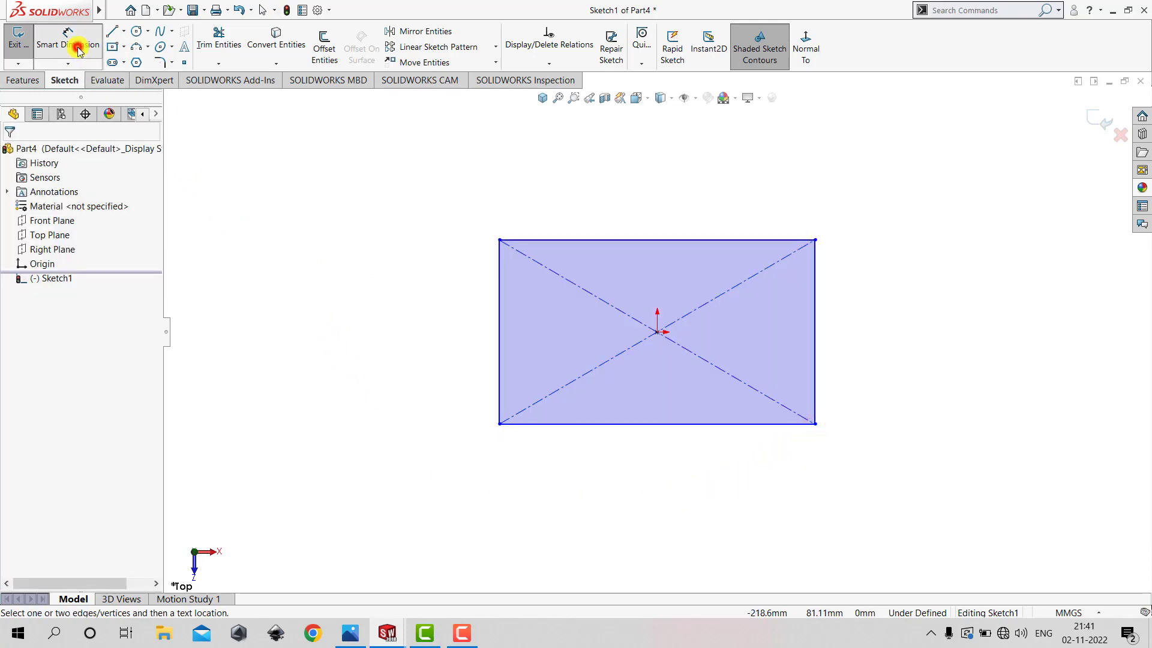
click(638, 424)
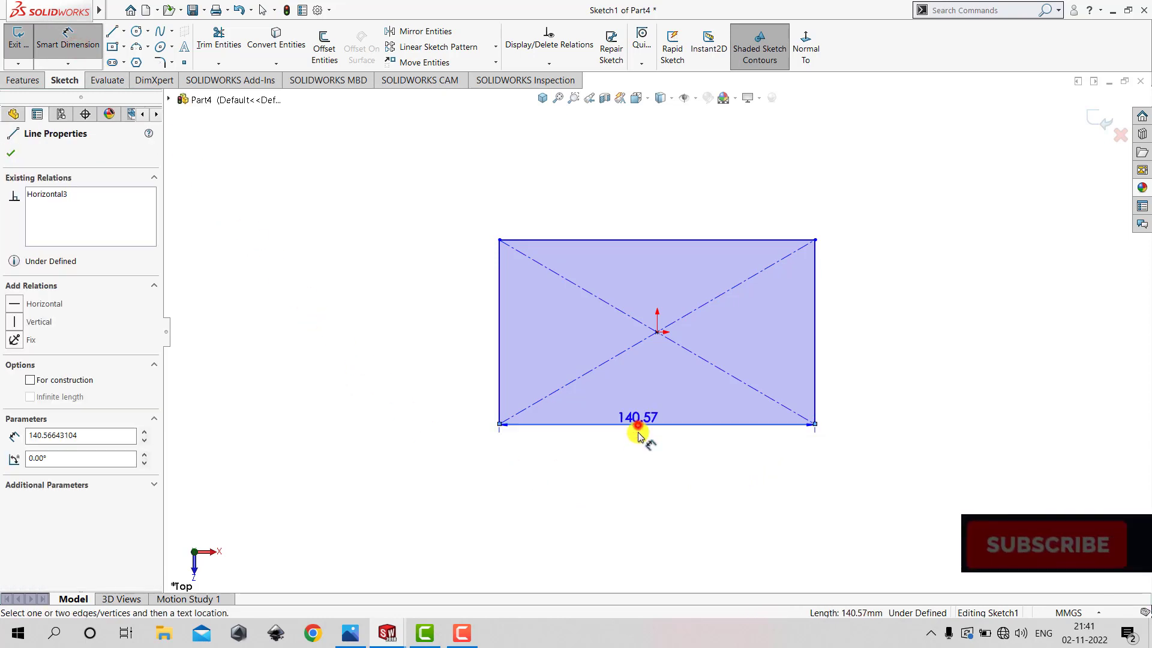
click(639, 459)
text(90)
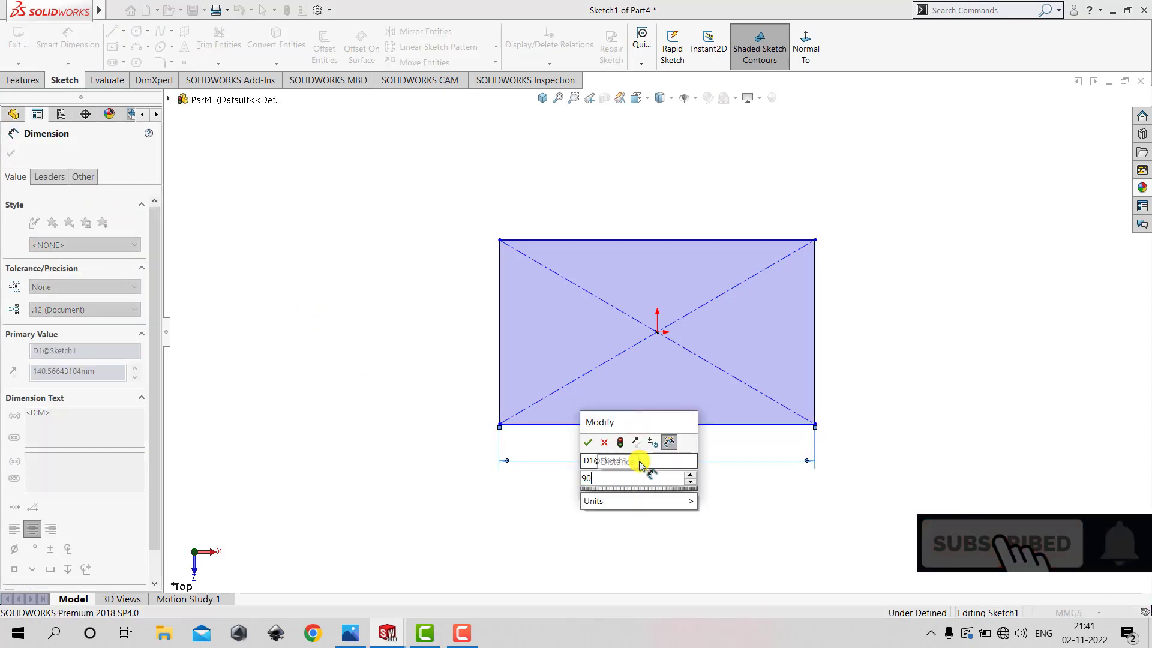
key(Return)
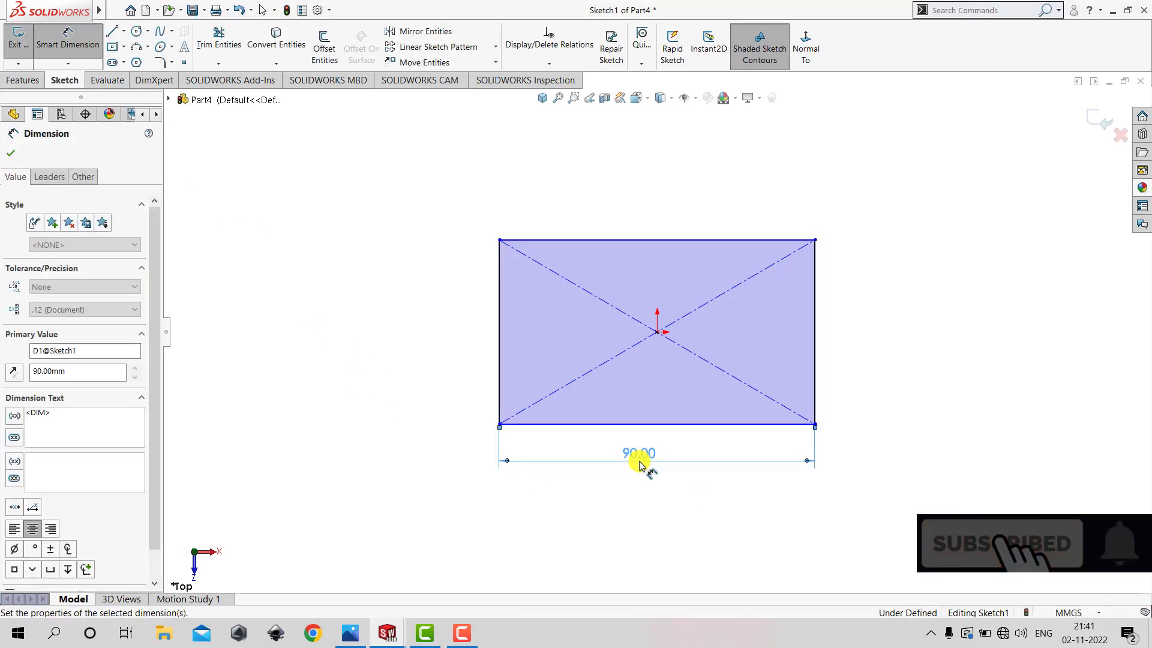
click(816, 389)
click(852, 384)
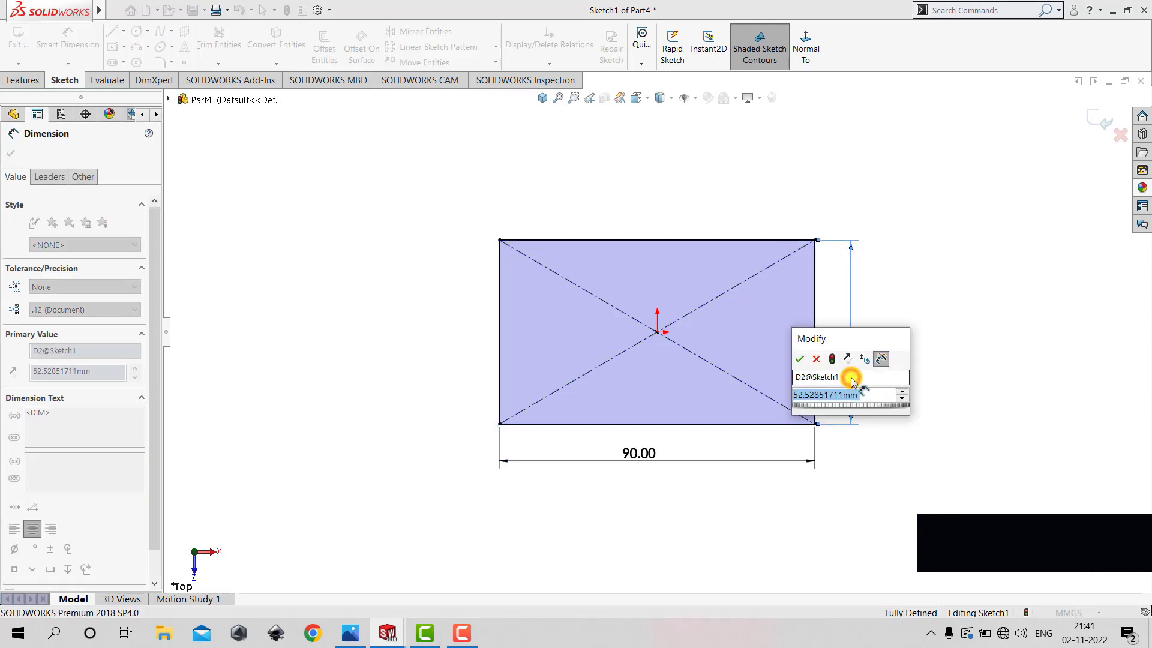
text(80)
key(Return)
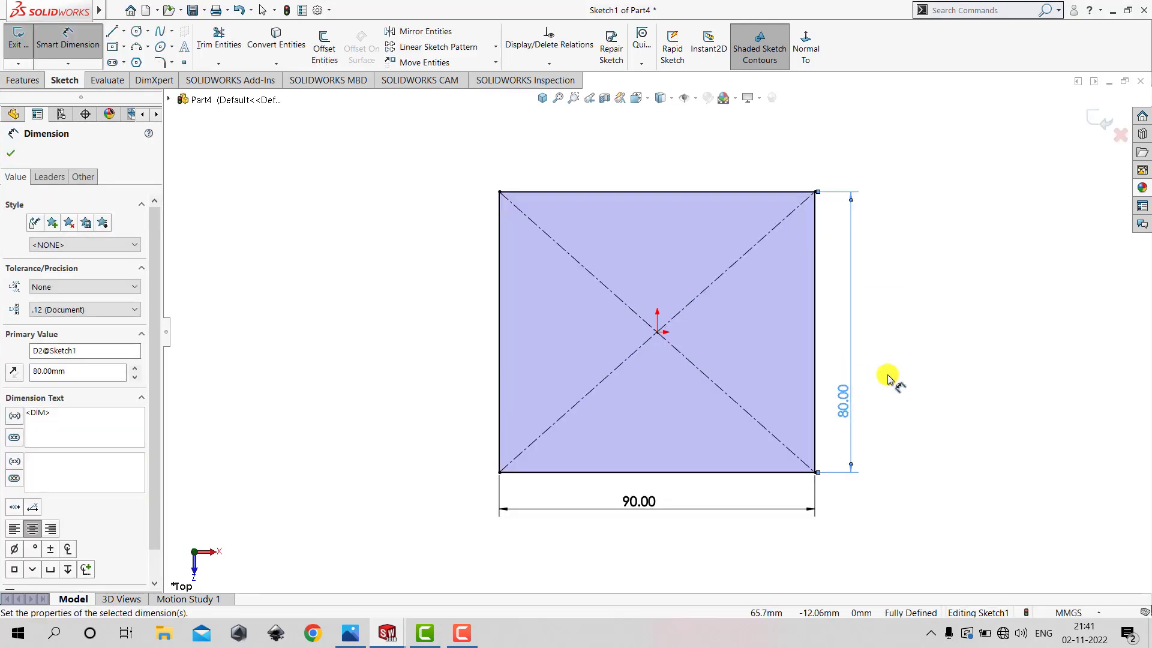
click(888, 377)
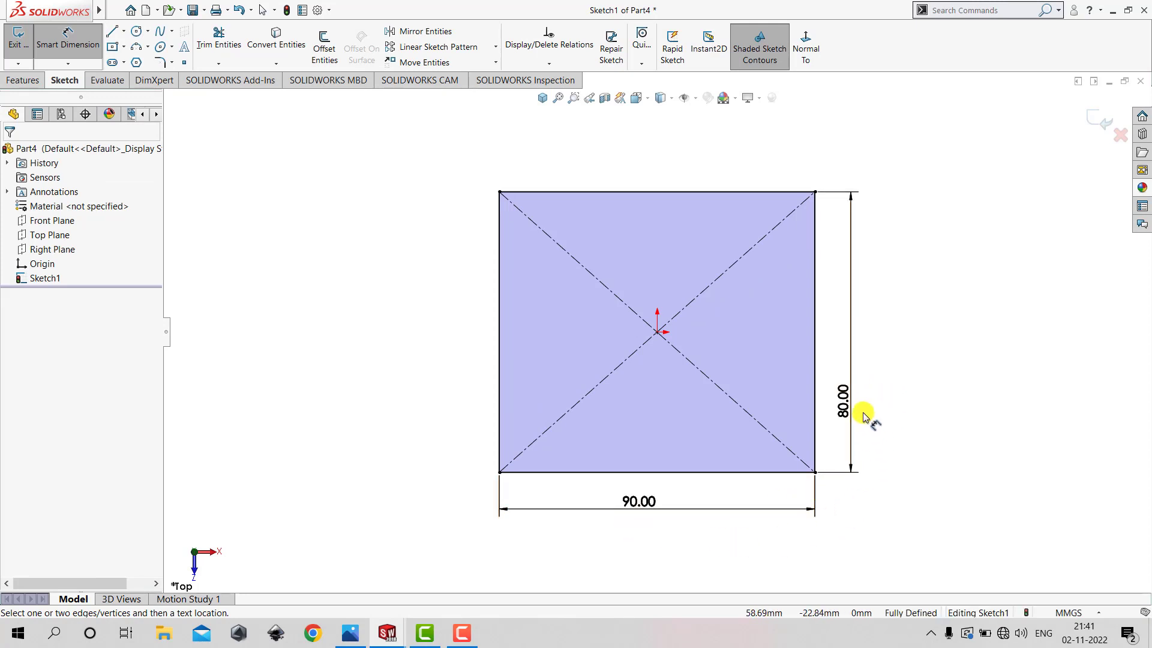
click(67, 50)
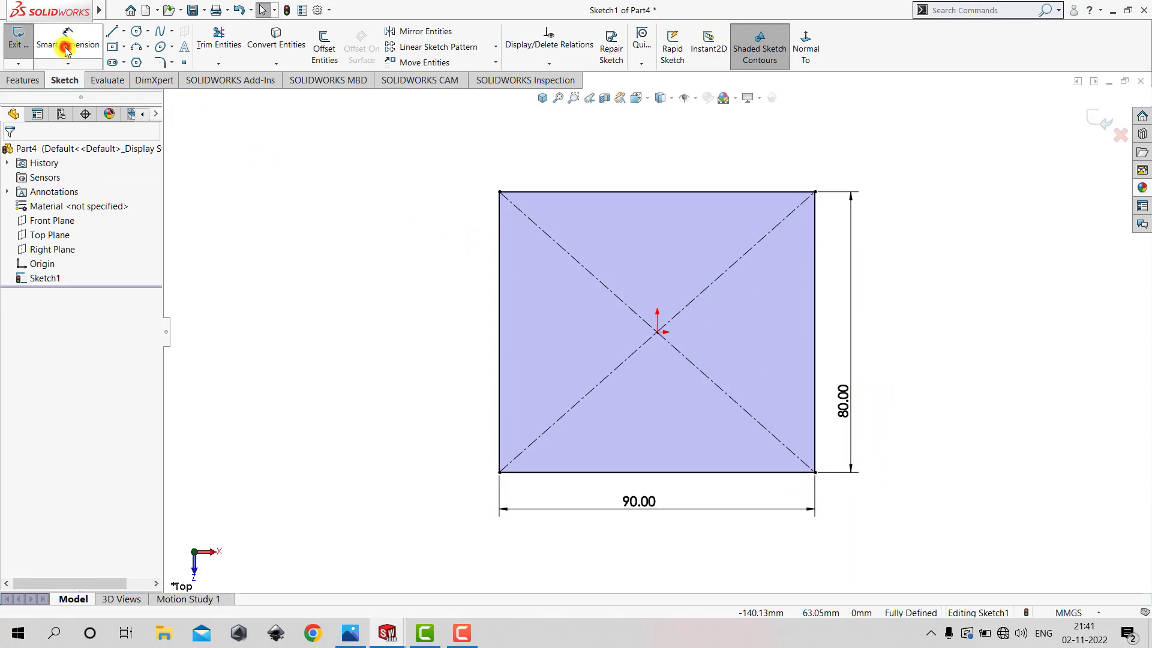
Recheck the reference image, and sketch a circle of about 23 mm radius centred on the midpoint of the rectangle's right edge.
click(351, 628)
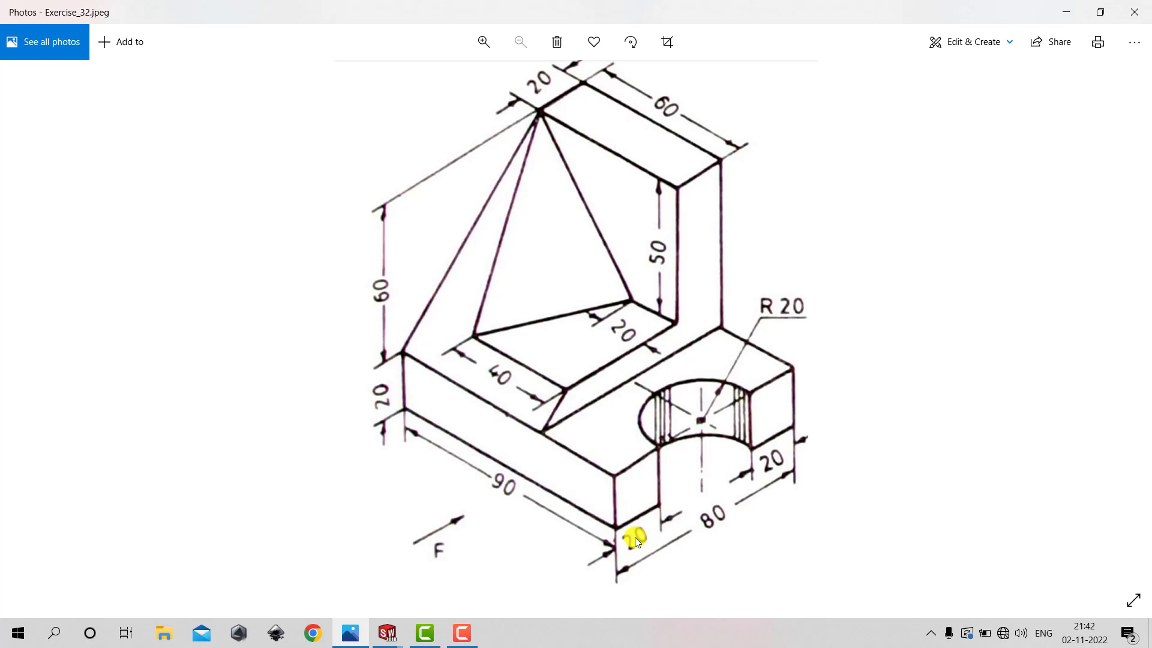
click(1063, 12)
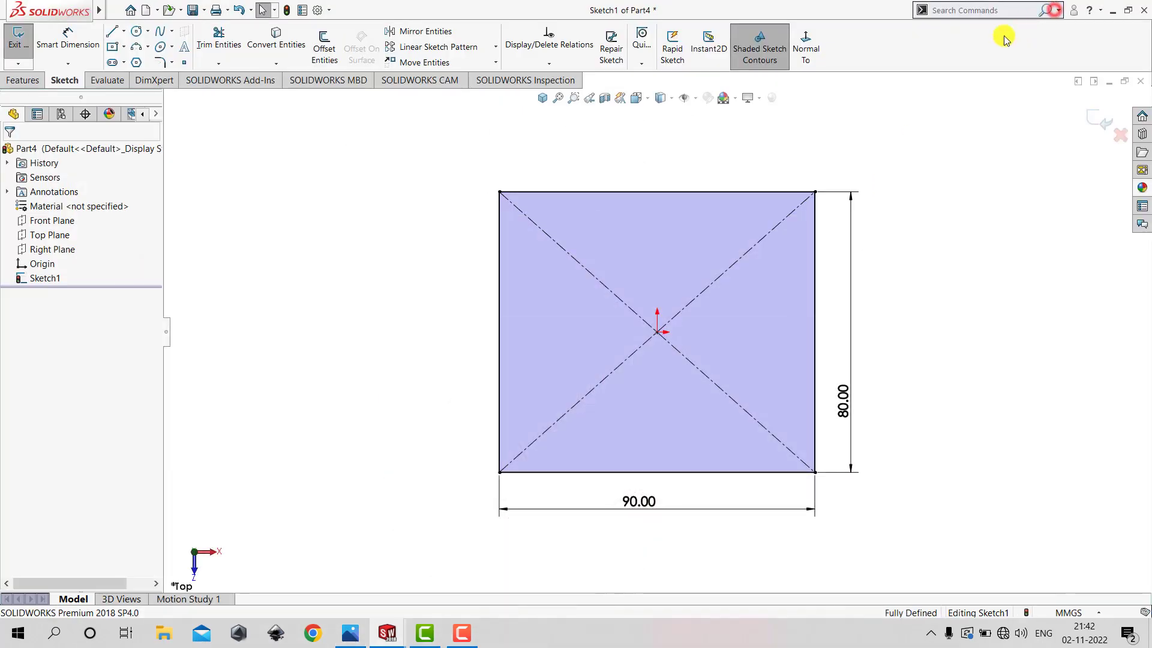
click(137, 31)
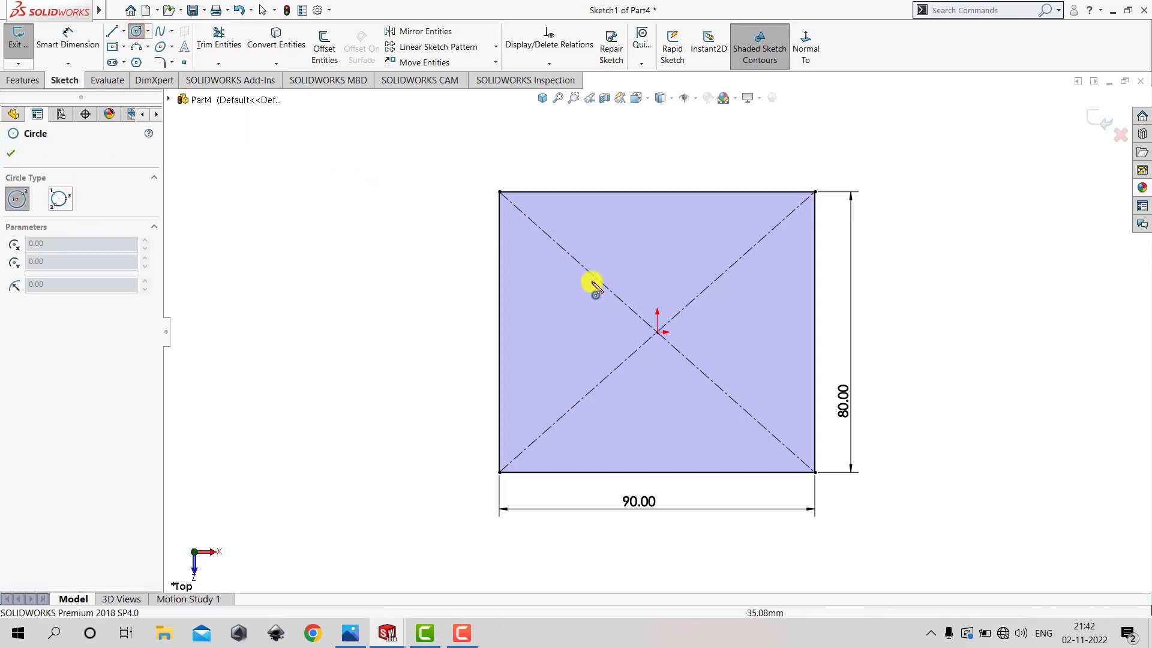
click(815, 332)
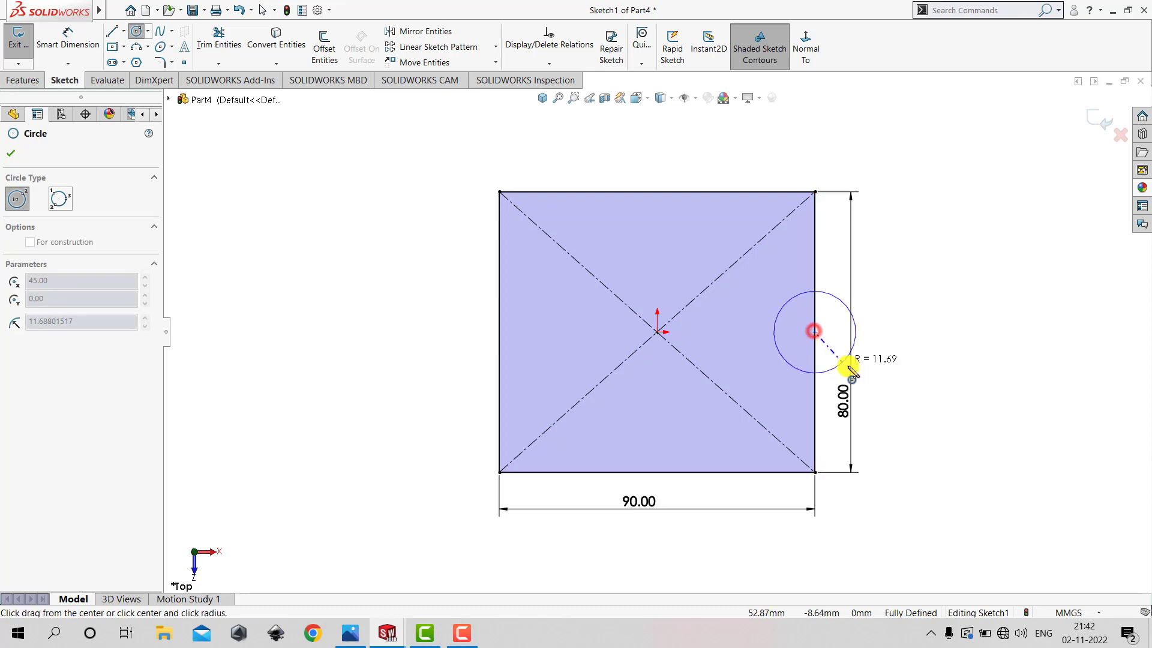
click(884, 380)
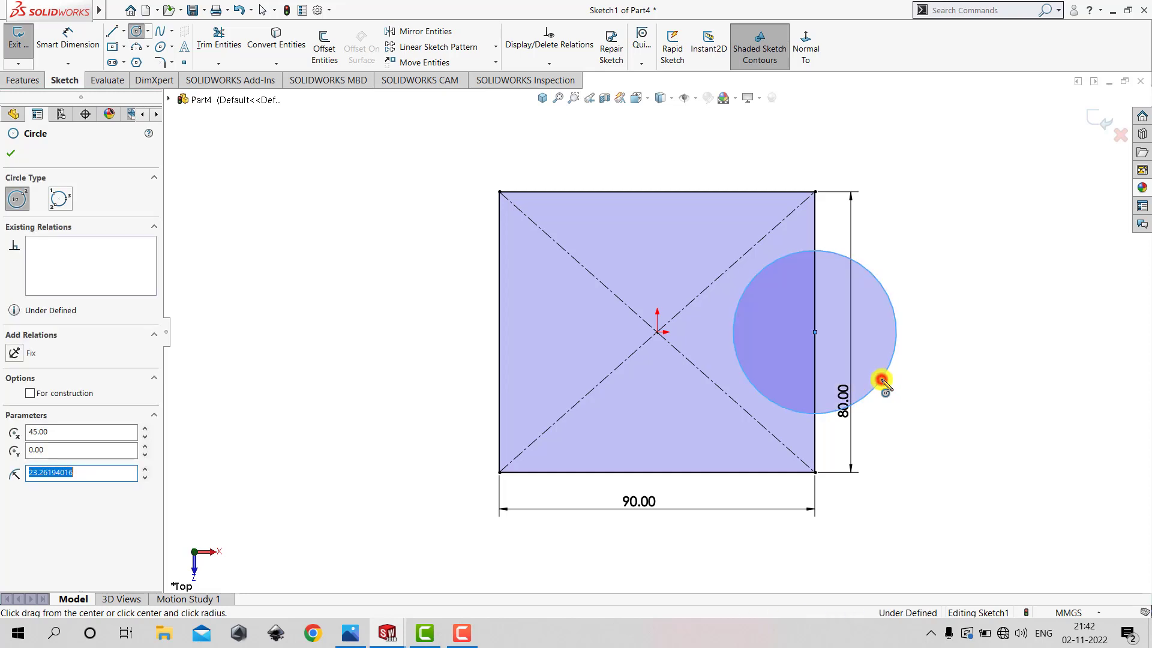
key(Escape)
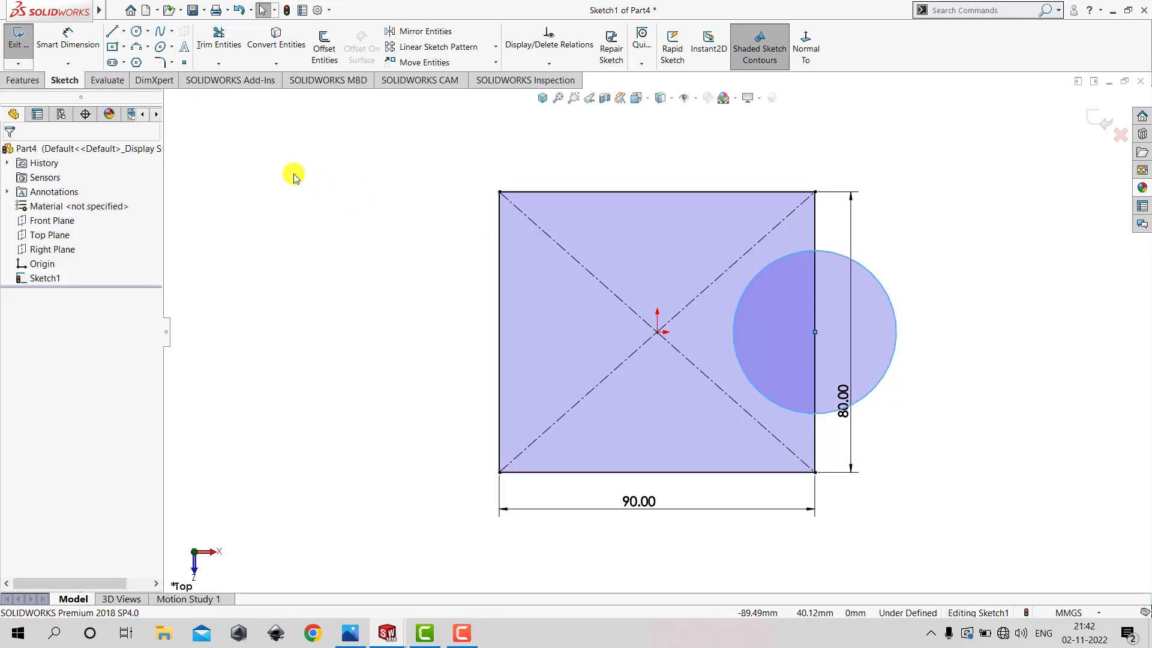
Dimension the circle's diameter to 40 mm.
click(90, 43)
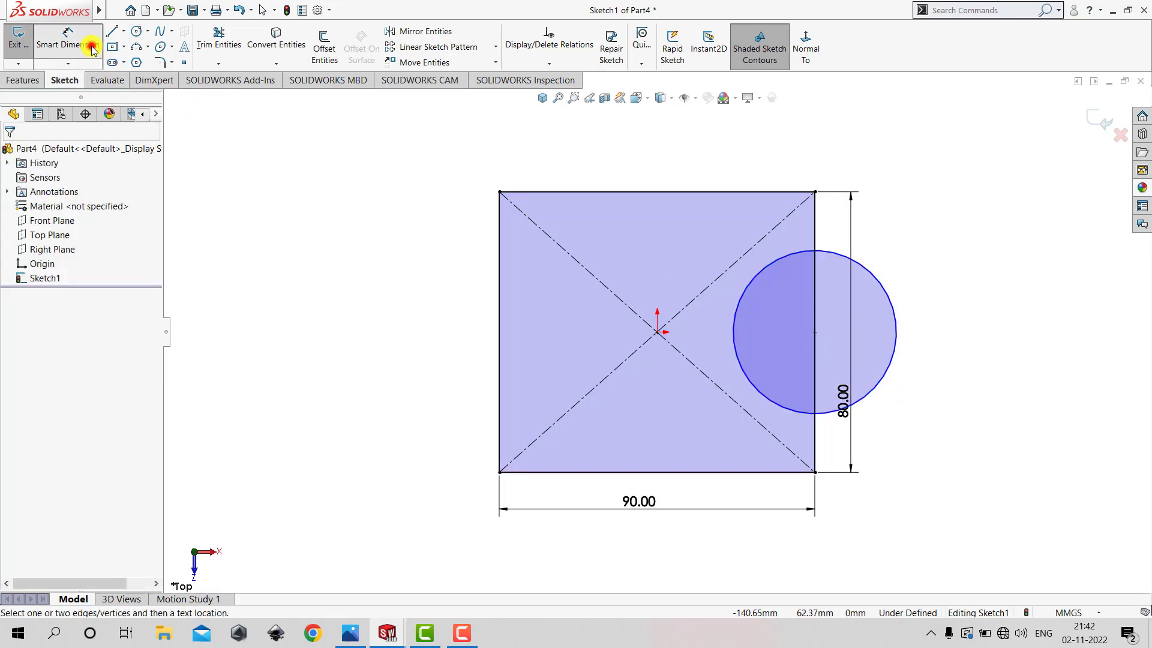
click(892, 303)
click(946, 282)
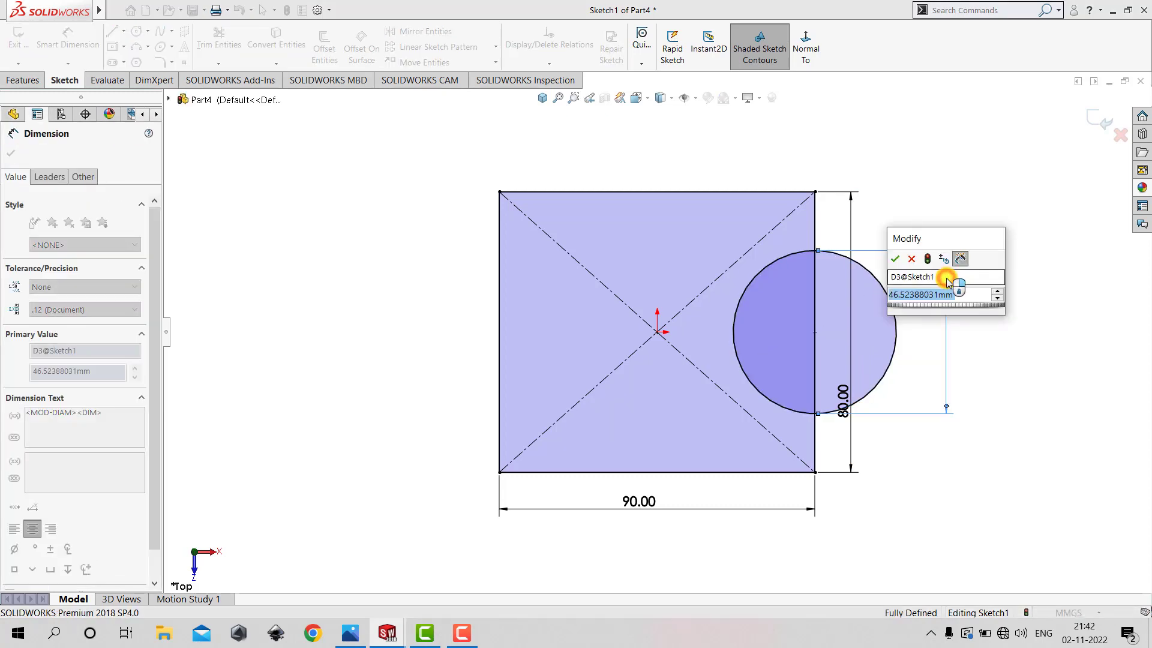
text(40)
key(Return)
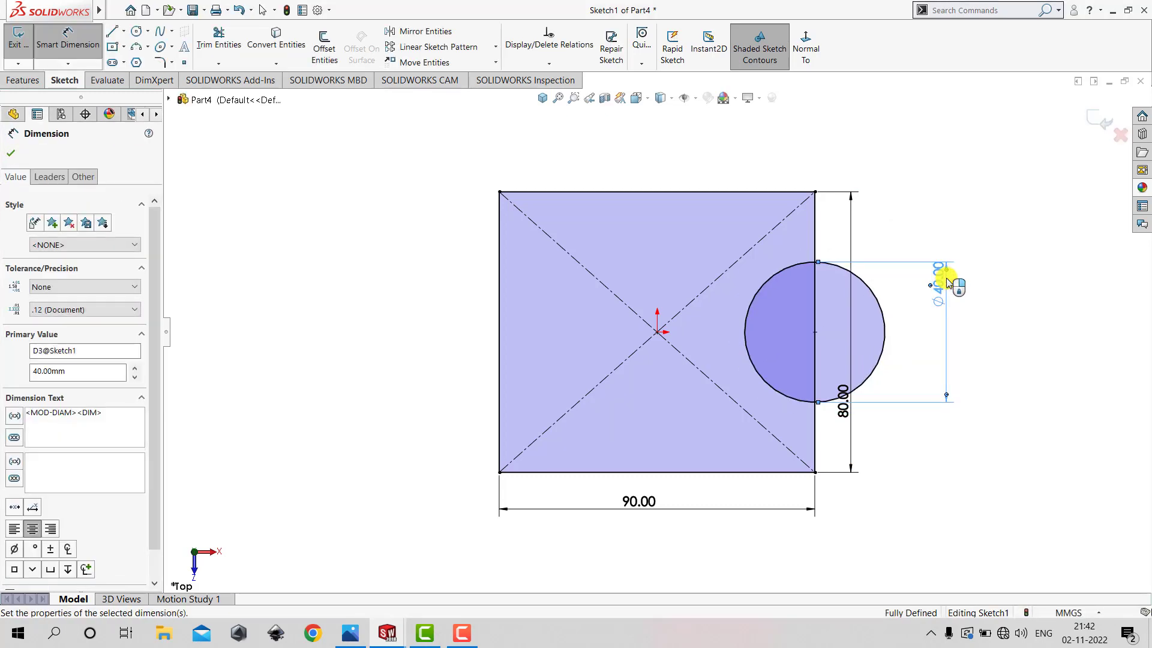
click(953, 226)
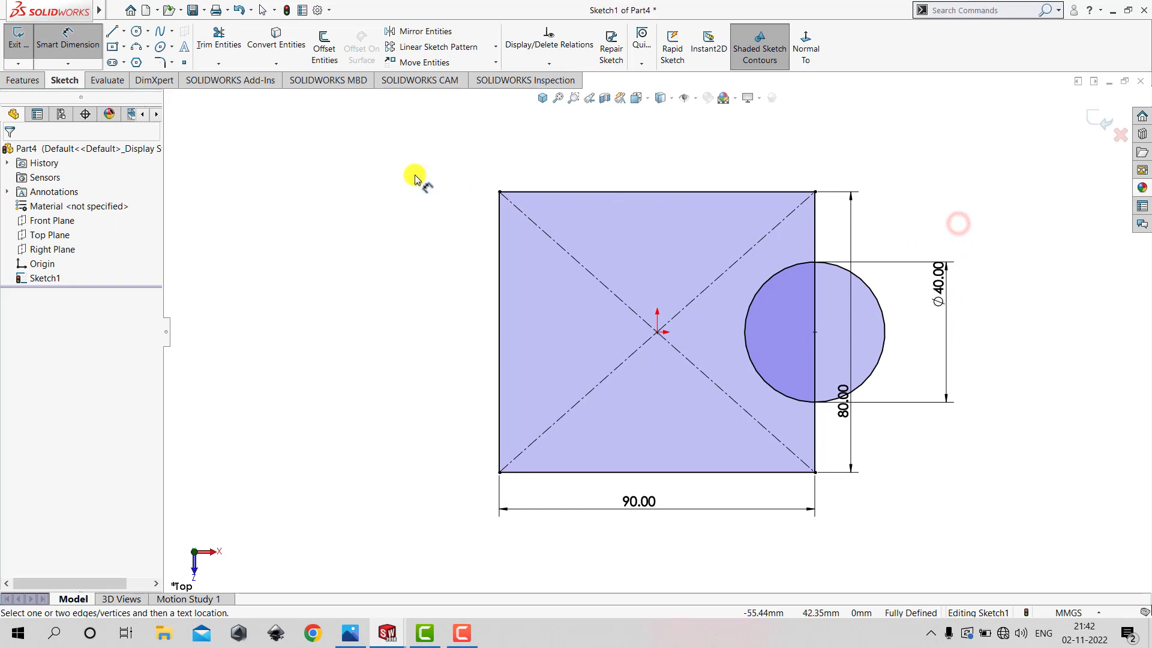
click(75, 42)
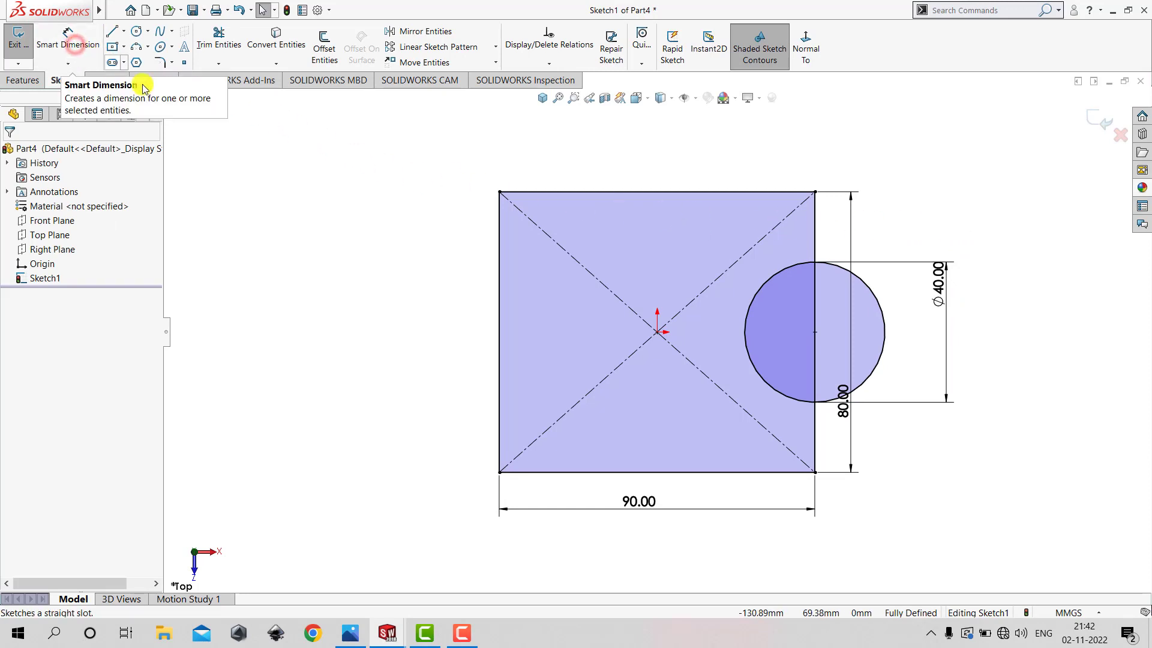
click(287, 198)
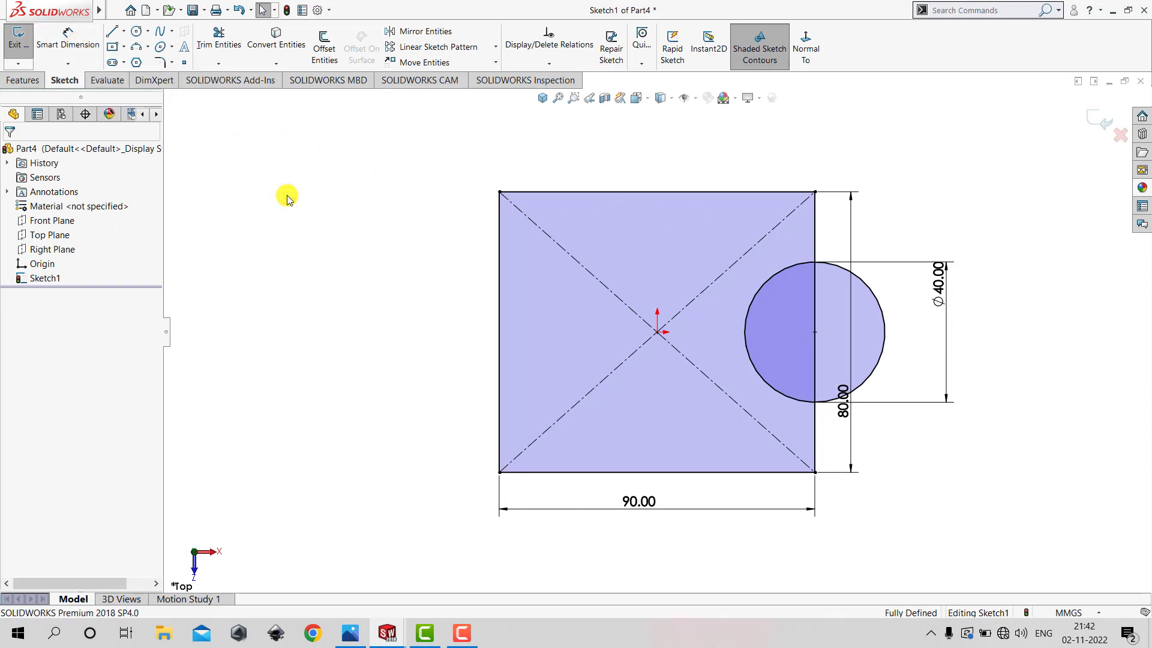
Trim the circle's outer half and the edge segment inside it with Power trim, leaving a semicircular notch in the rectangle.
click(222, 46)
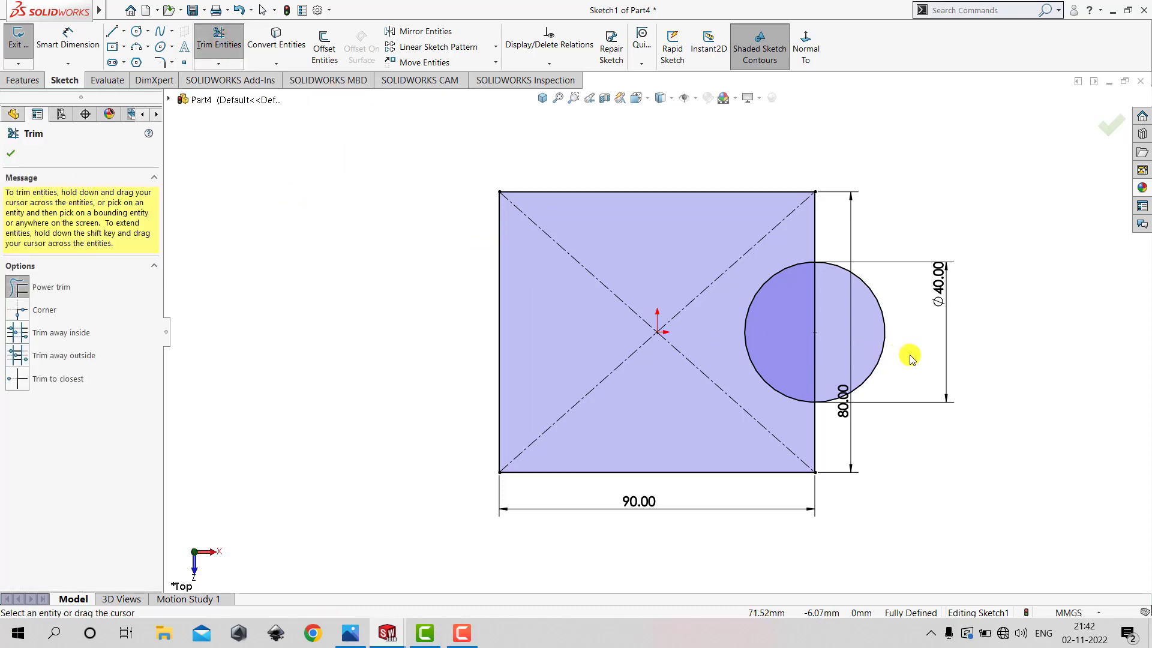
mouse_move(910, 356)
mouse_down()
mouse_move(889, 356)
mouse_move(840, 311)
mouse_move(812, 311)
mouse_up()
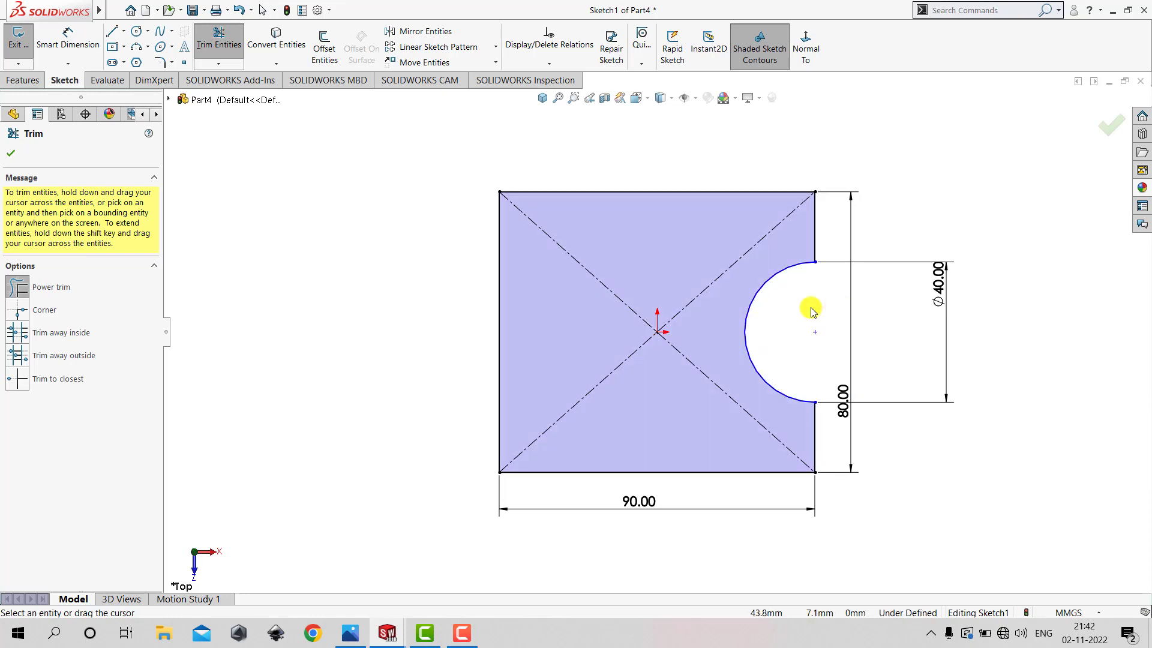
click(10, 156)
click(900, 517)
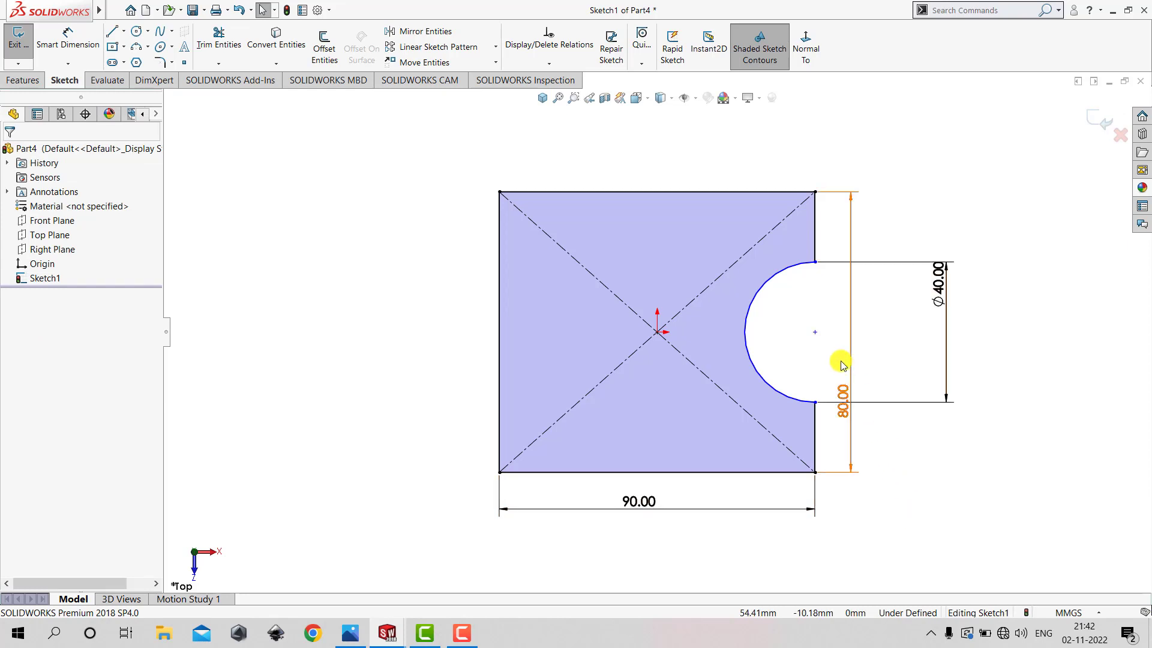
Add a vertical relation between the notch arc's centre point and the arc's upper endpoint.
click(816, 333)
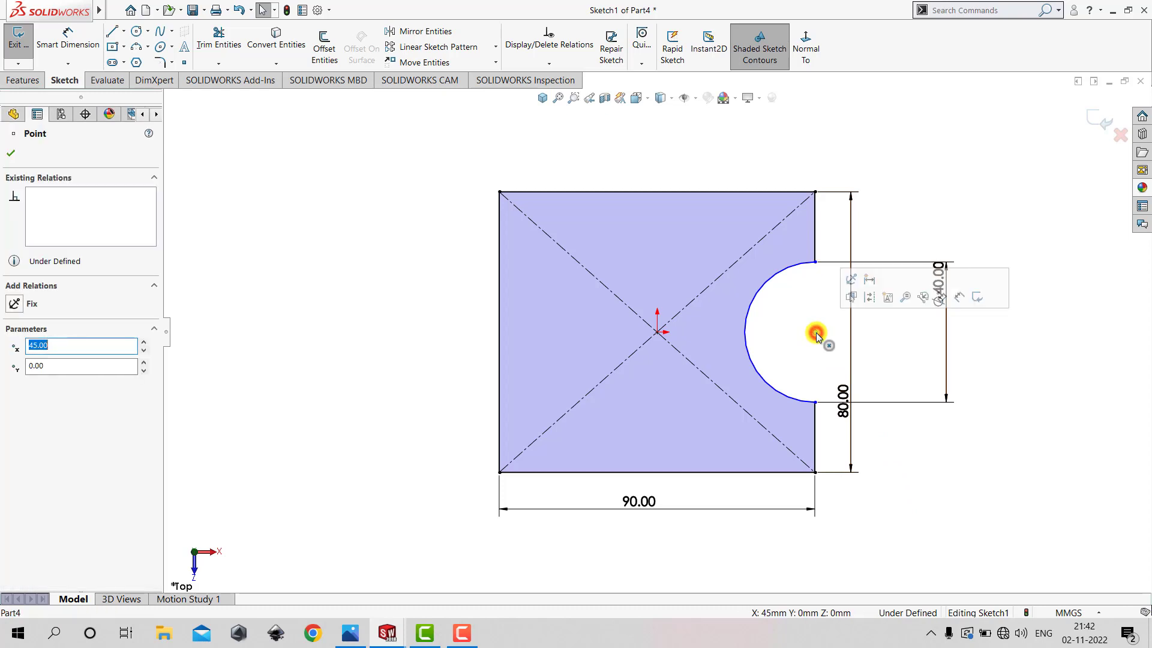
ctrl+click(814, 264)
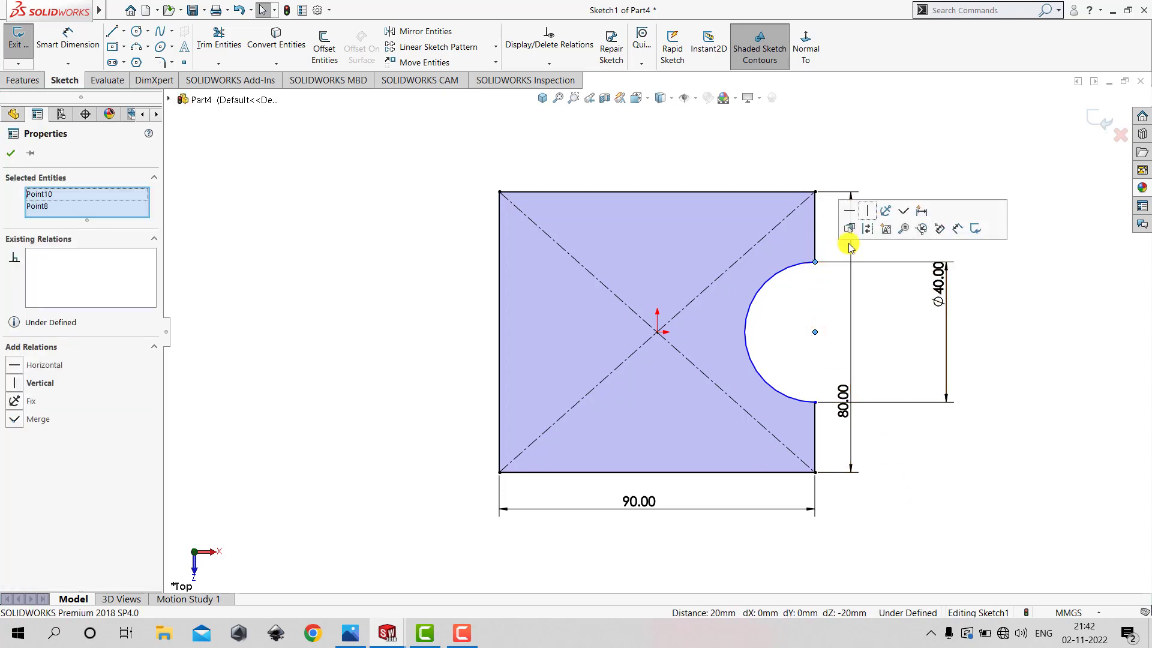
click(869, 214)
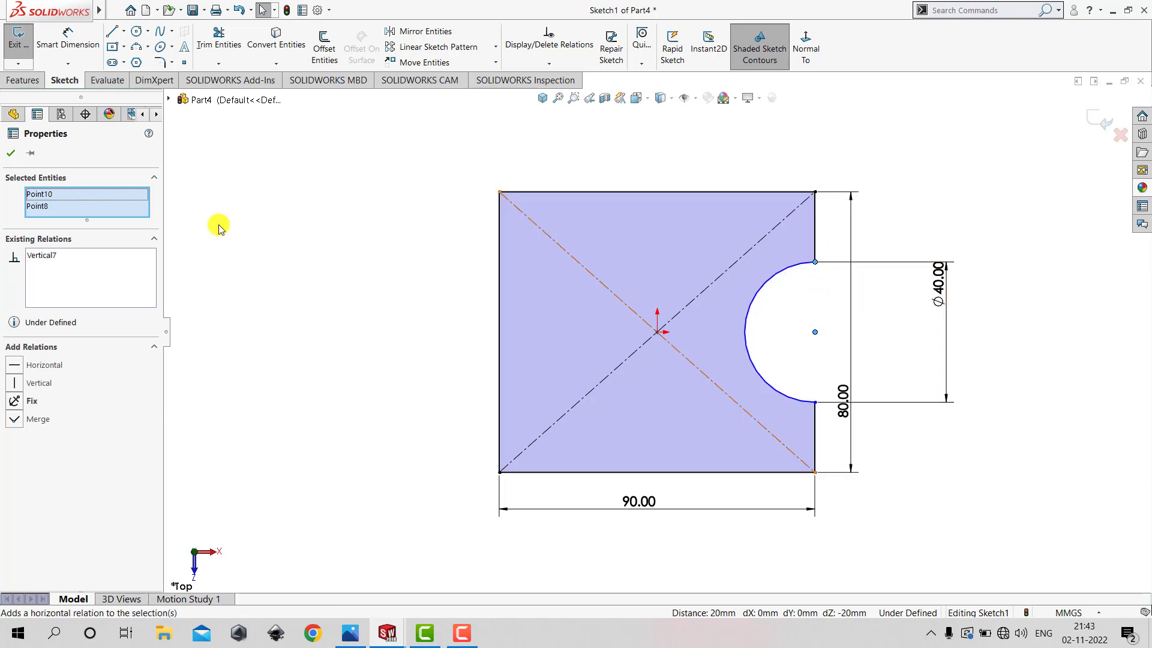
click(9, 153)
click(258, 347)
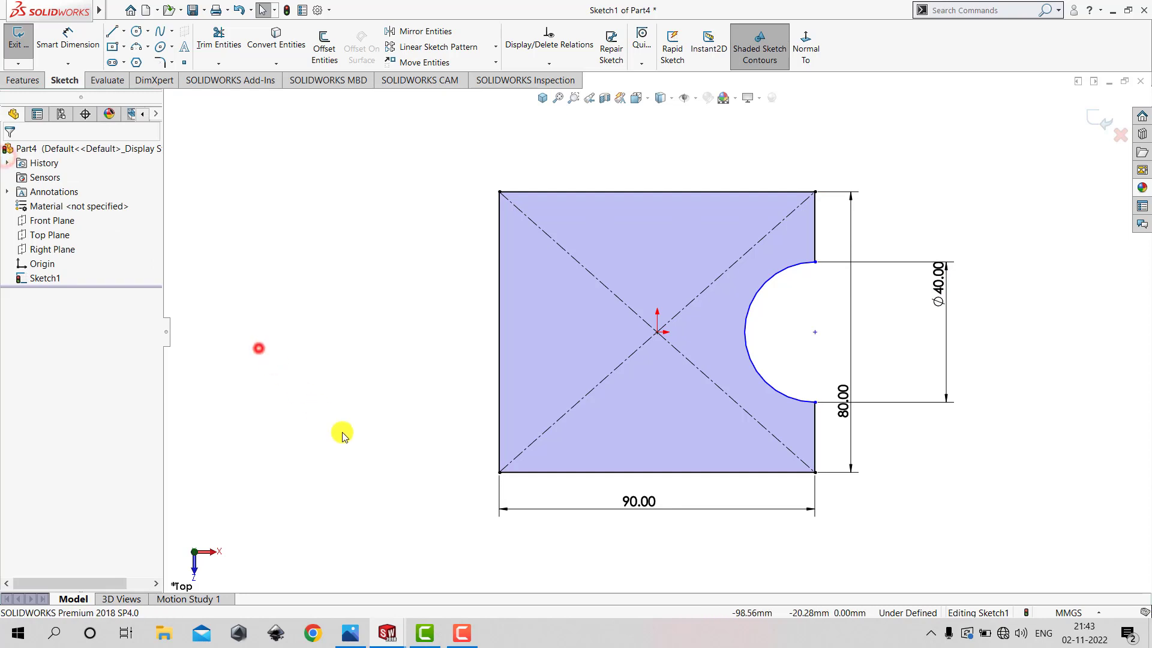
Add a horizontal relation between the notch arc's centre point and the sketch origin.
click(814, 334)
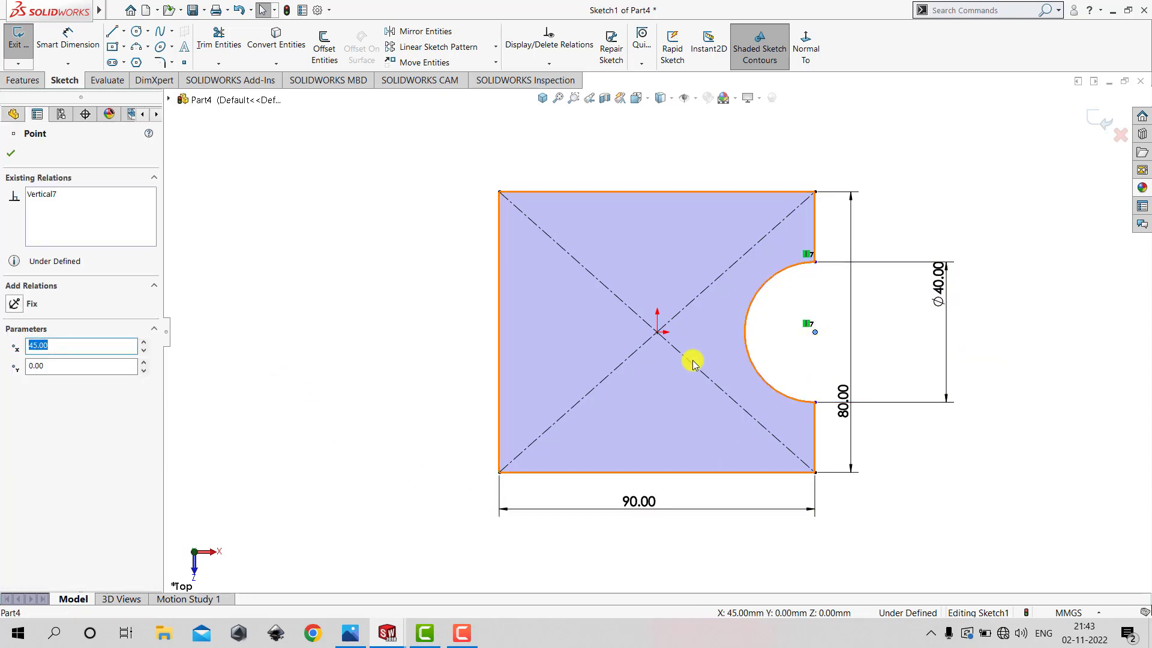
ctrl+click(658, 334)
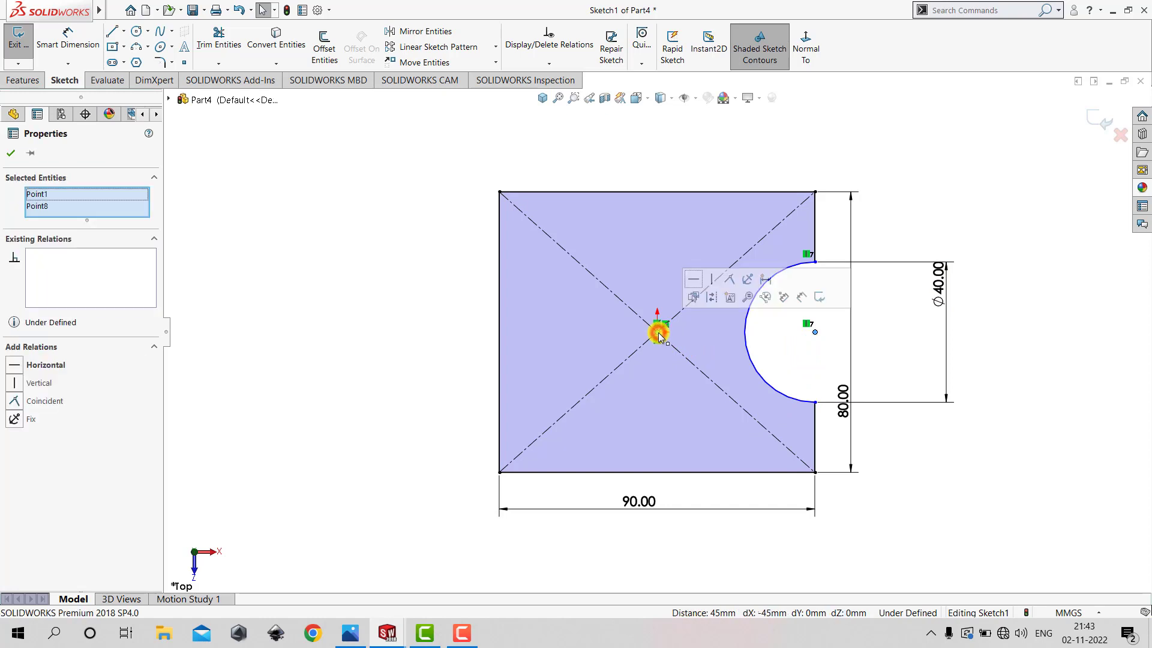
click(693, 281)
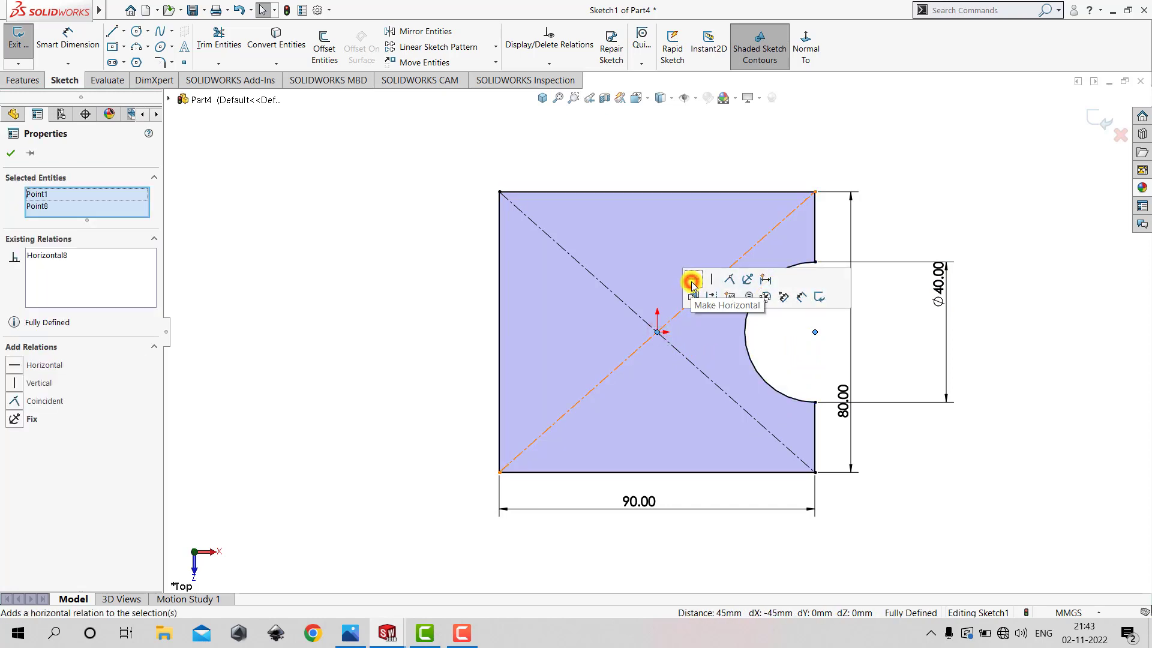
click(10, 156)
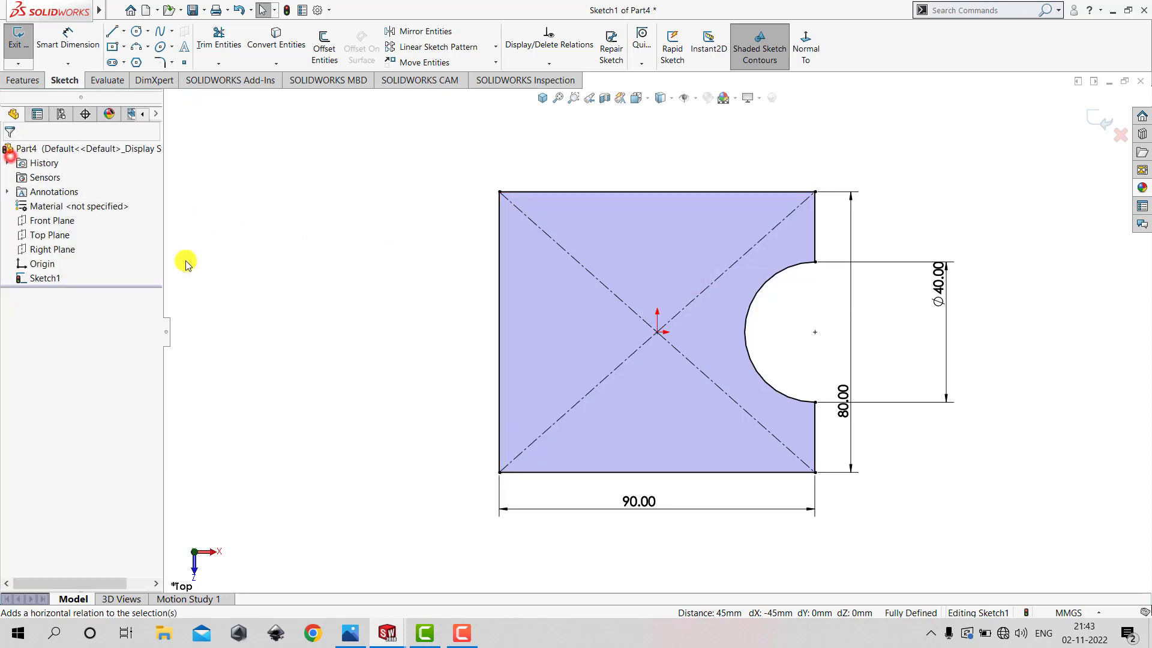
click(367, 414)
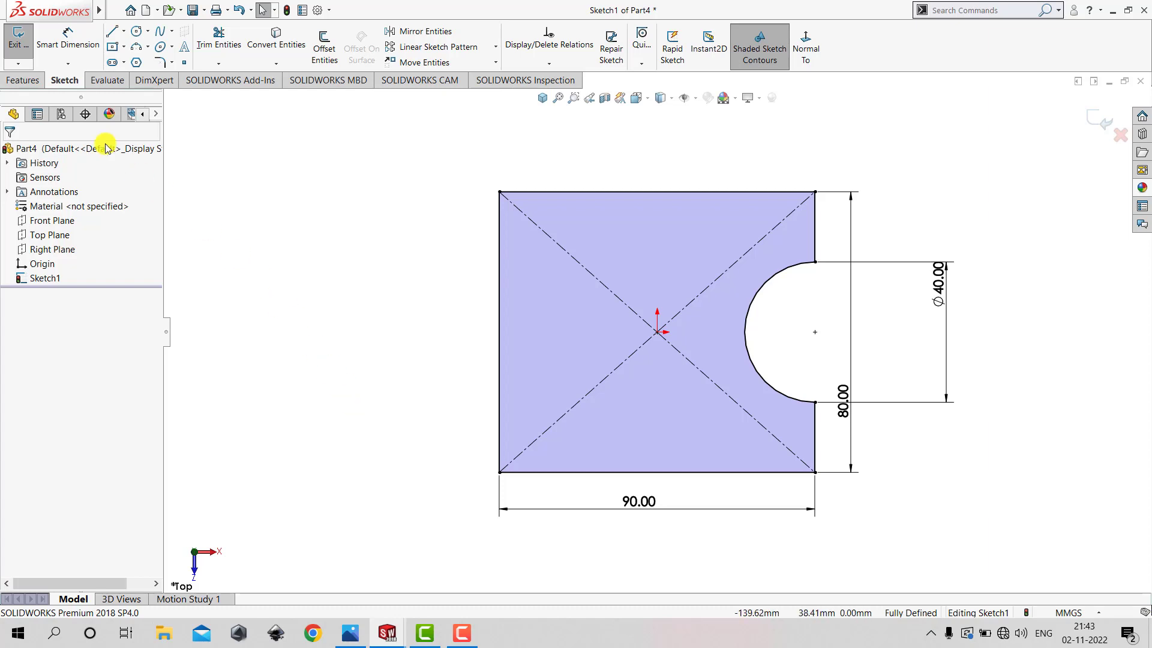
Exit the sketch and extrude the notched base profile 20 mm, blind from the sketch plane.
click(19, 45)
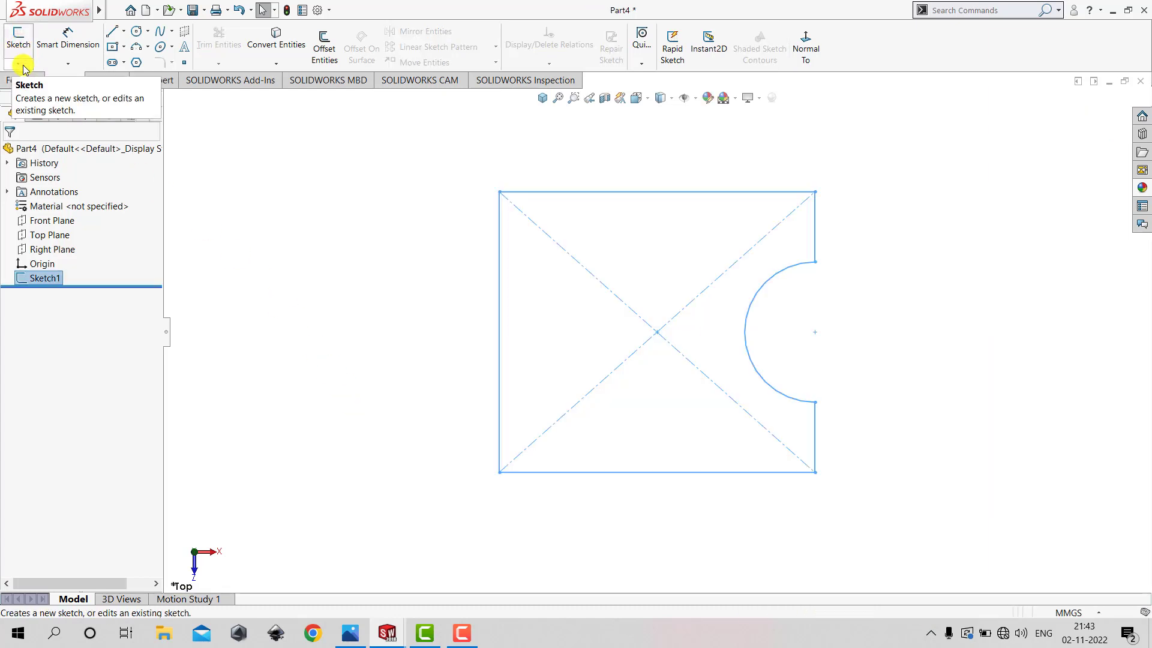
click(19, 81)
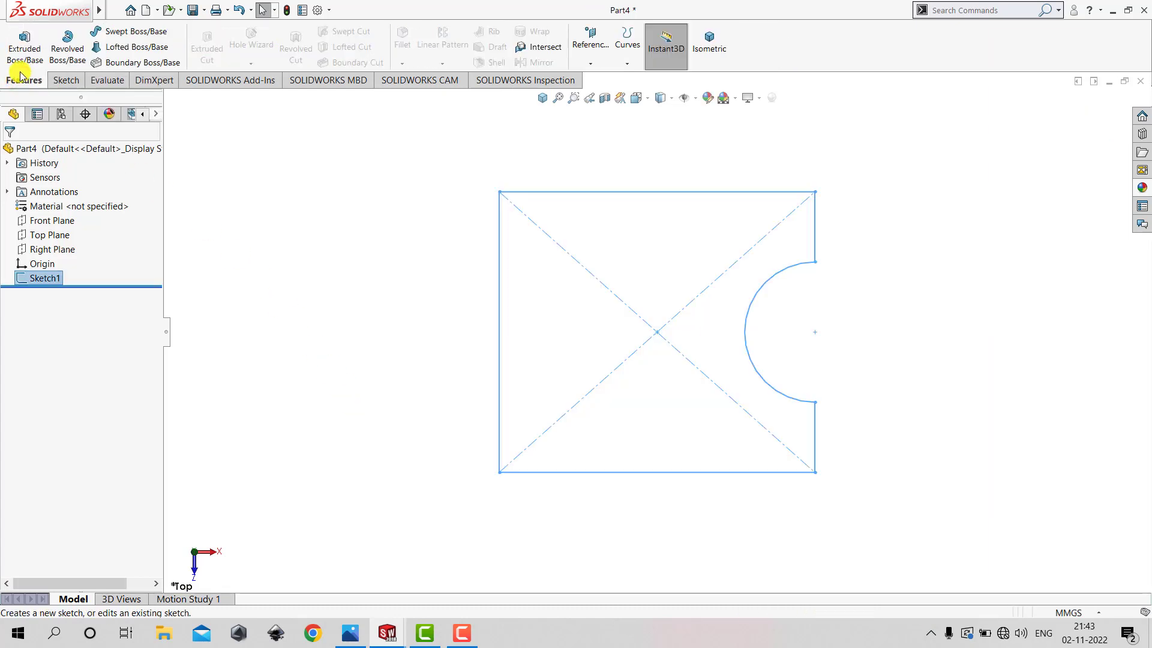
click(28, 59)
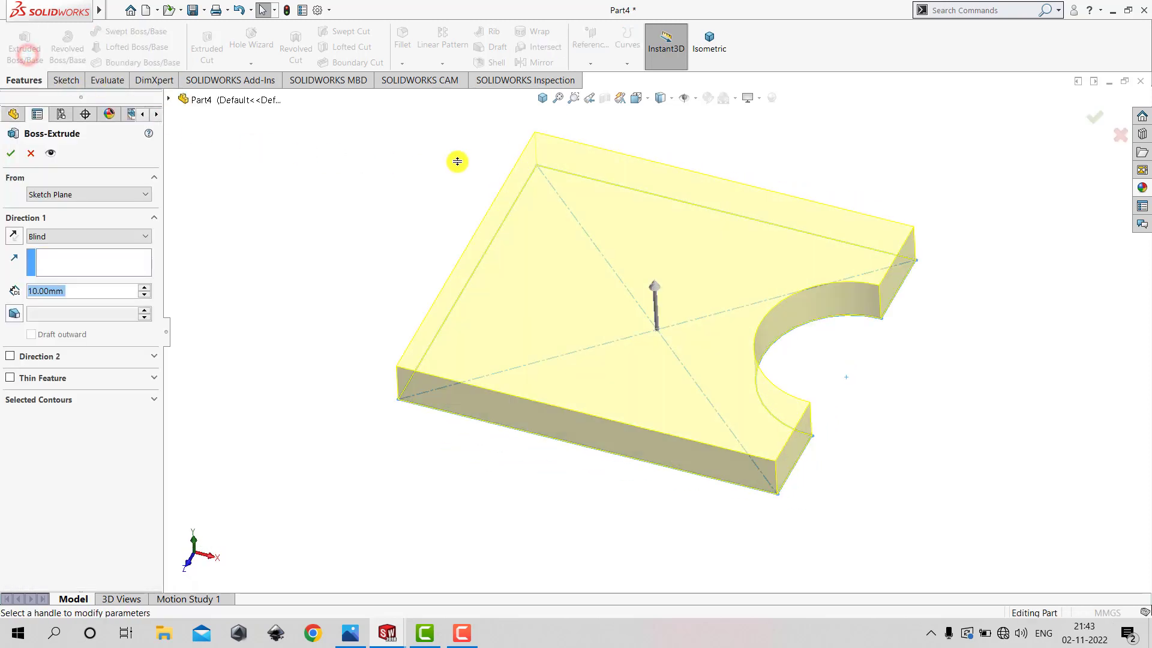
click(543, 98)
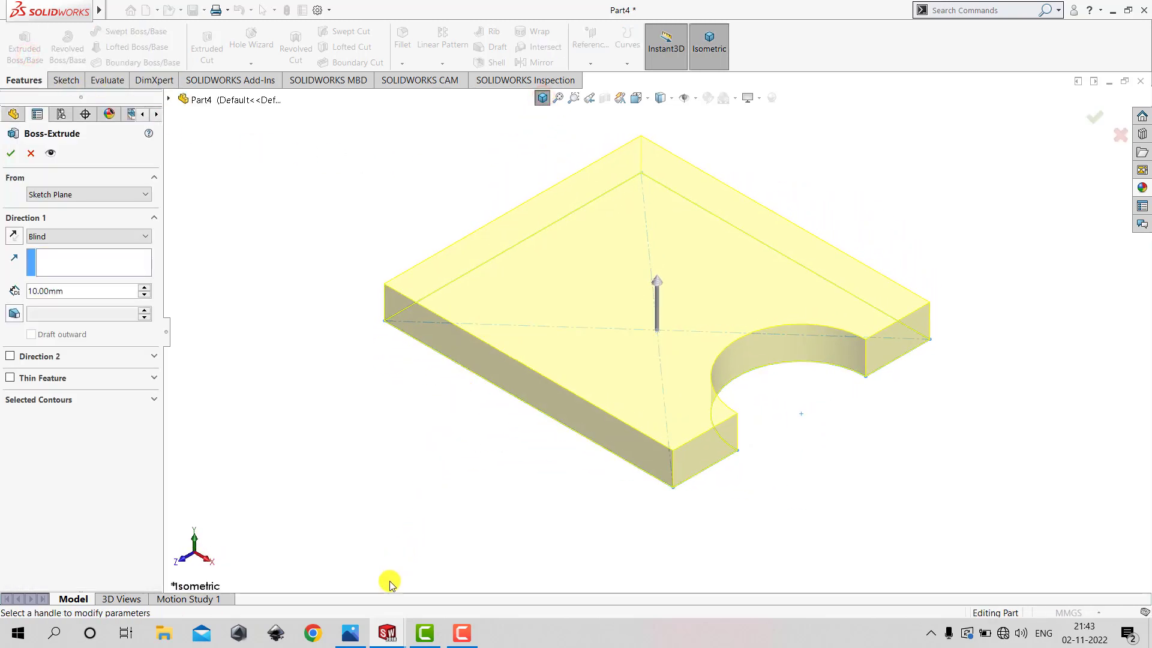
click(354, 639)
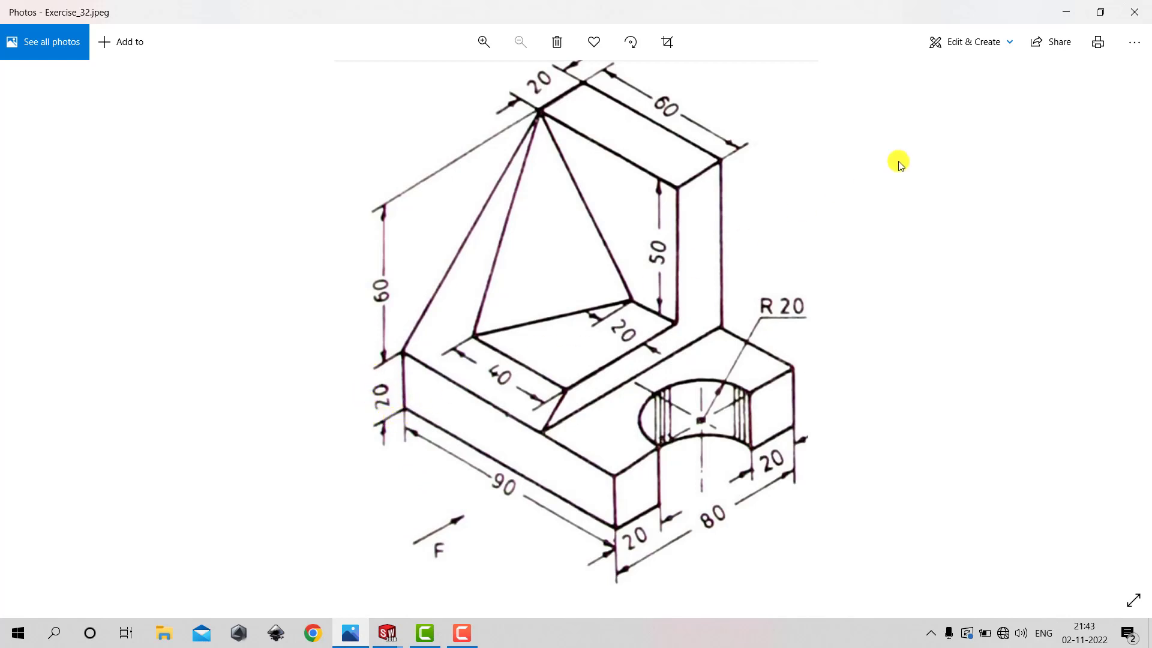
click(1066, 12)
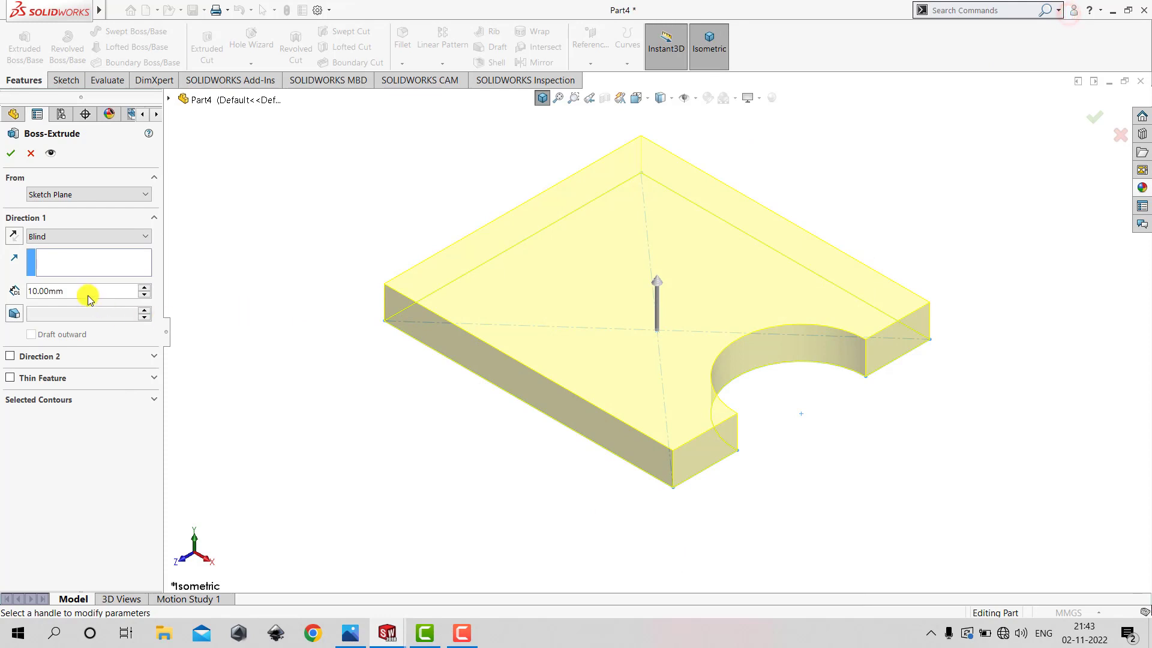
double_click(88, 294)
text(20)
key(Return)
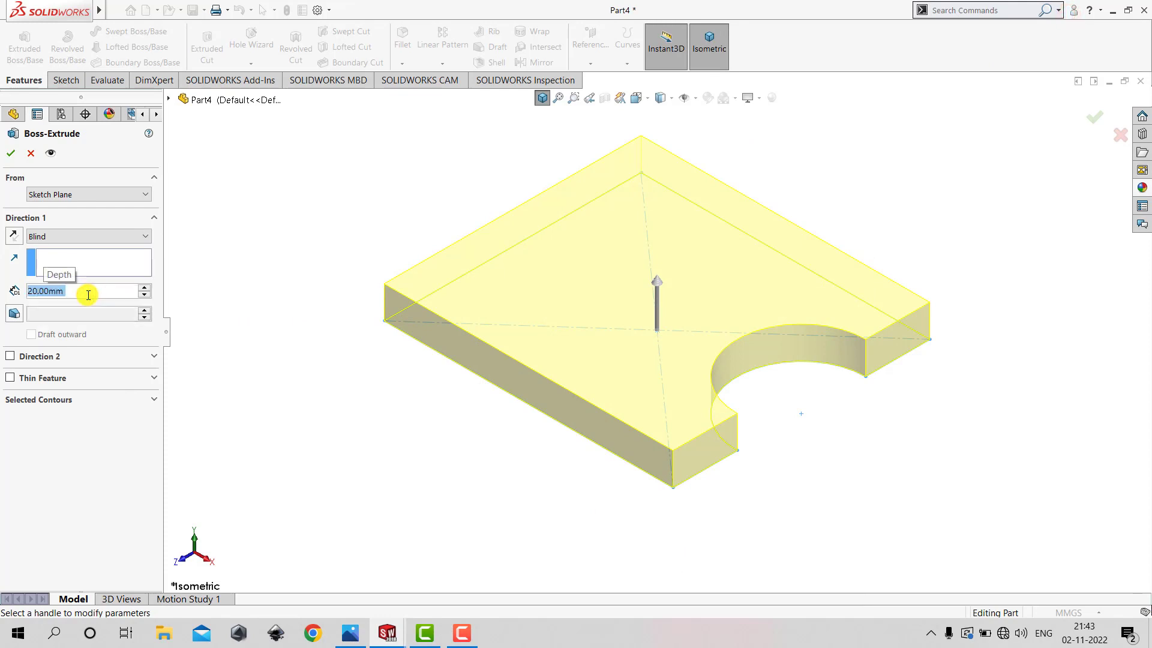
click(10, 154)
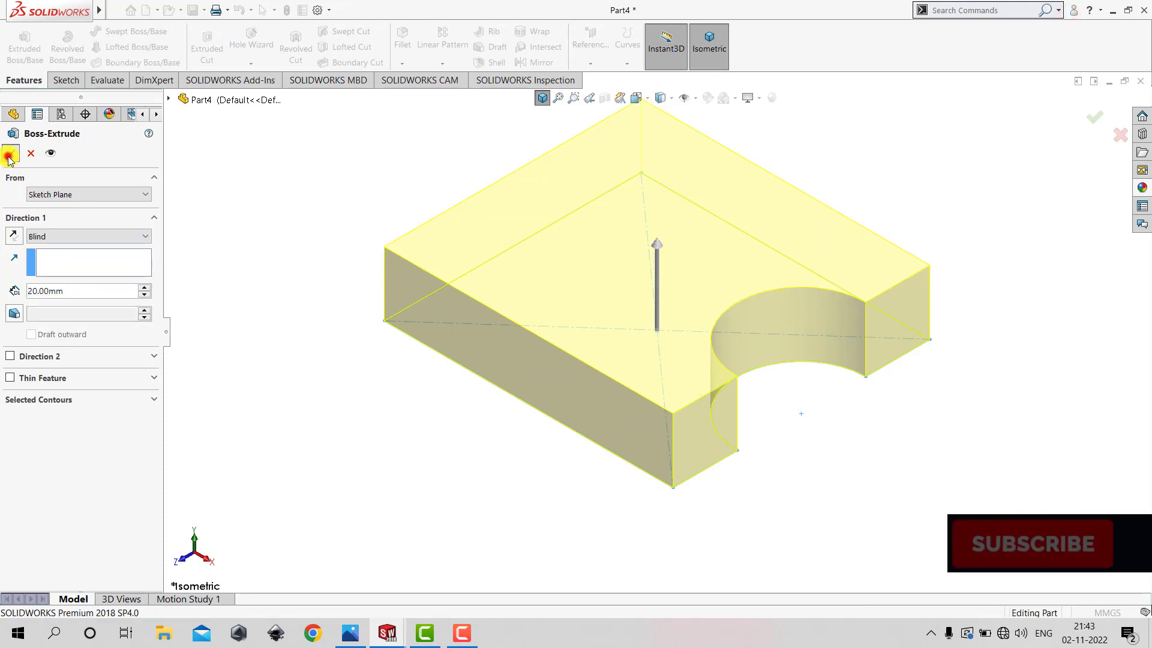
click(237, 174)
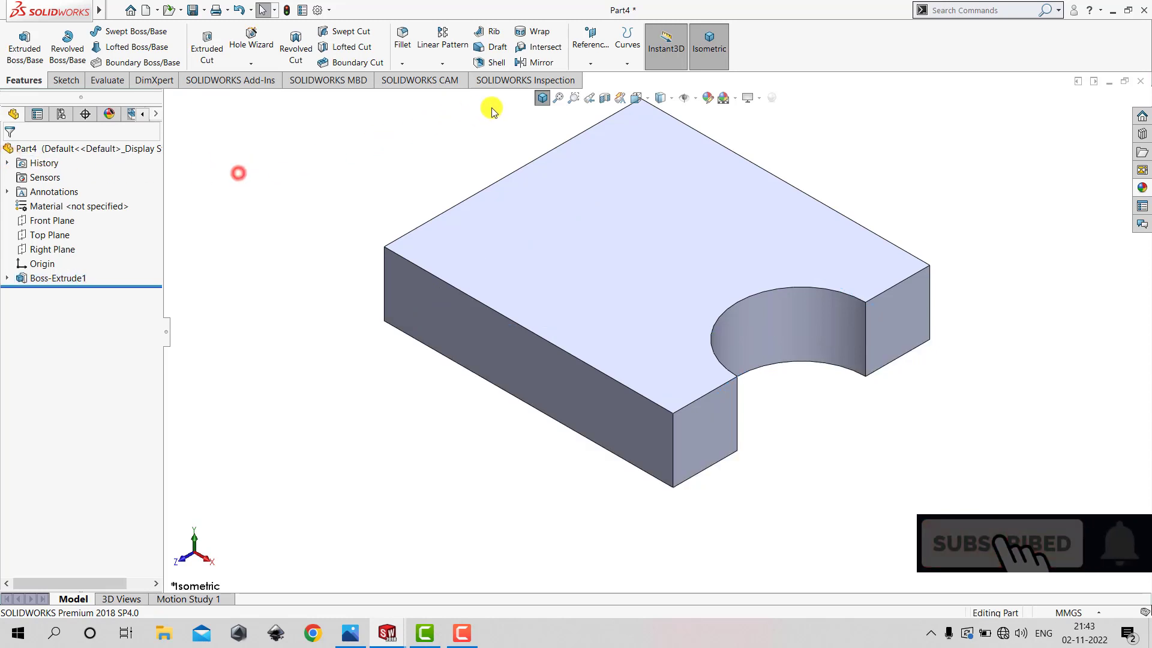
click(542, 99)
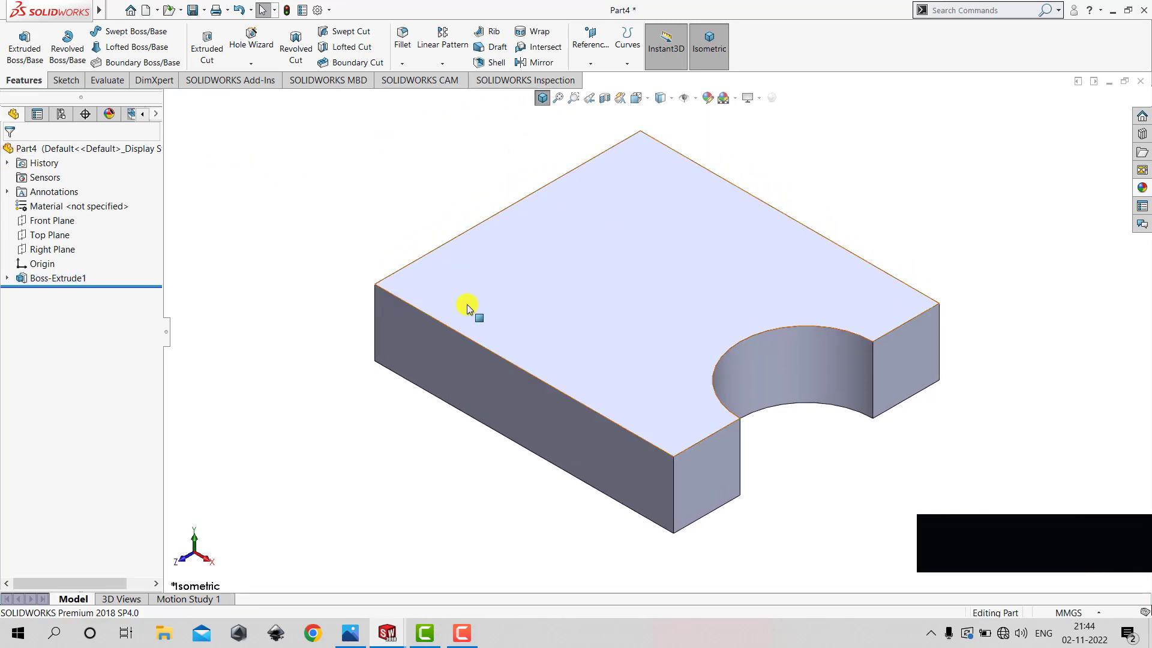
Recheck the reference image, and create a reference plane offset 30 mm inward from the end face beside the semicircular notch.
click(353, 633)
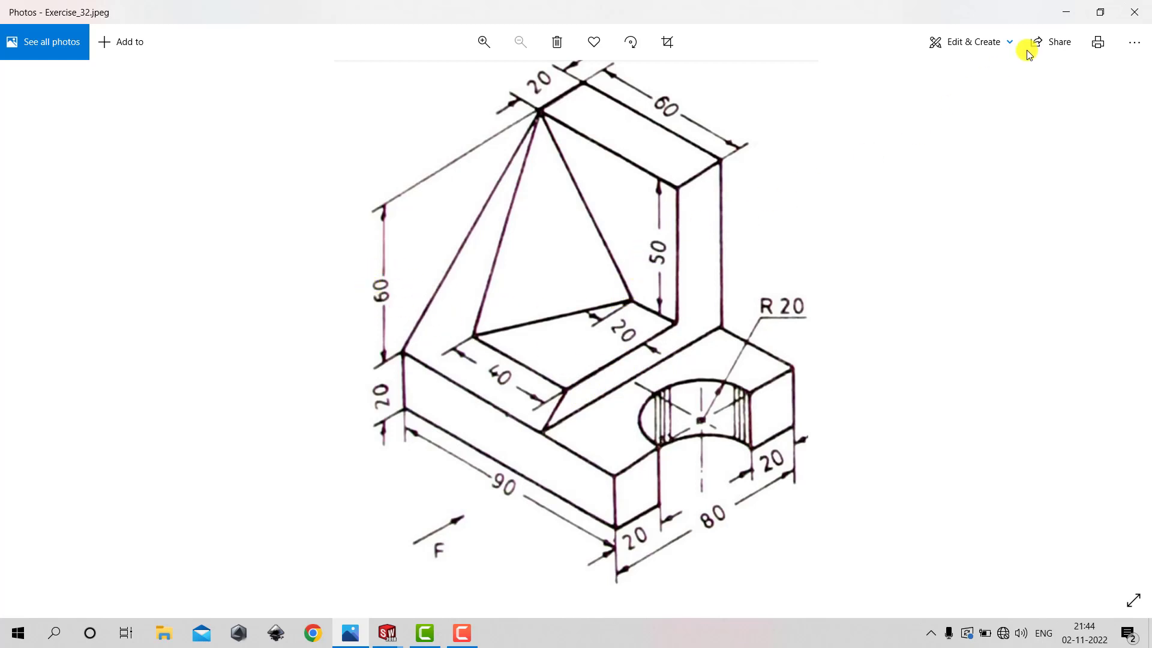
click(1066, 12)
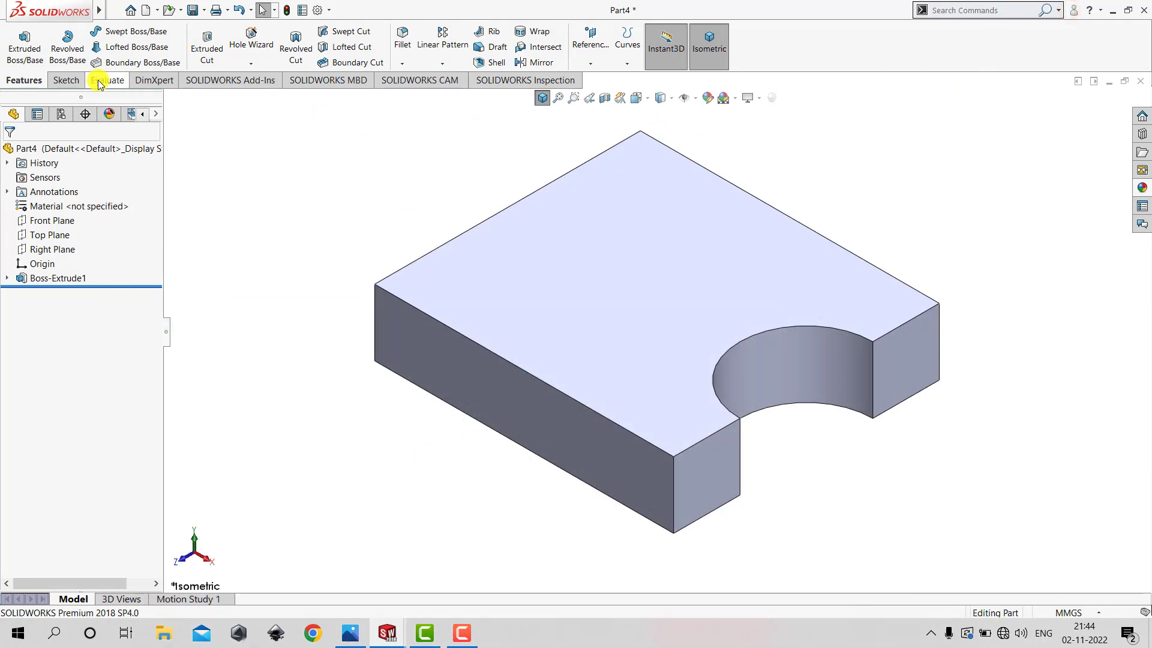
click(66, 80)
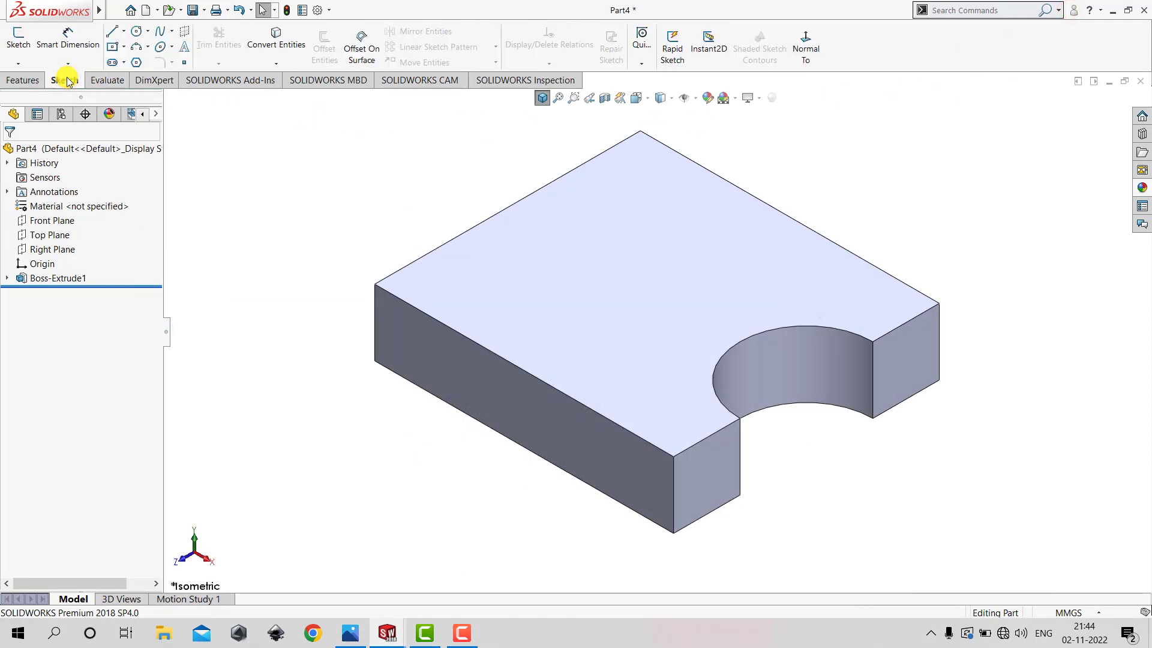
click(350, 632)
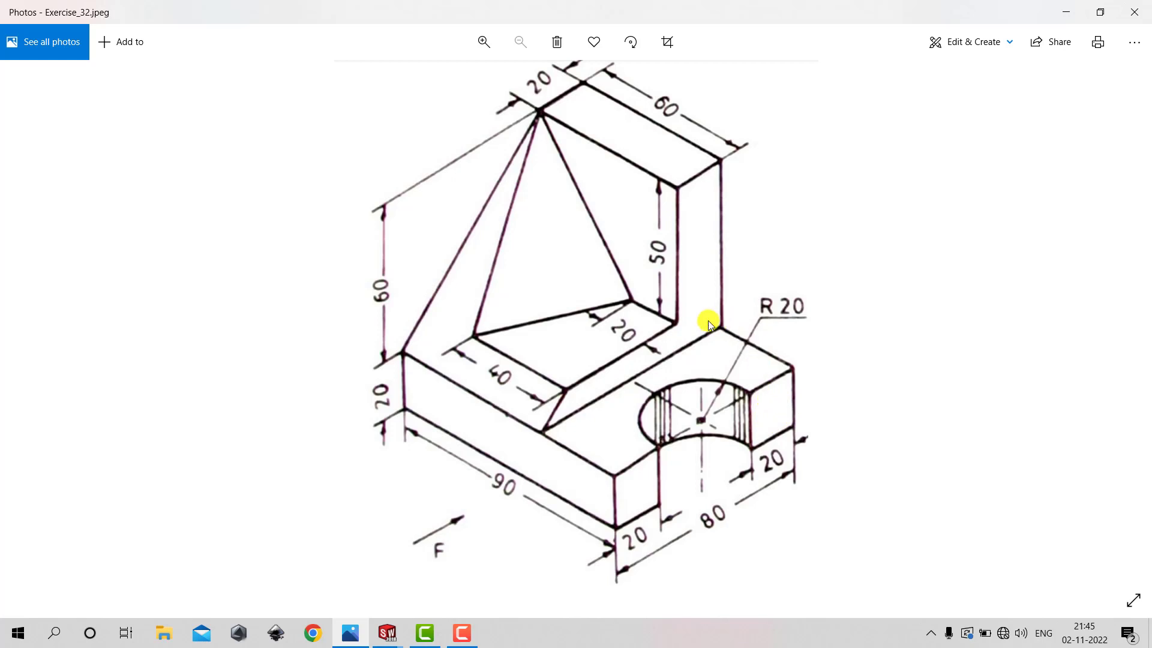
click(1063, 12)
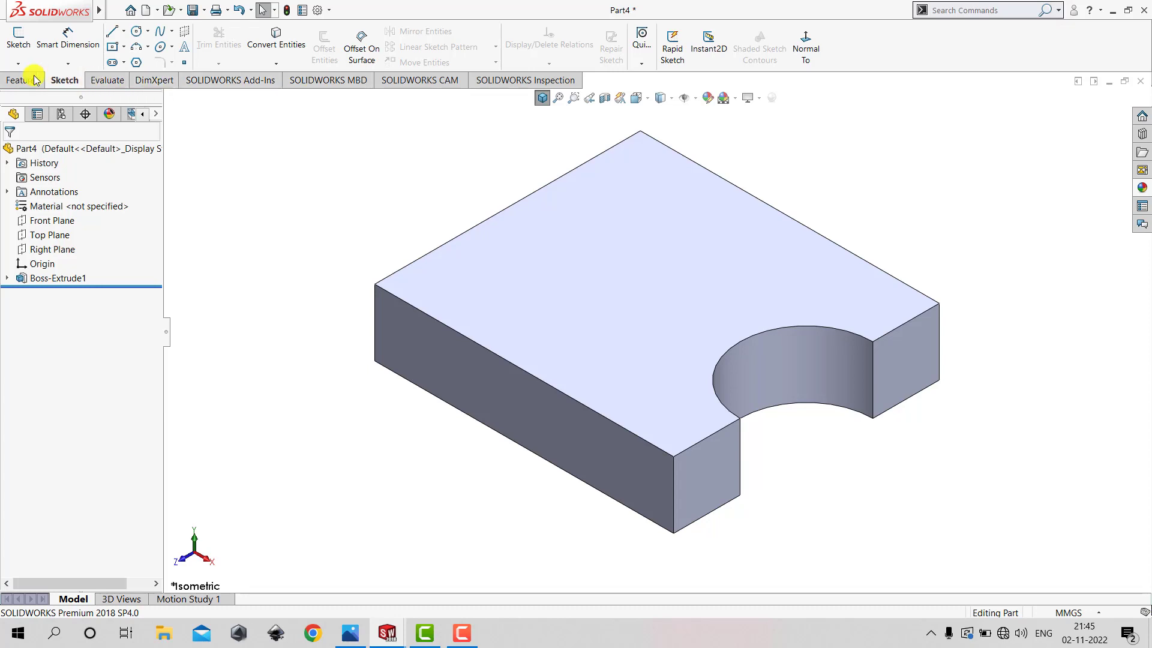
click(18, 76)
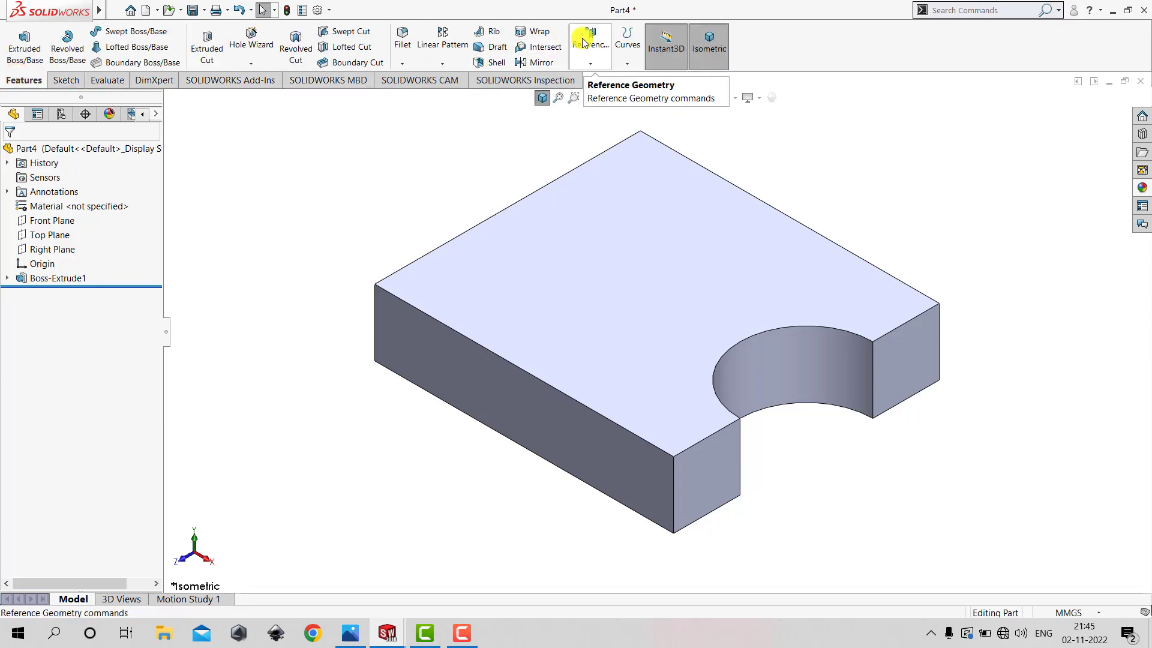
click(588, 40)
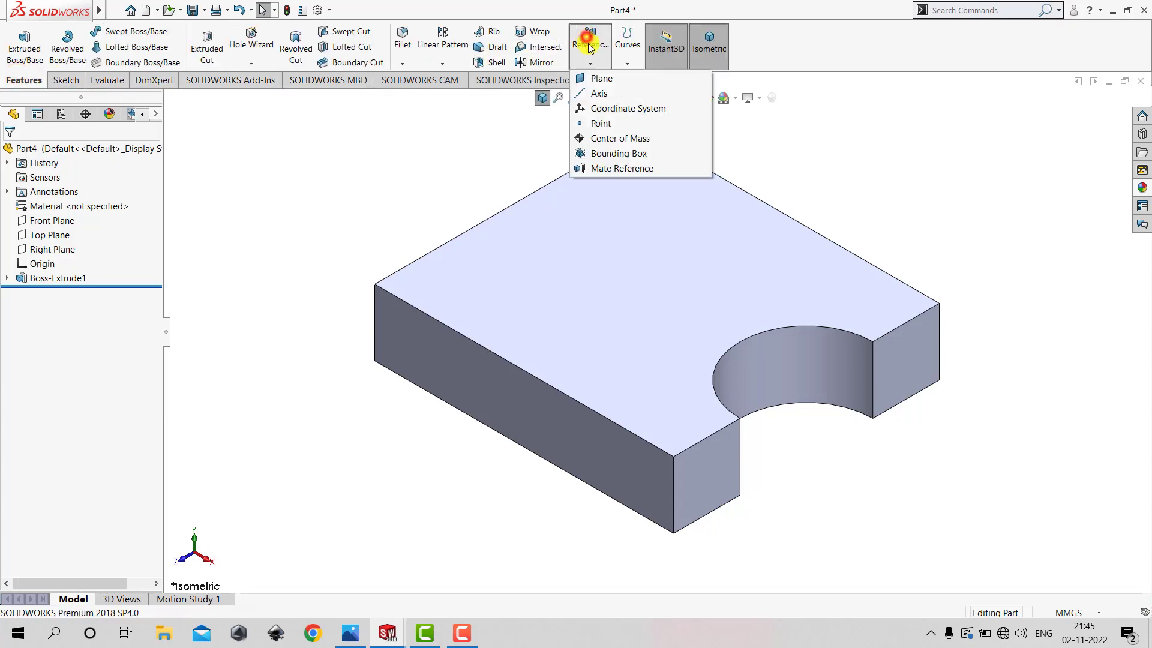
click(600, 77)
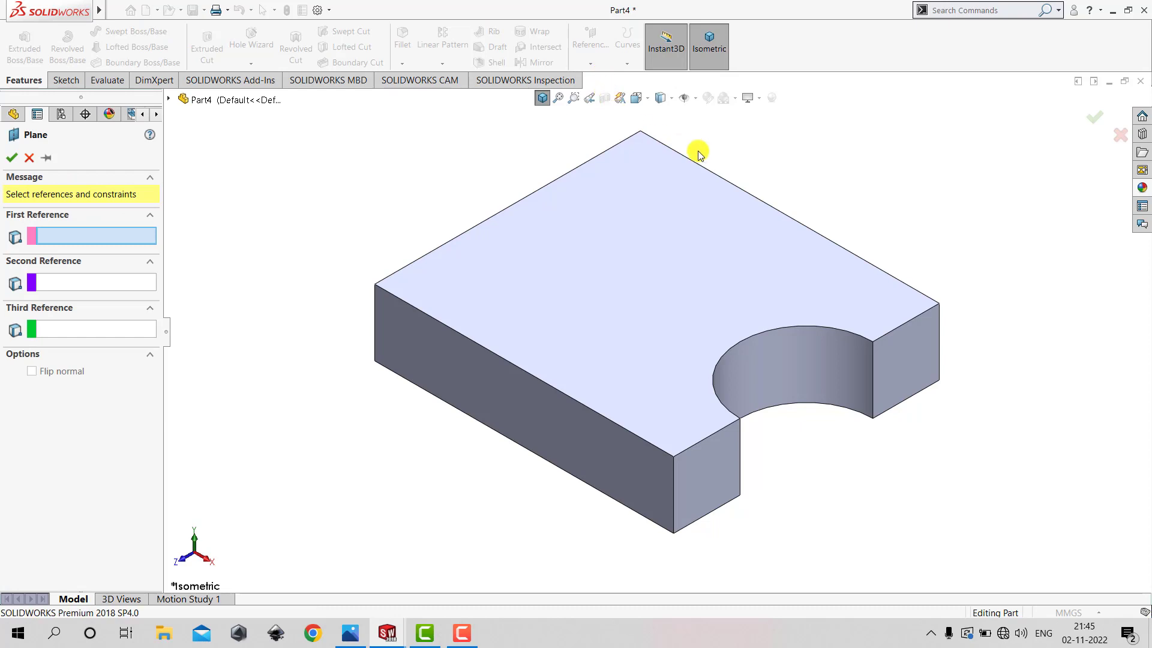
click(905, 358)
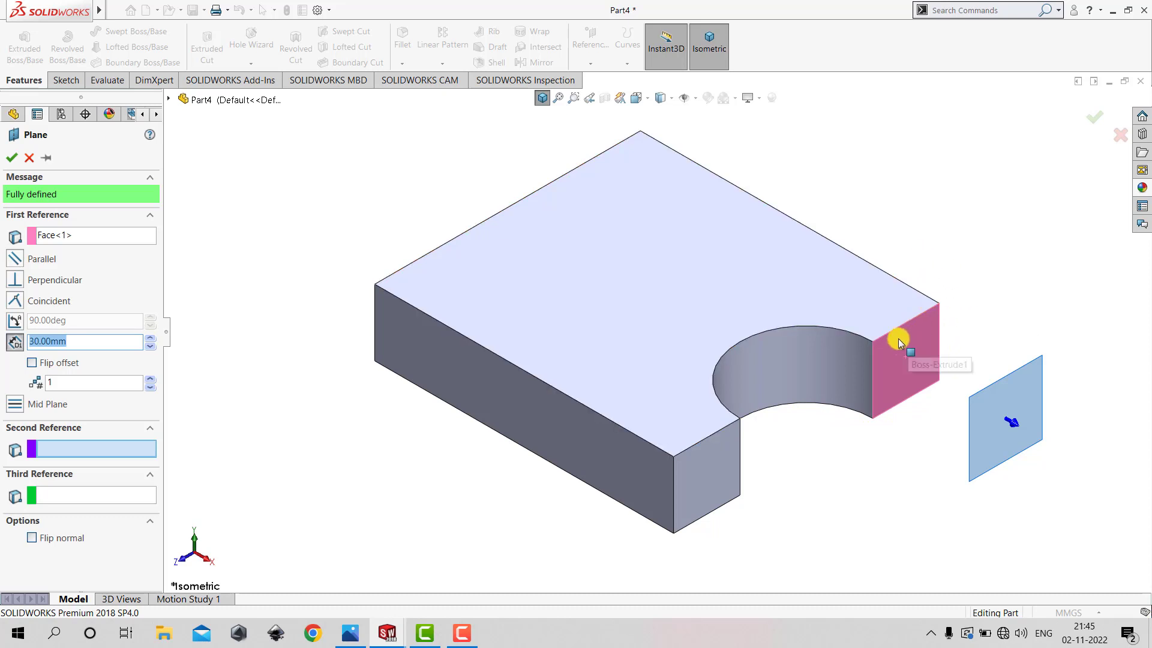
click(32, 363)
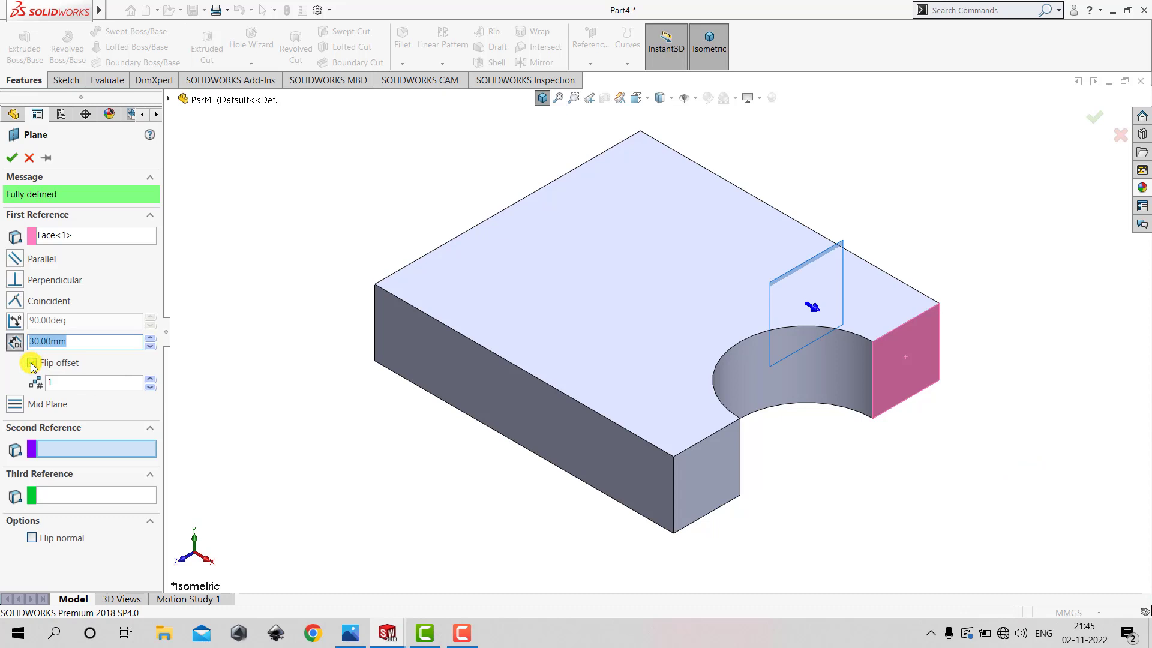
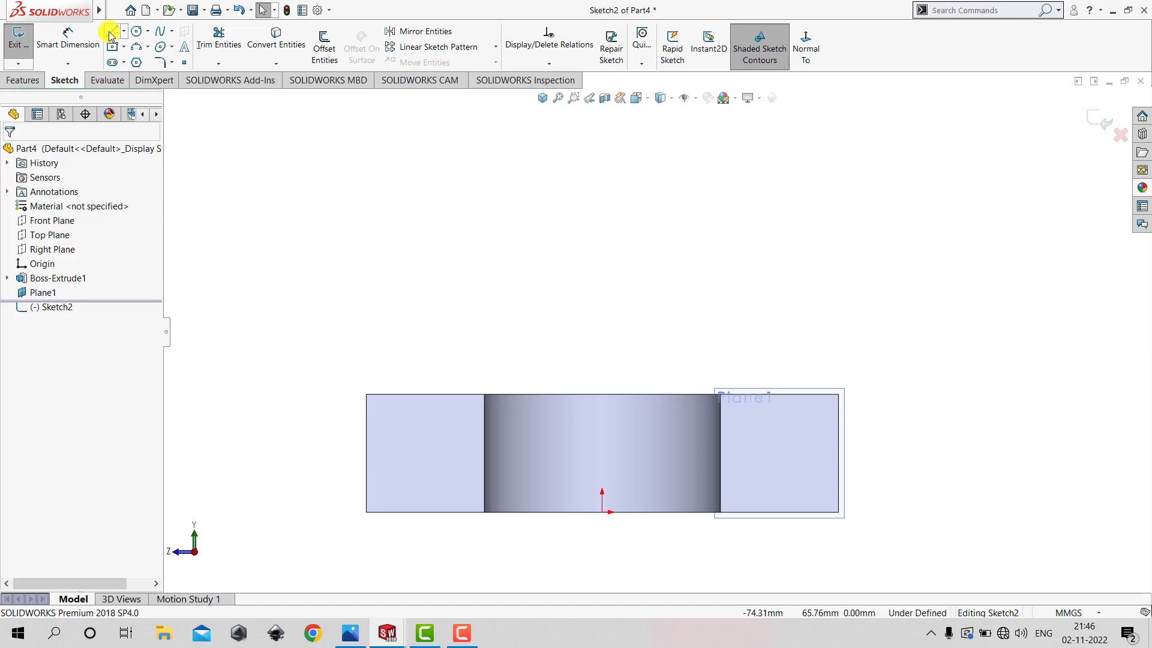
Sketch a closed L-shaped profile along the base's top edge, about 35 mm high, with an 8 mm wide upright and 6 mm thick foot.
click(110, 36)
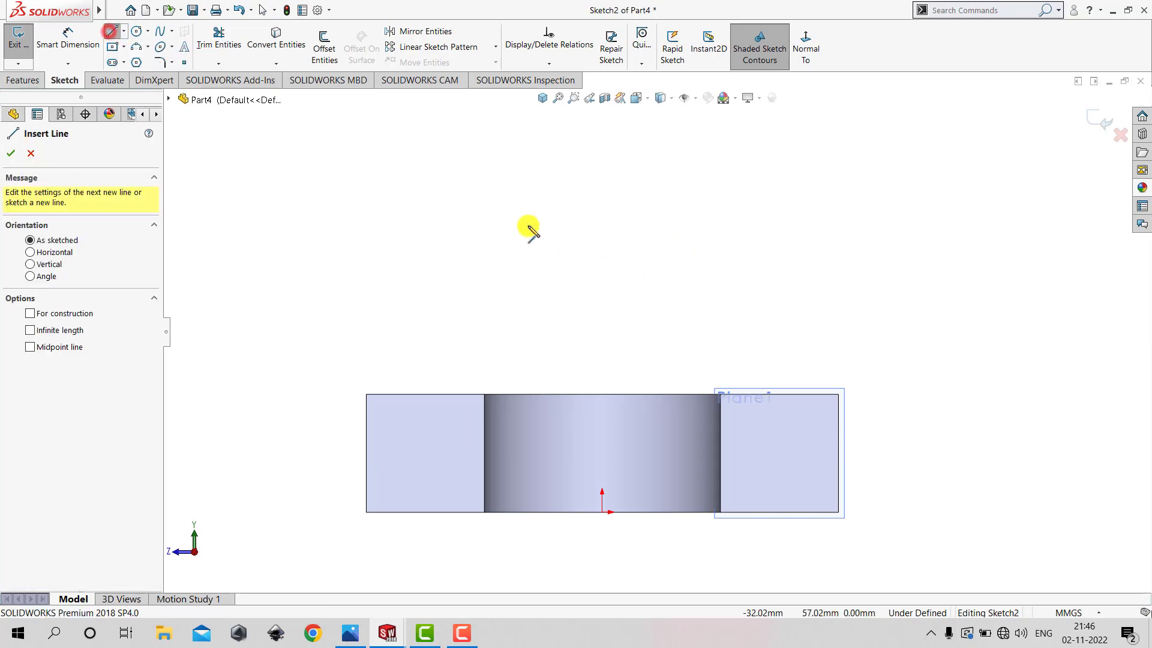
click(838, 397)
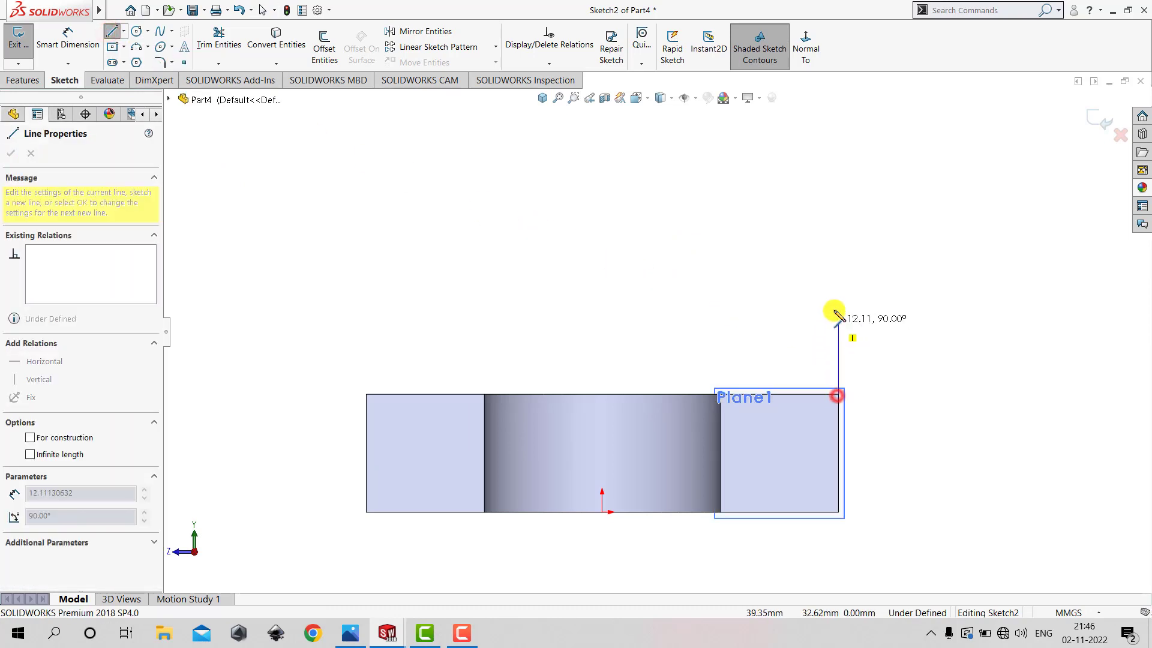
click(839, 186)
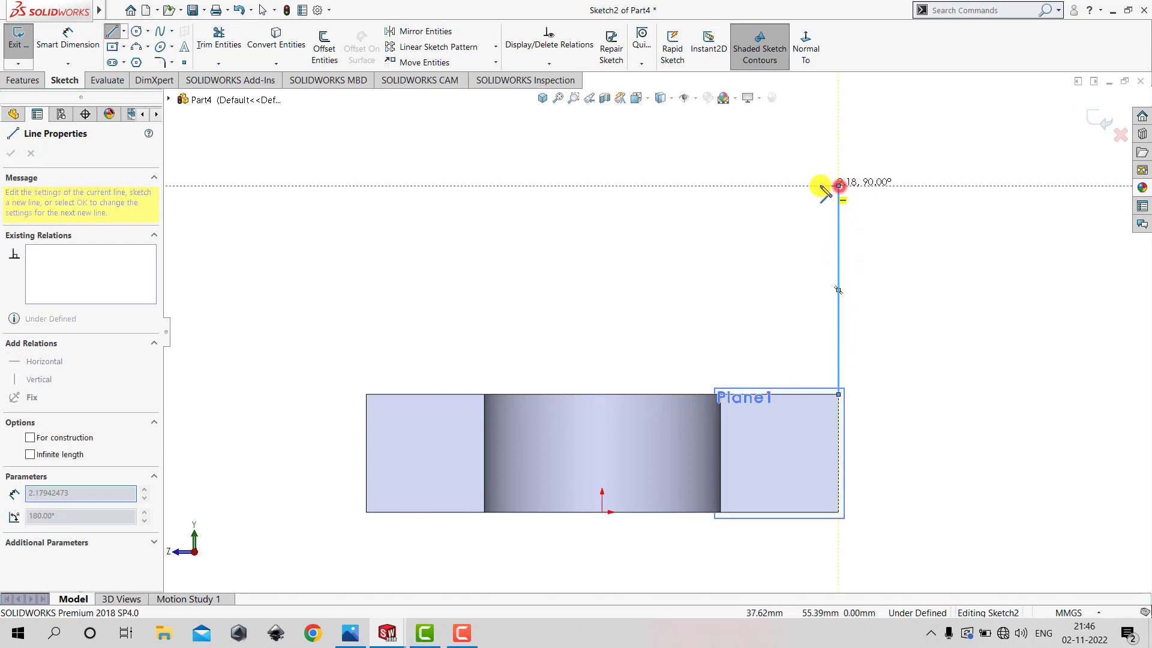
click(791, 186)
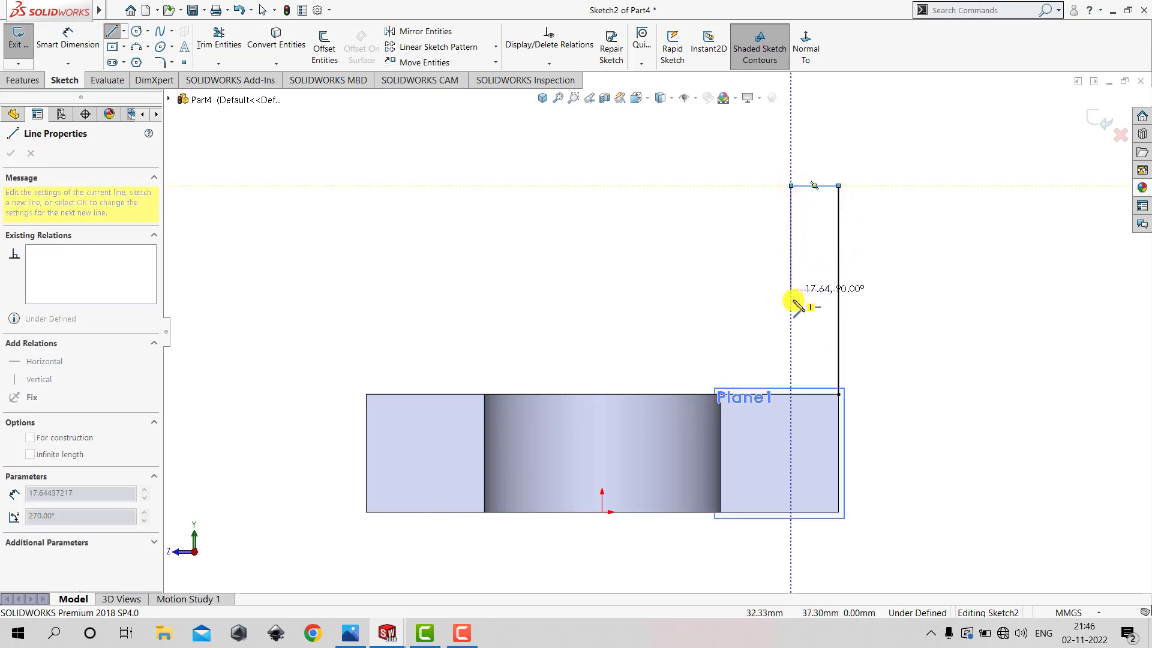
click(791, 358)
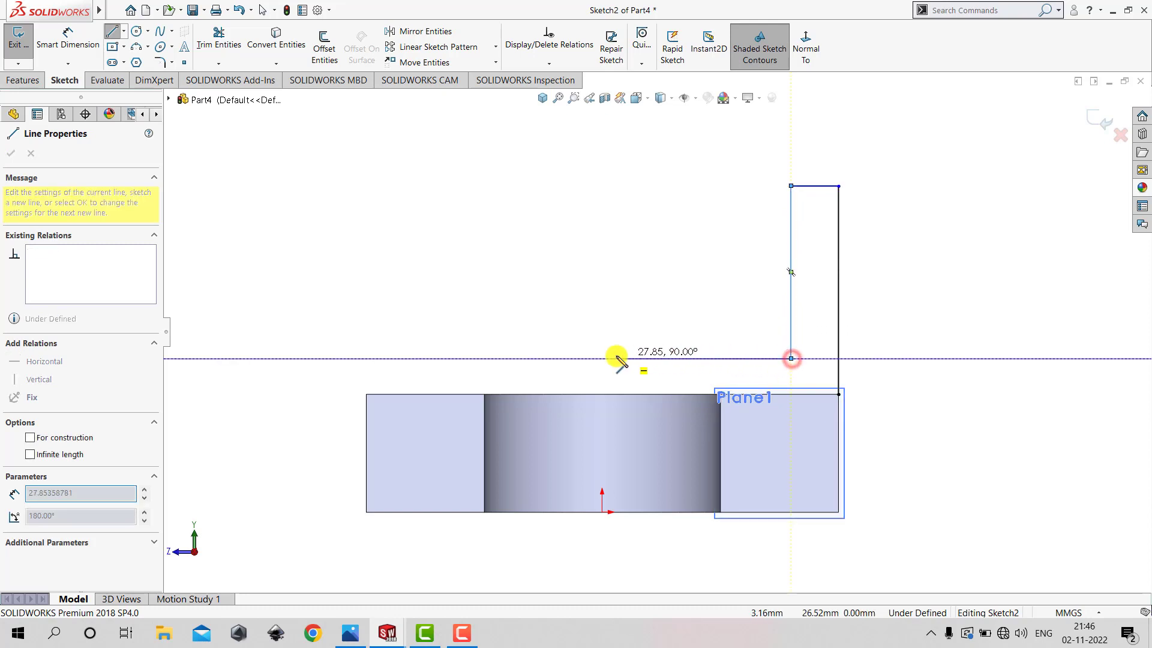
click(363, 358)
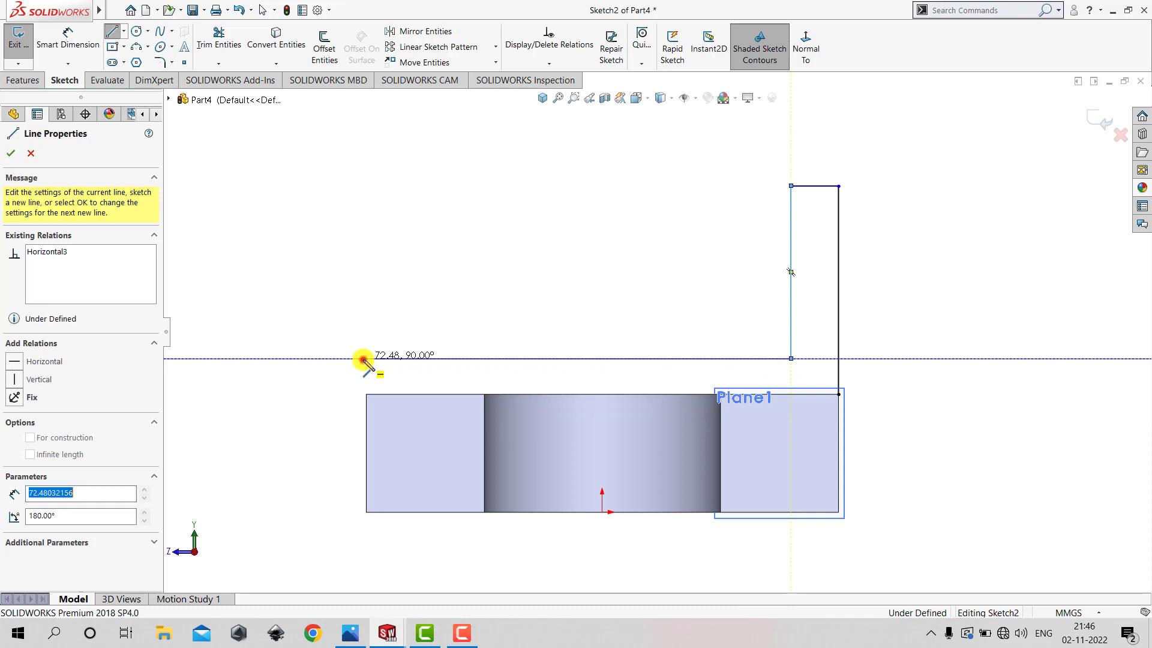
click(366, 395)
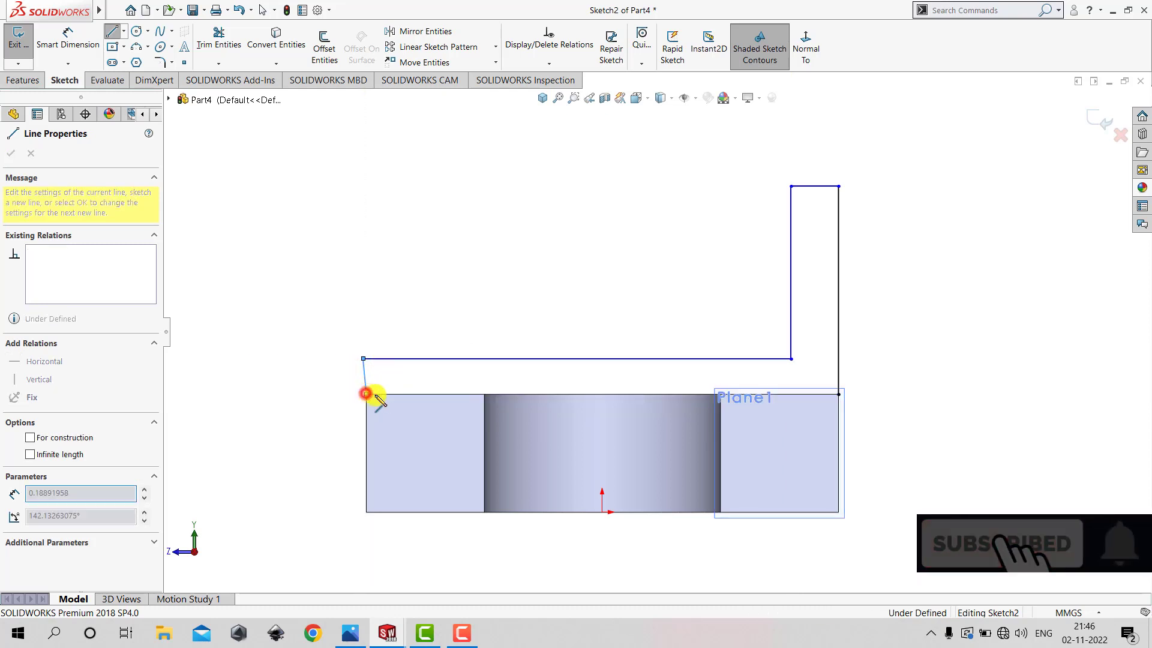
click(838, 394)
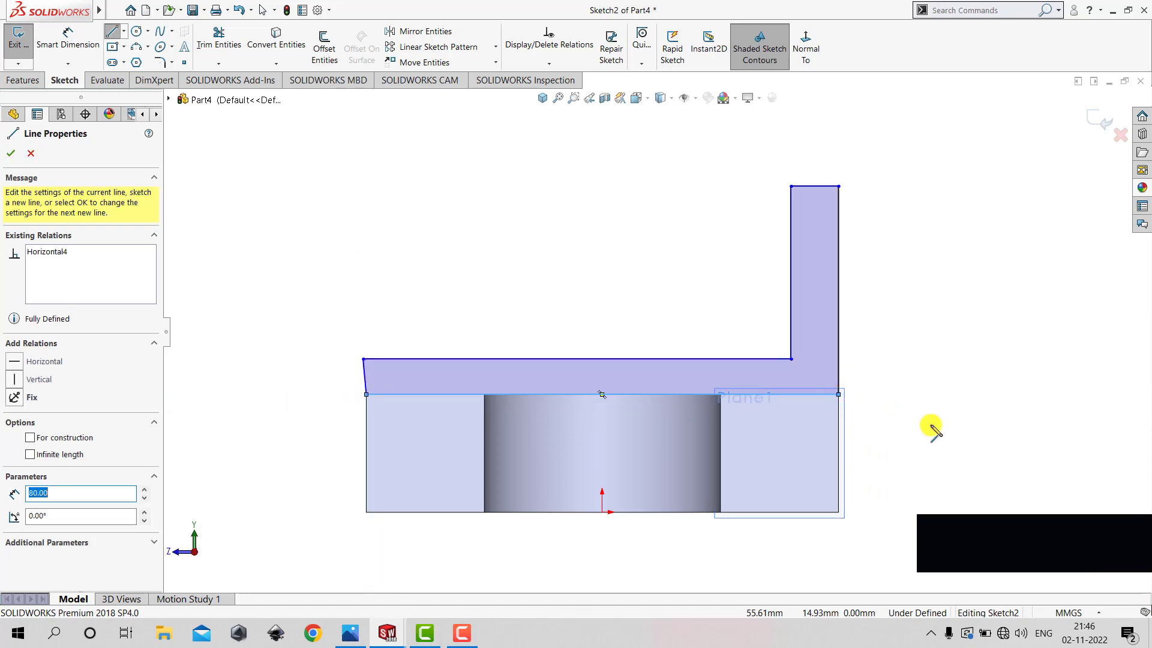
key(Escape)
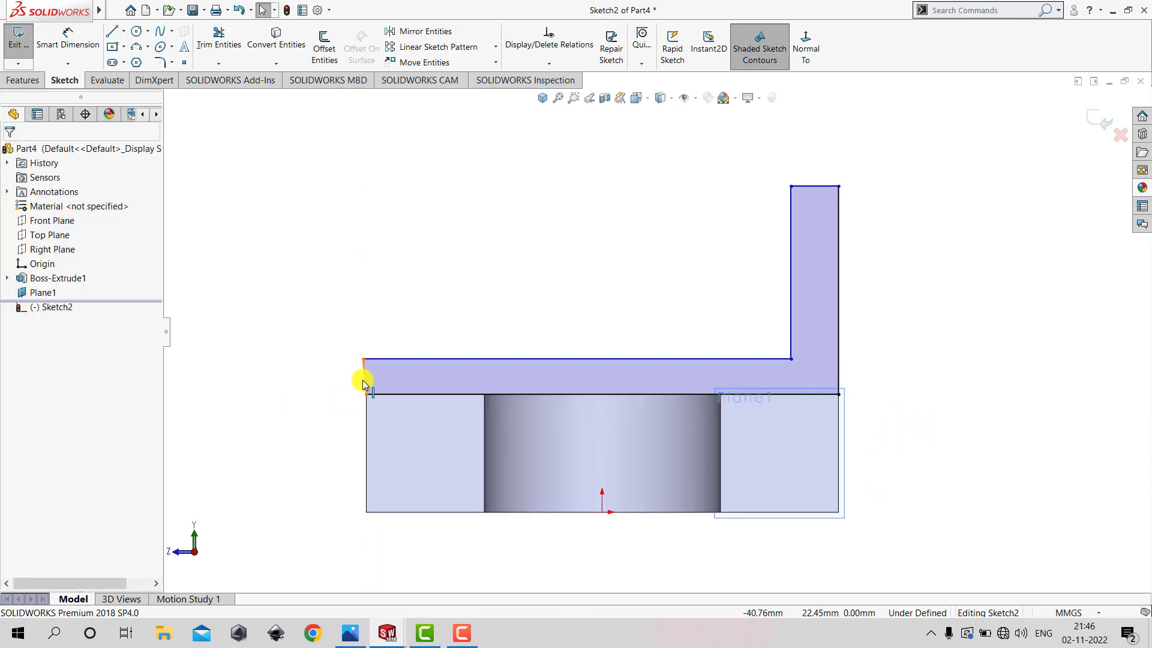
Add a vertical relation to the short slanted line closing the free end of the L-profile's foot.
click(363, 380)
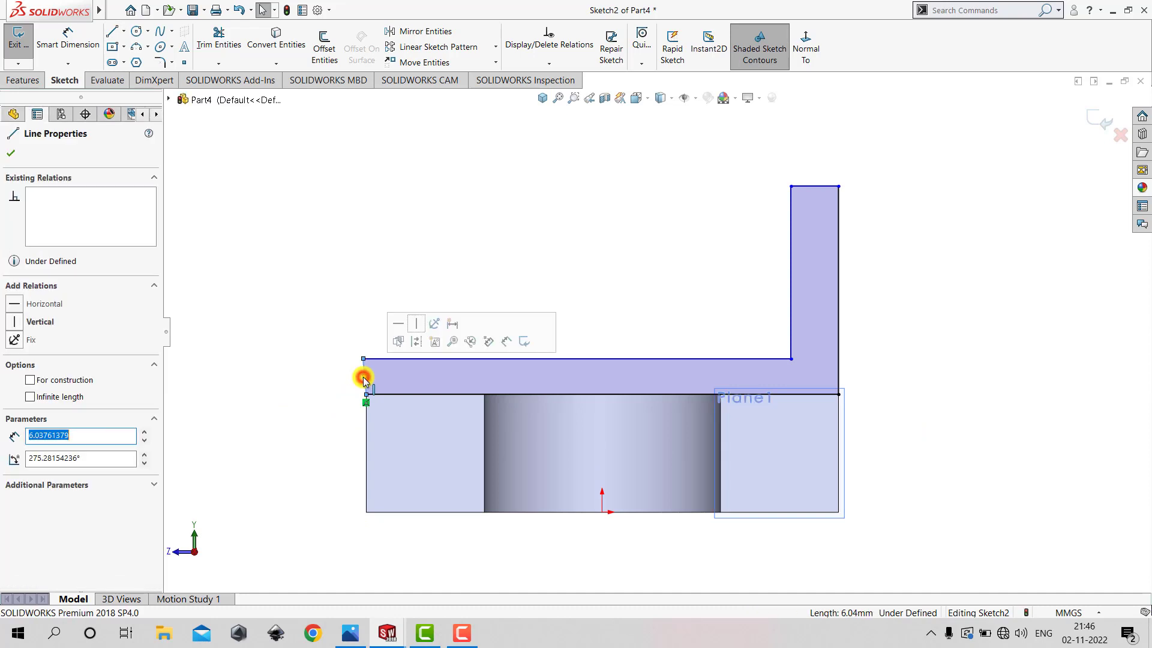
click(417, 329)
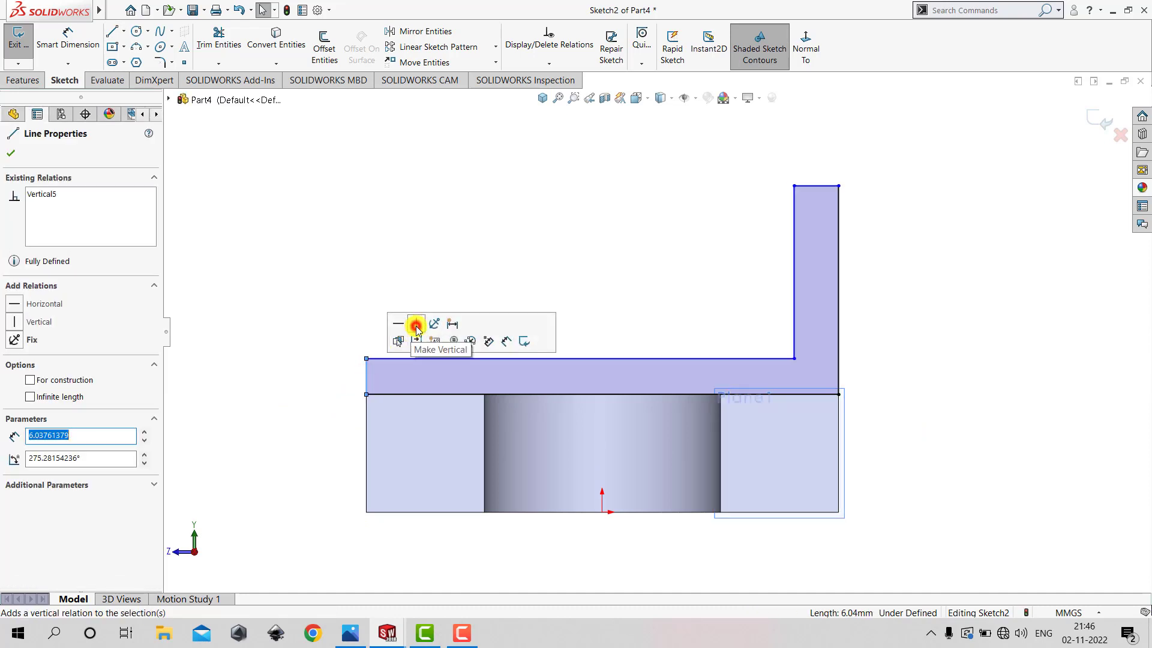
click(418, 291)
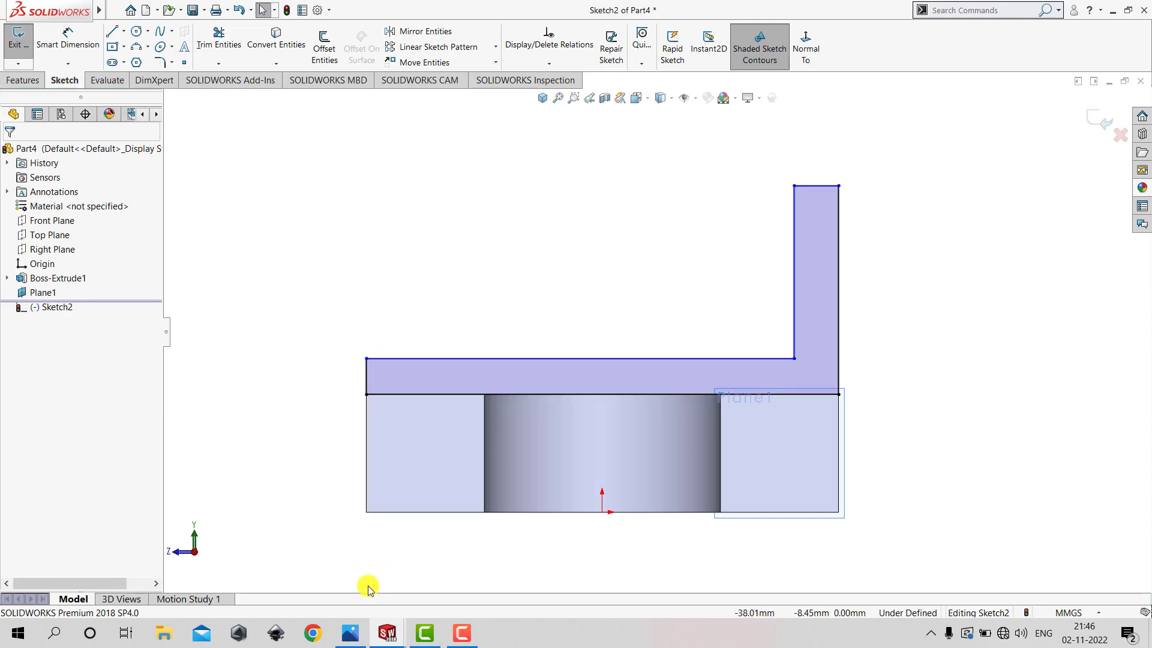
Recheck the Exercise_32 reference image and dimension the outer vertical edge of the L-profile to 60 mm.
click(351, 635)
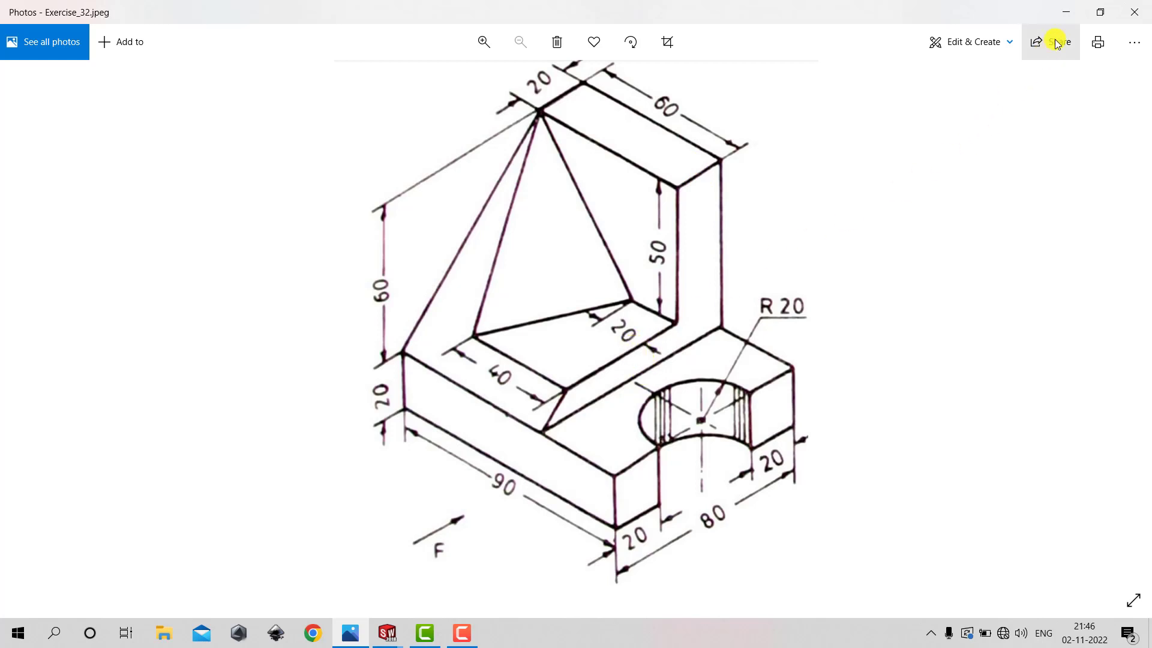
click(1066, 14)
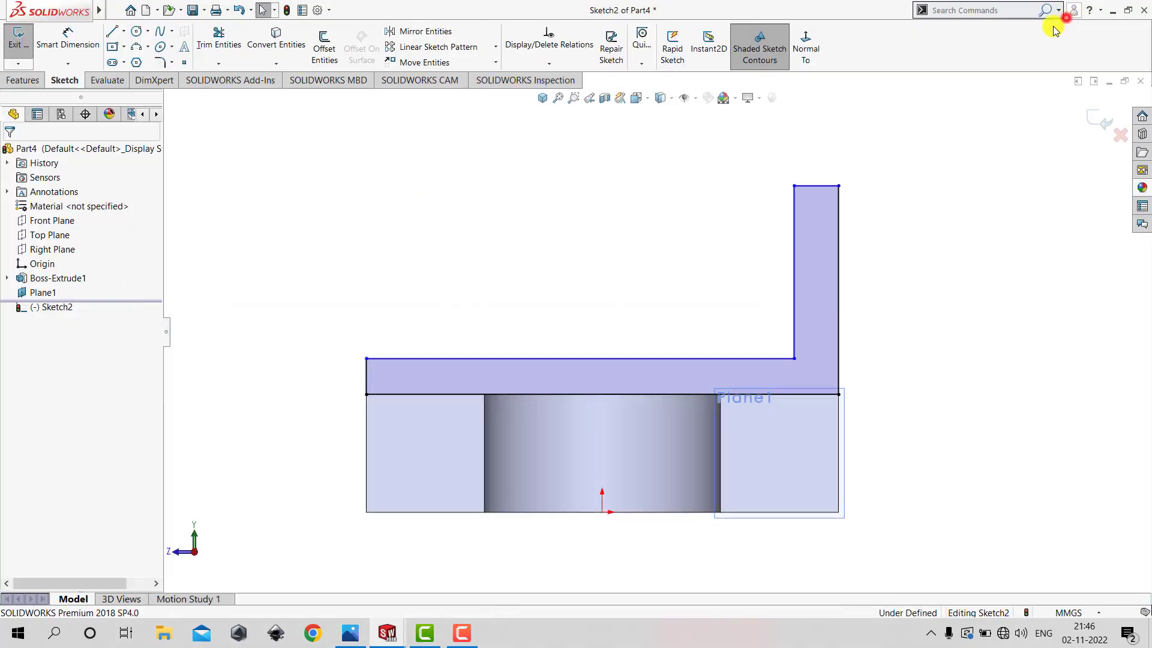
click(87, 41)
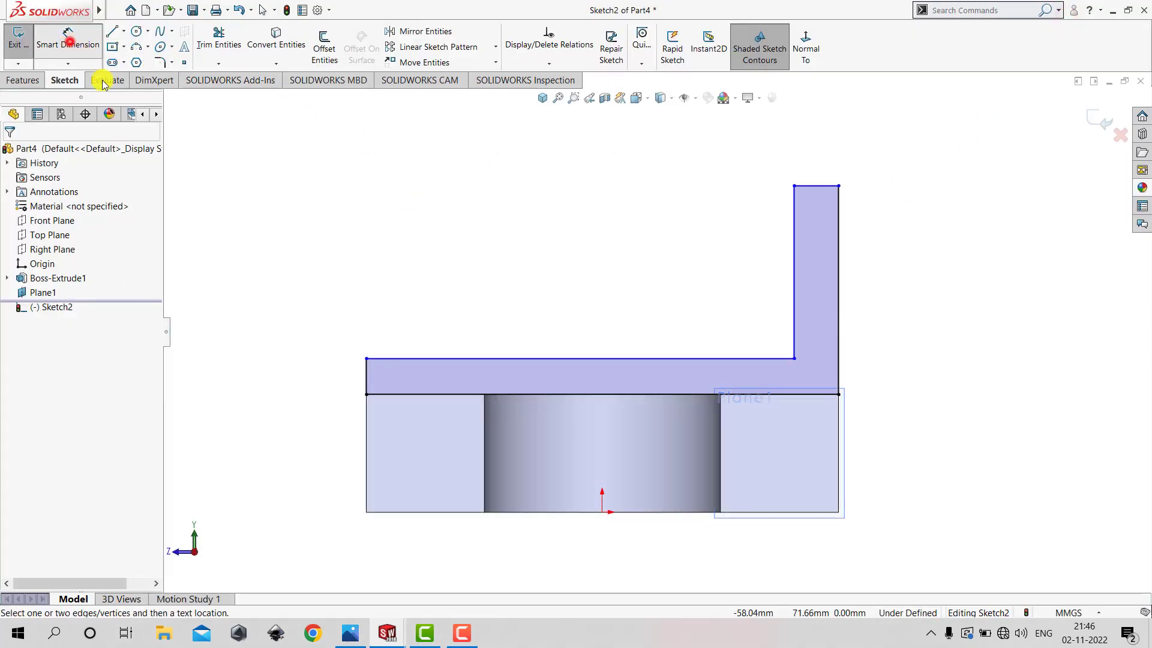
click(837, 264)
click(869, 280)
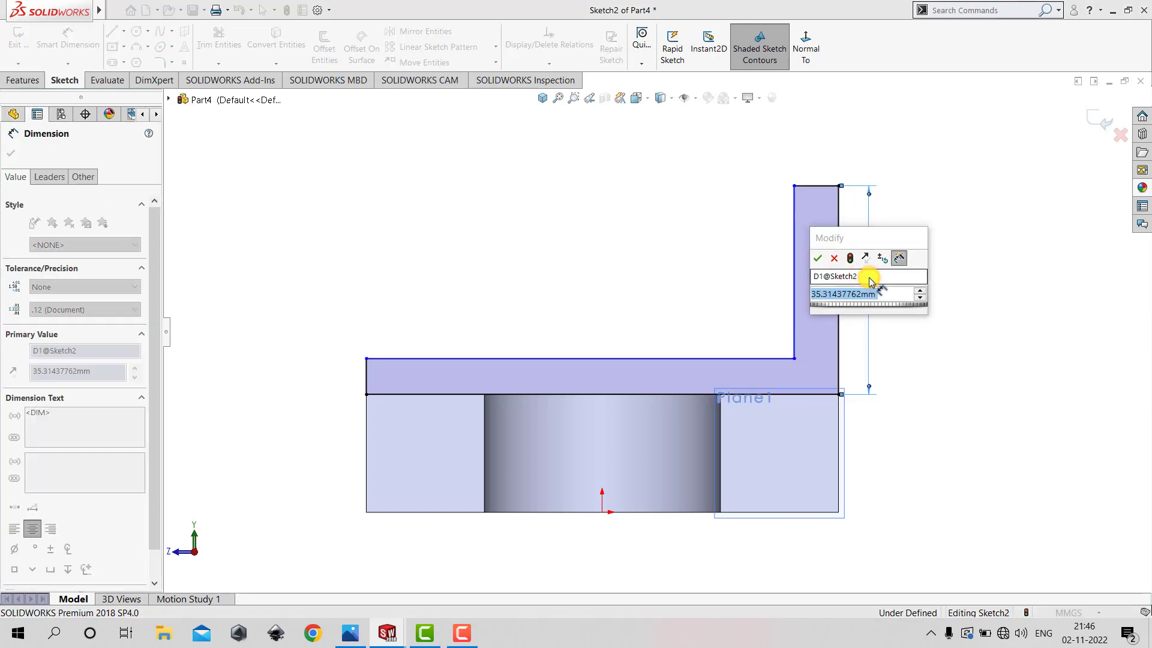
text(60)
key(Return)
Dimension the top edge of the L-profile's upright to a width of 20 mm.
scroll(689, 193, up, 3)
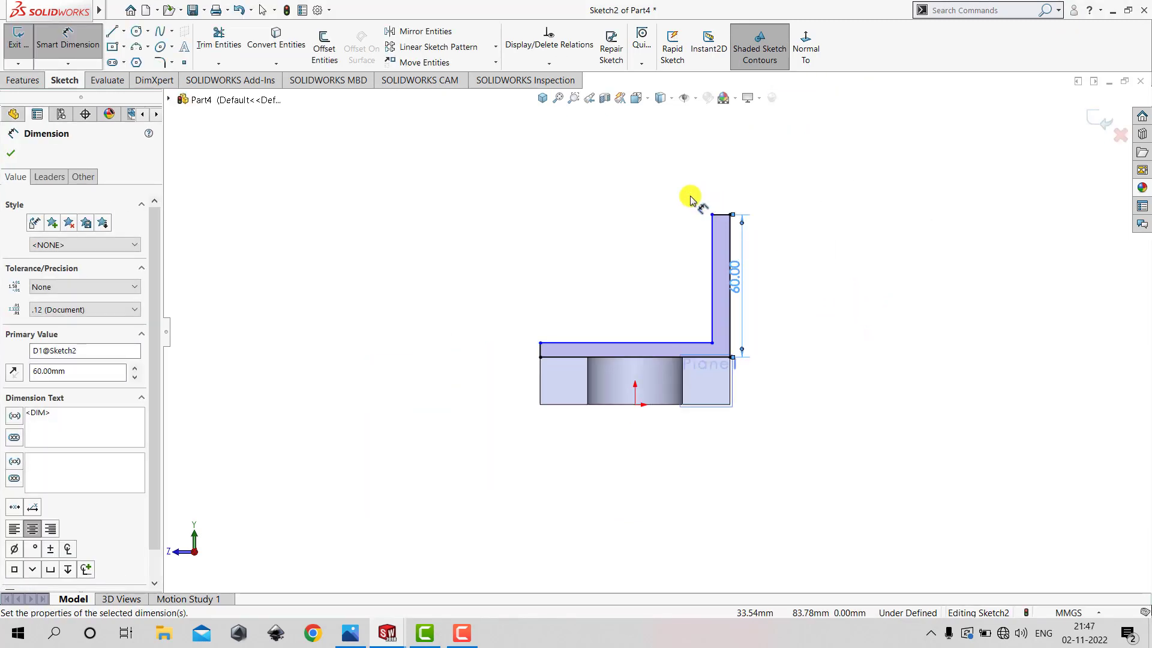
scroll(708, 244, down, 3)
click(737, 253)
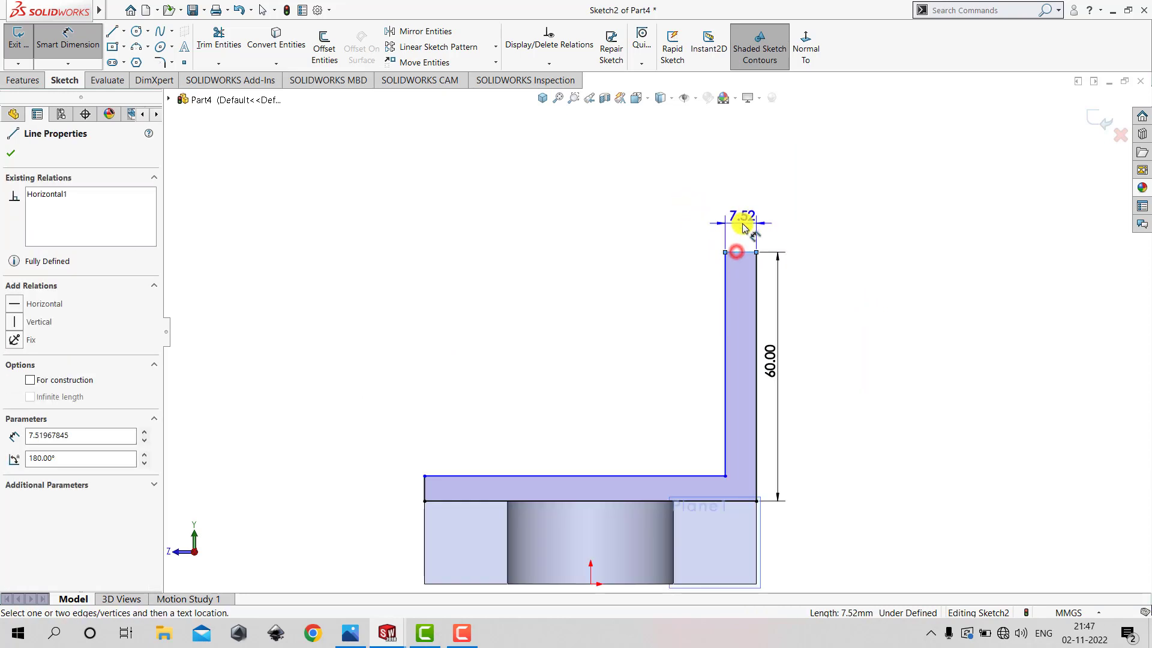
click(744, 225)
text(20)
key(Return)
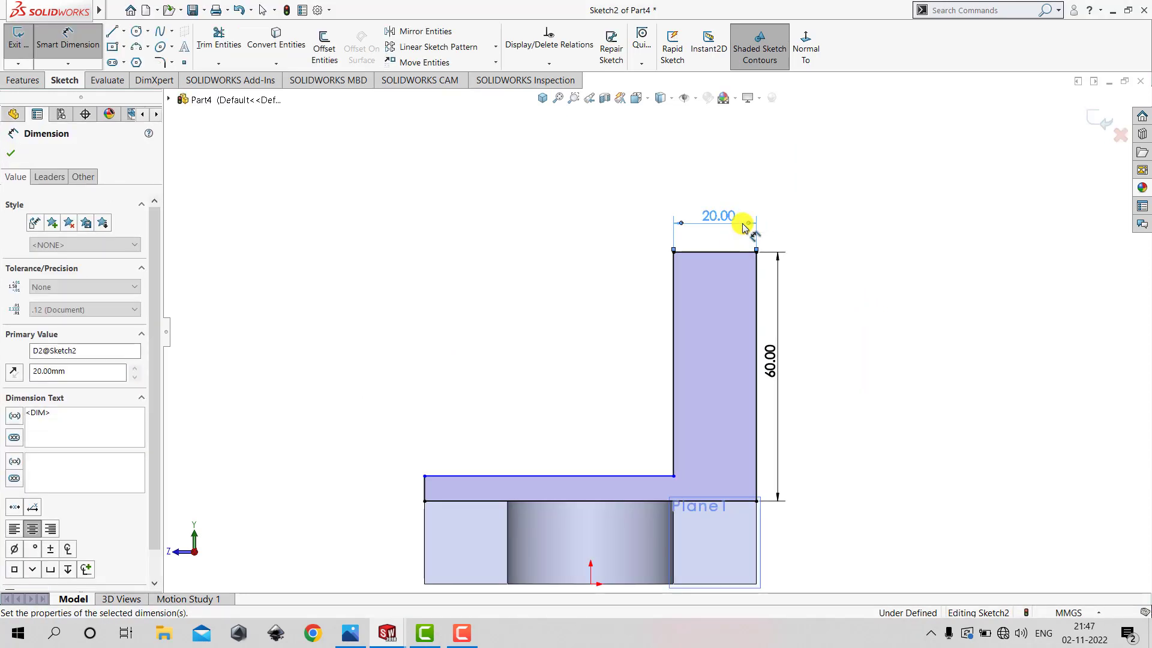
click(625, 311)
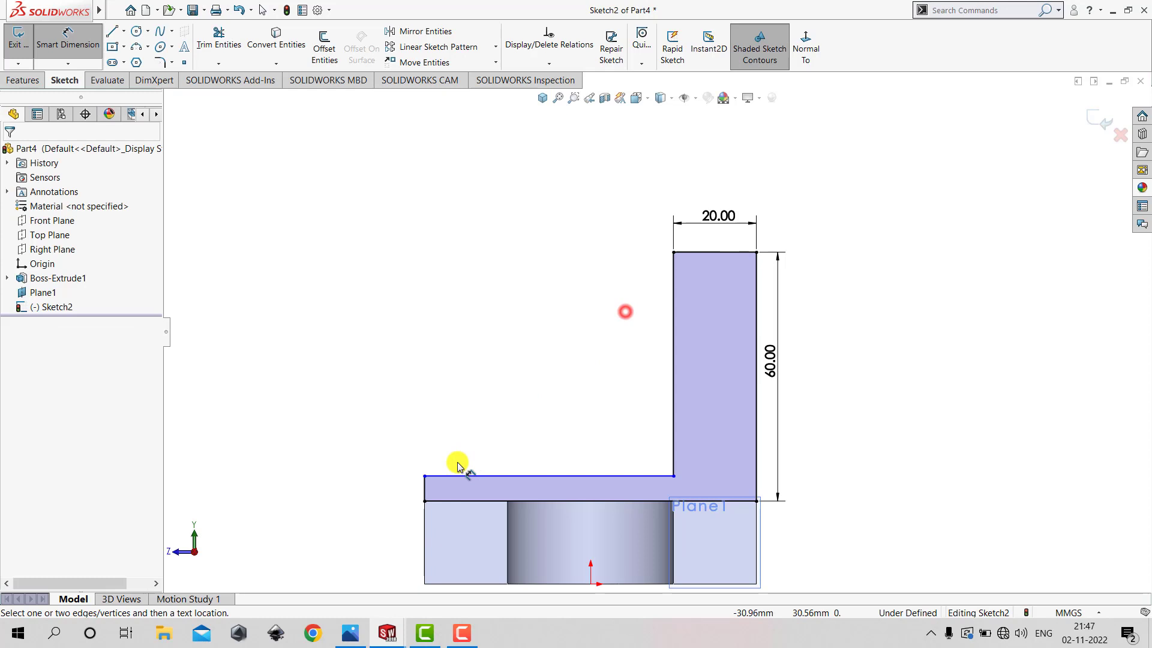
Dimension the short end edge of the L-profile's foot to 10 mm and end dimensioning.
click(425, 486)
click(395, 488)
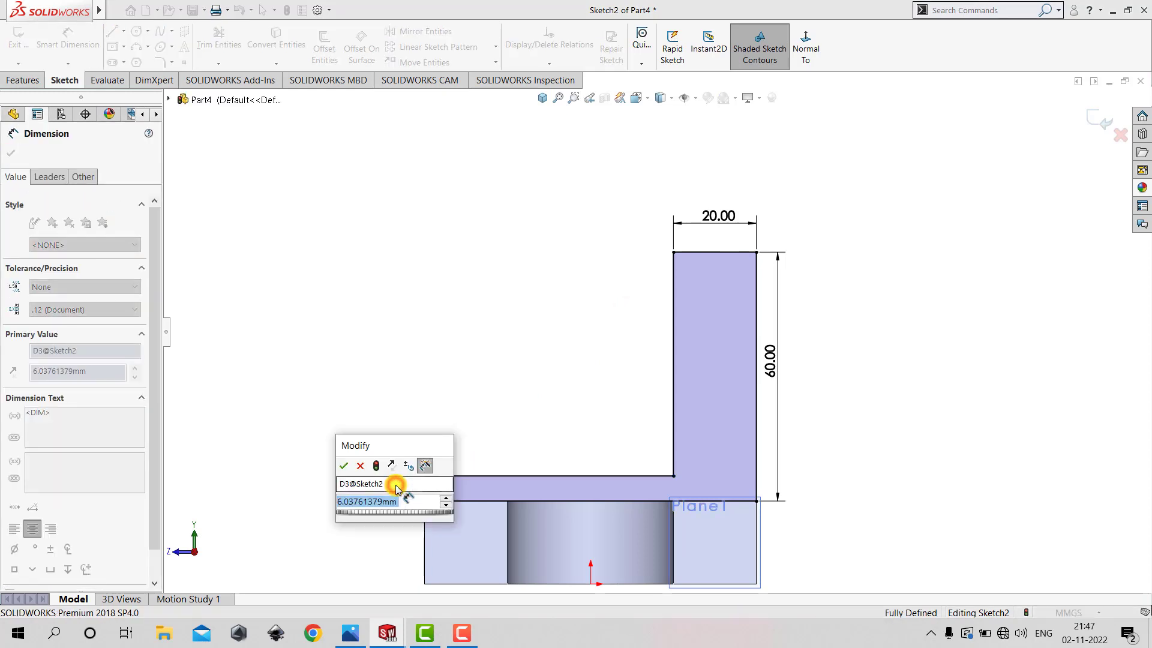
text(10)
key(Return)
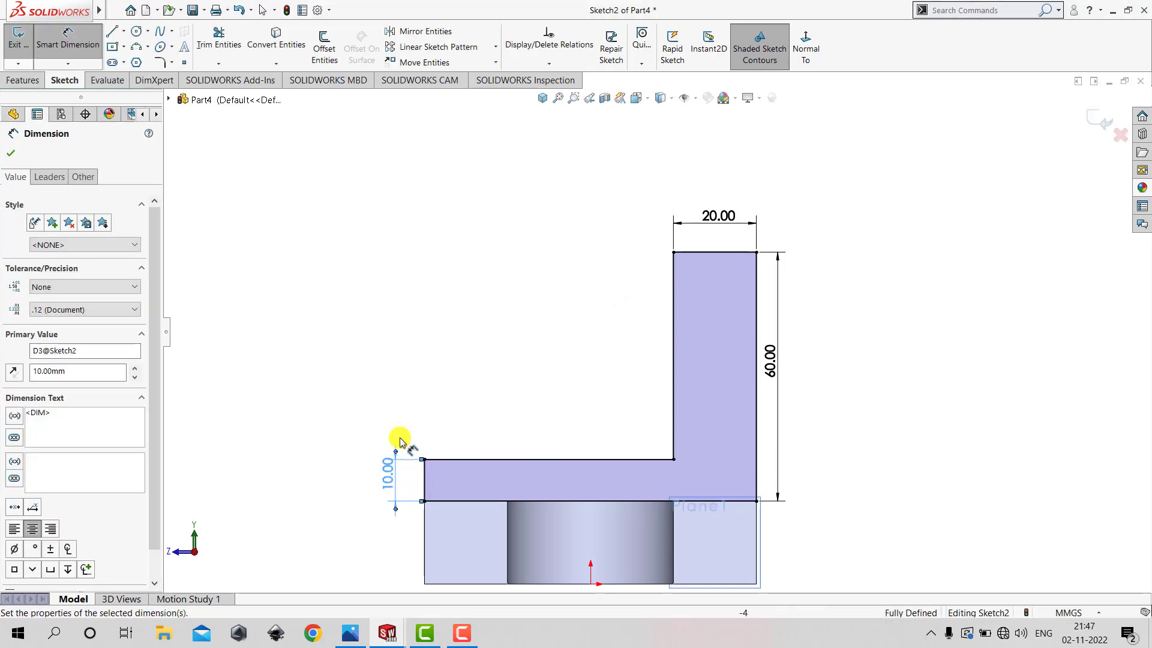
click(404, 408)
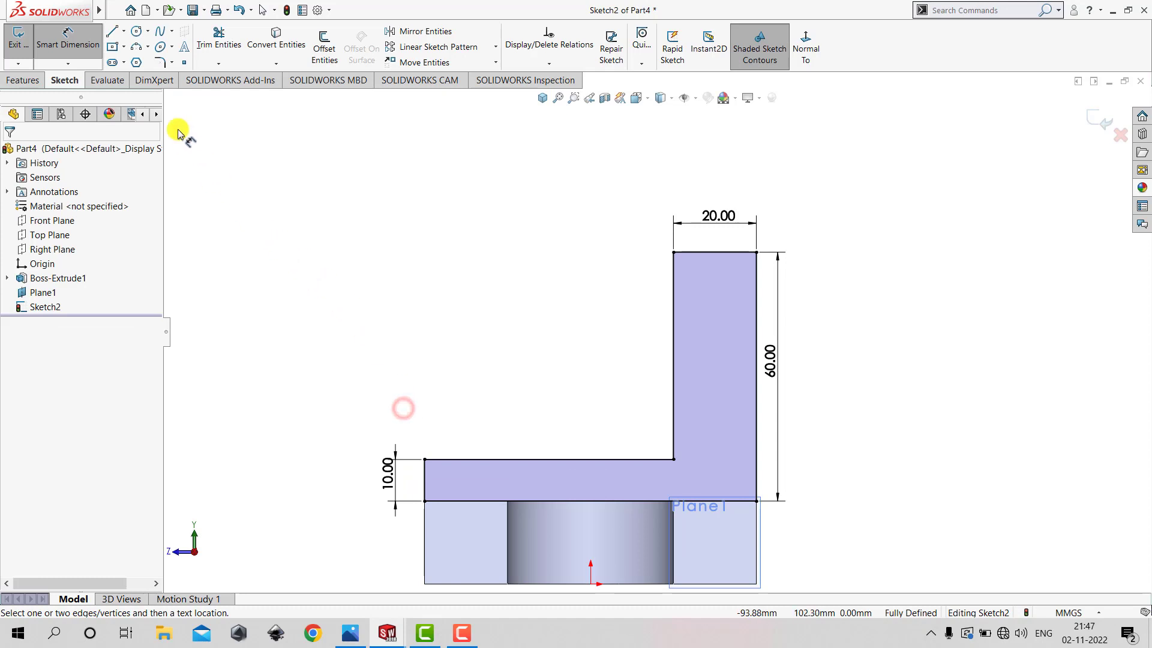
click(70, 43)
Exit the sketch and extrude the L-profile in the reversed direction with Up To Surface, ending at the base's end face opposite the notch.
click(19, 37)
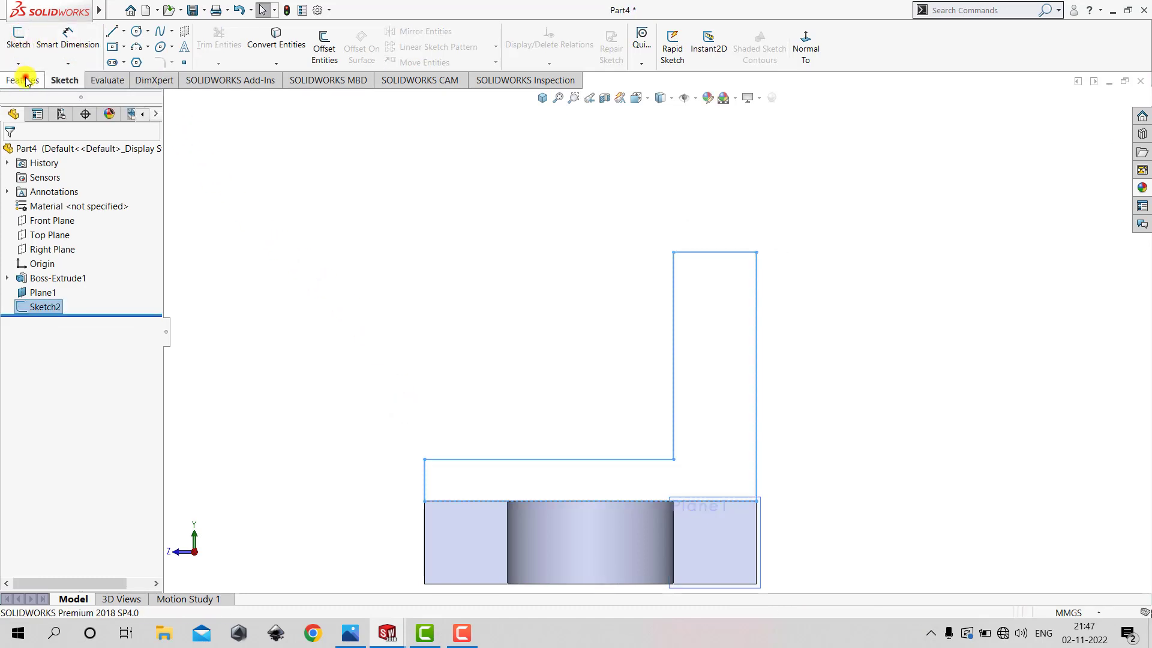
click(25, 80)
click(27, 58)
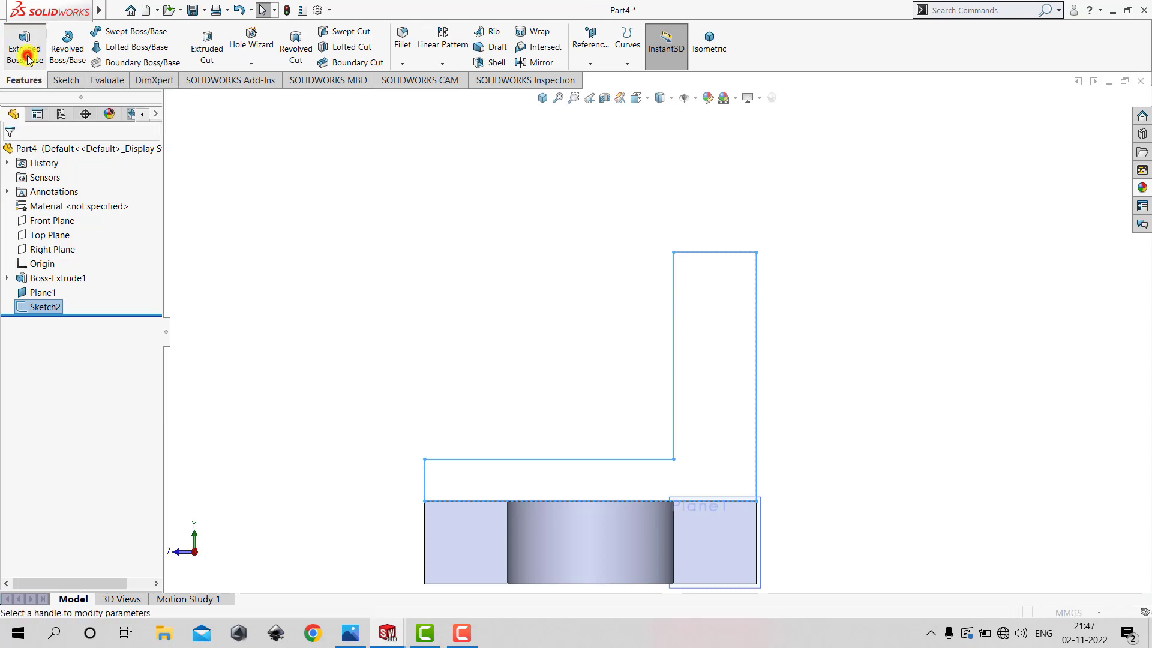
click(542, 97)
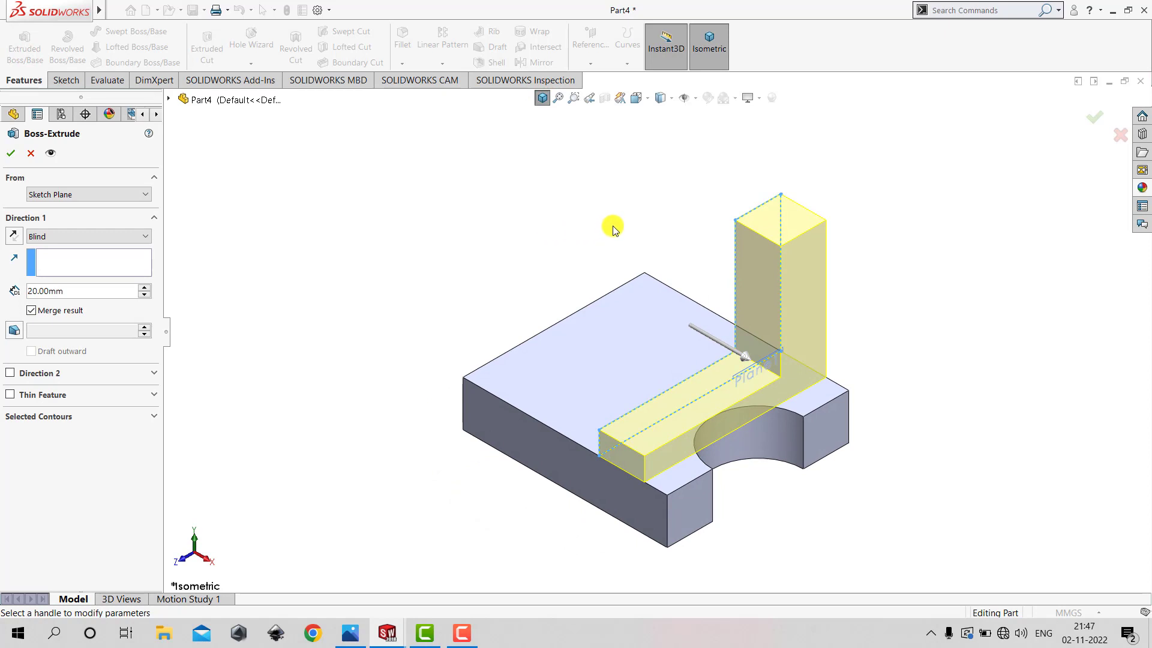
click(15, 240)
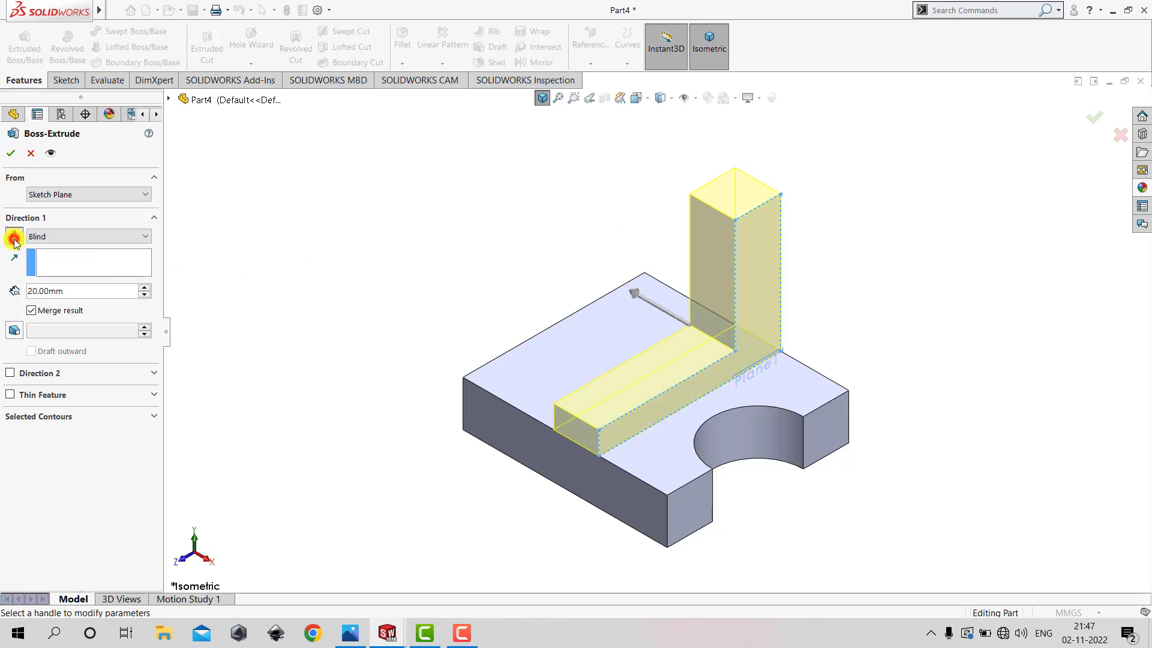
click(73, 239)
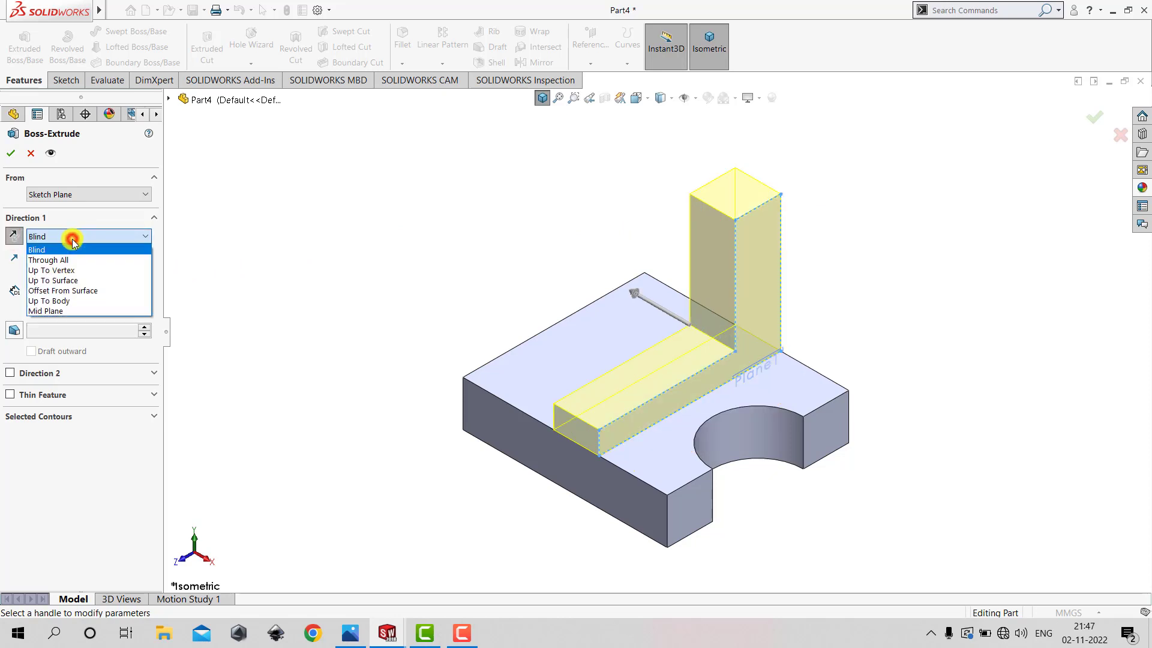
click(69, 280)
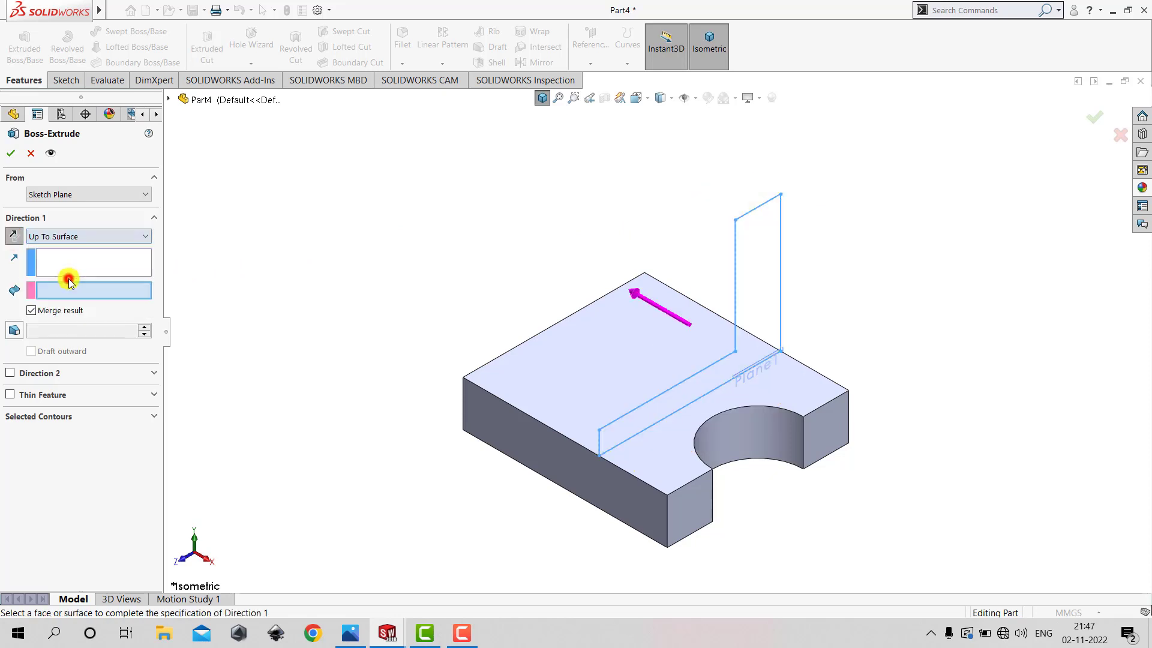
middle_drag(411, 314, 512, 326)
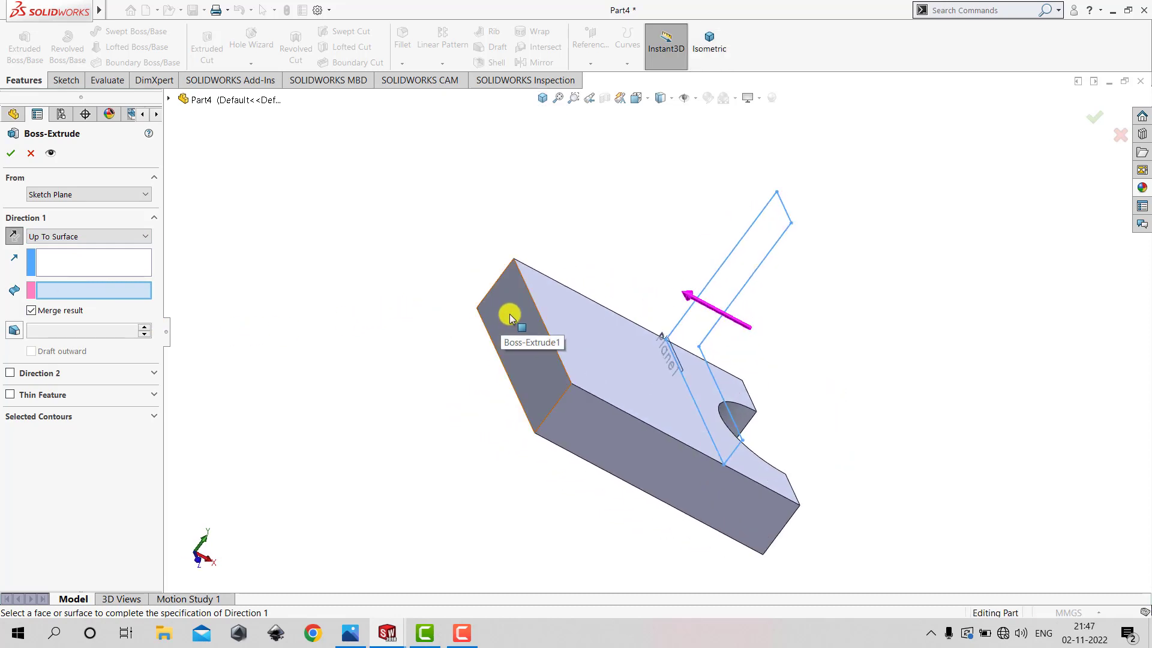
click(510, 318)
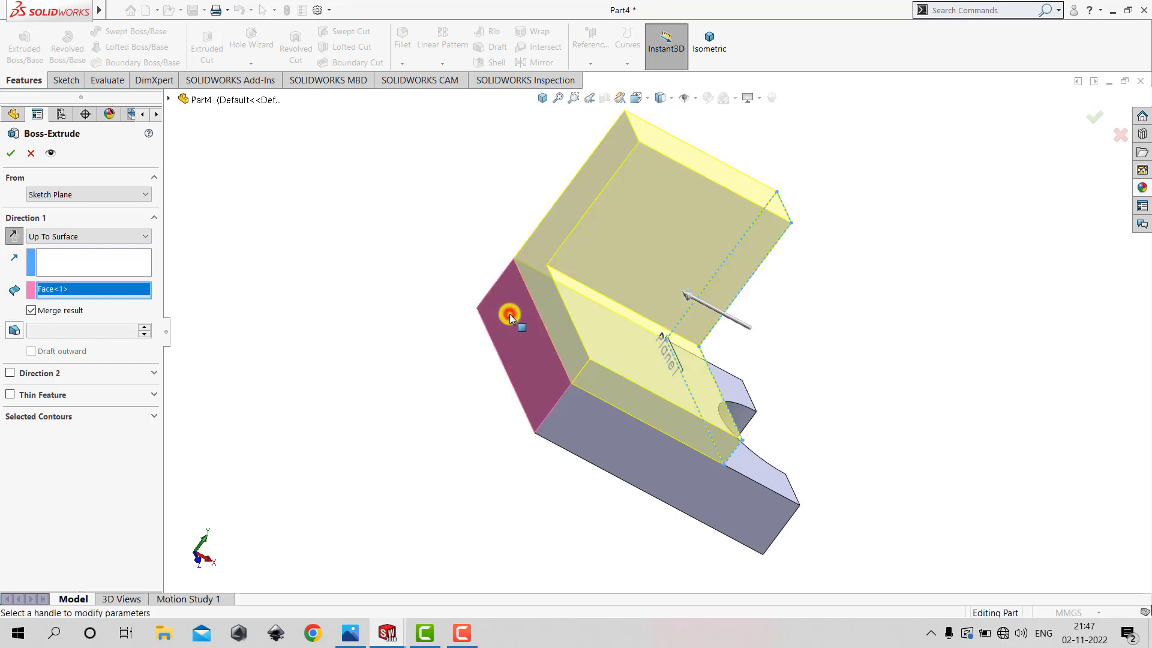
click(10, 155)
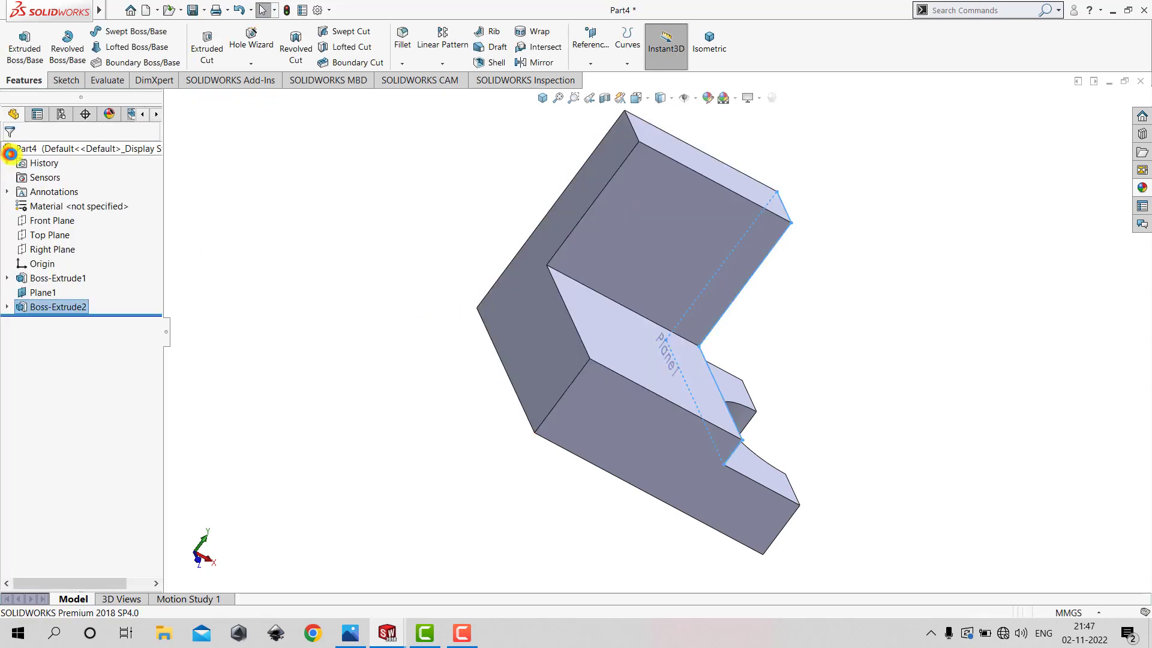
Show the model in isometric view and compare it with the Exercise_32 reference image for the remaining sloped corner.
click(542, 98)
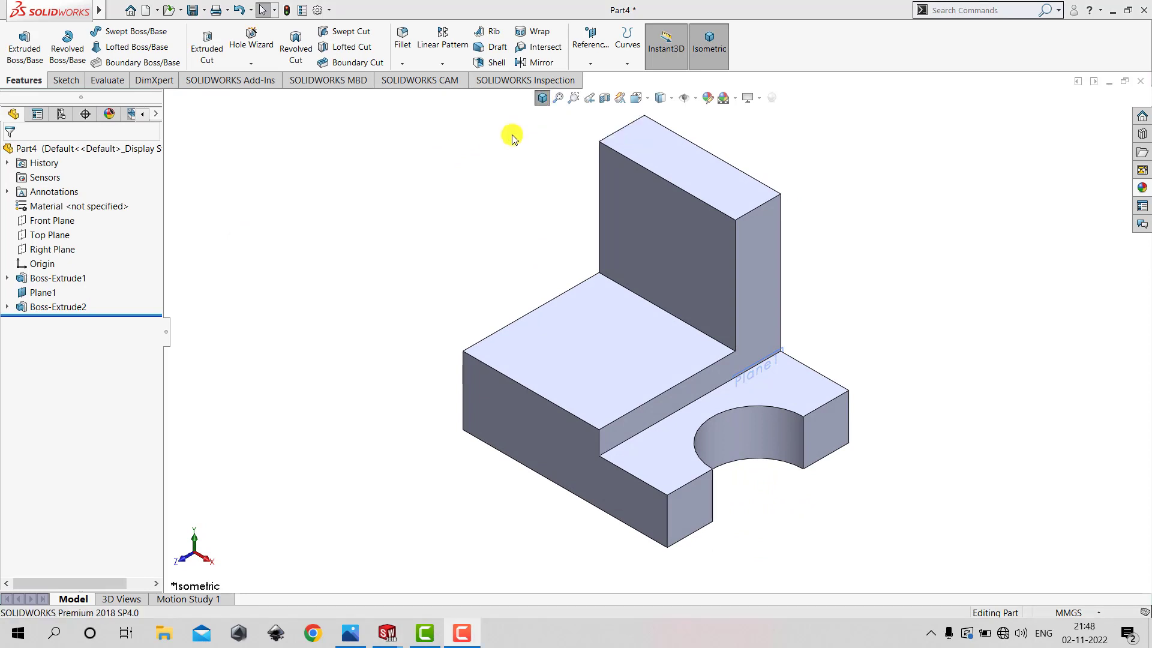
click(350, 633)
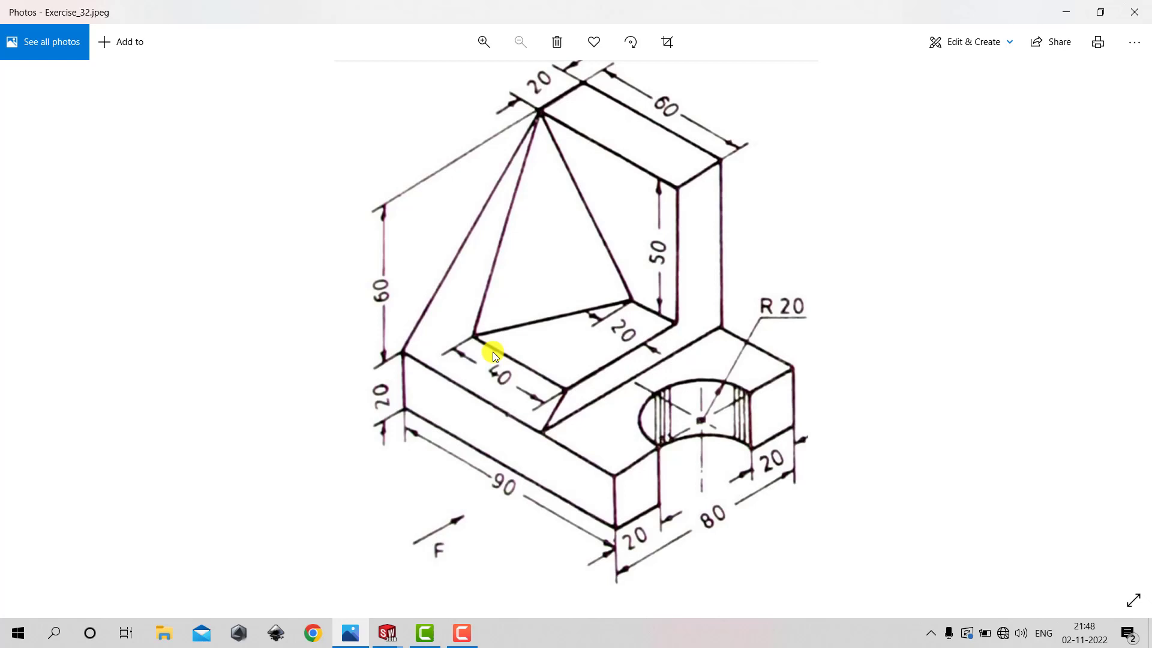
click(1066, 12)
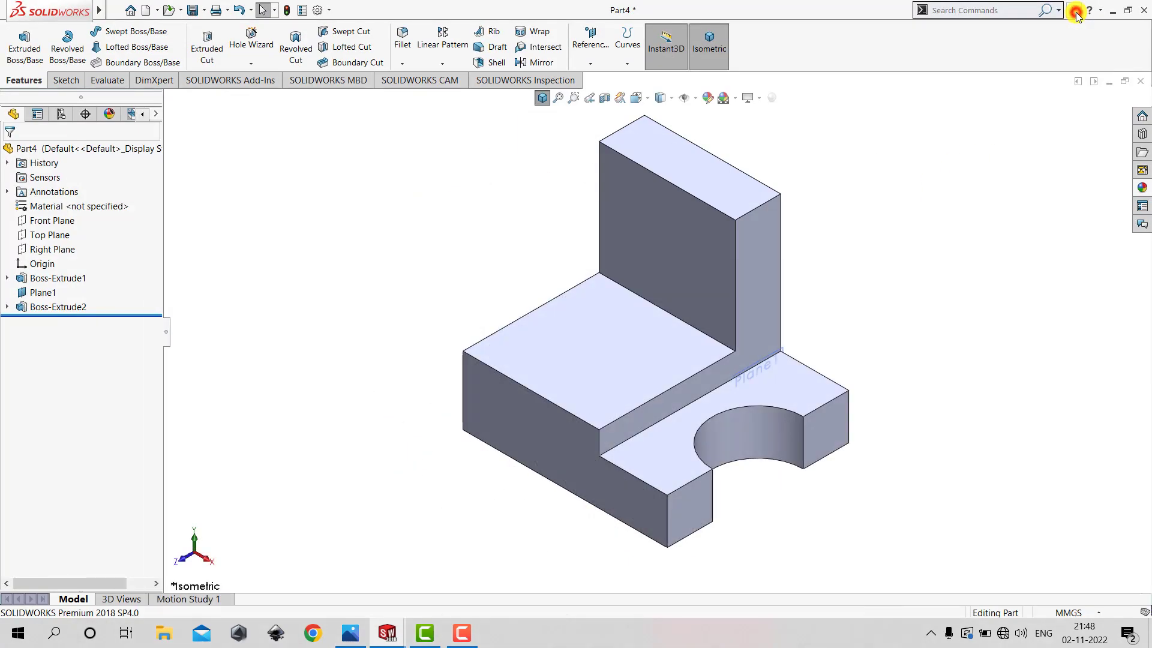
Start a sketch on the L-section's notch-side end face and view it straight on.
click(68, 80)
click(18, 37)
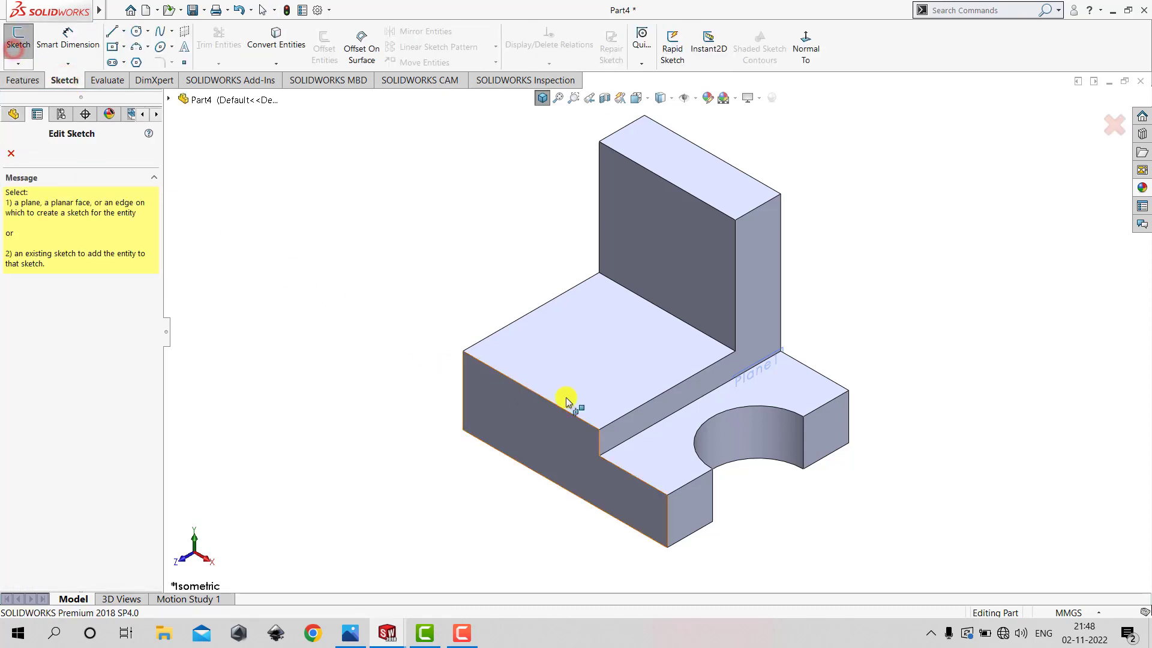
click(758, 267)
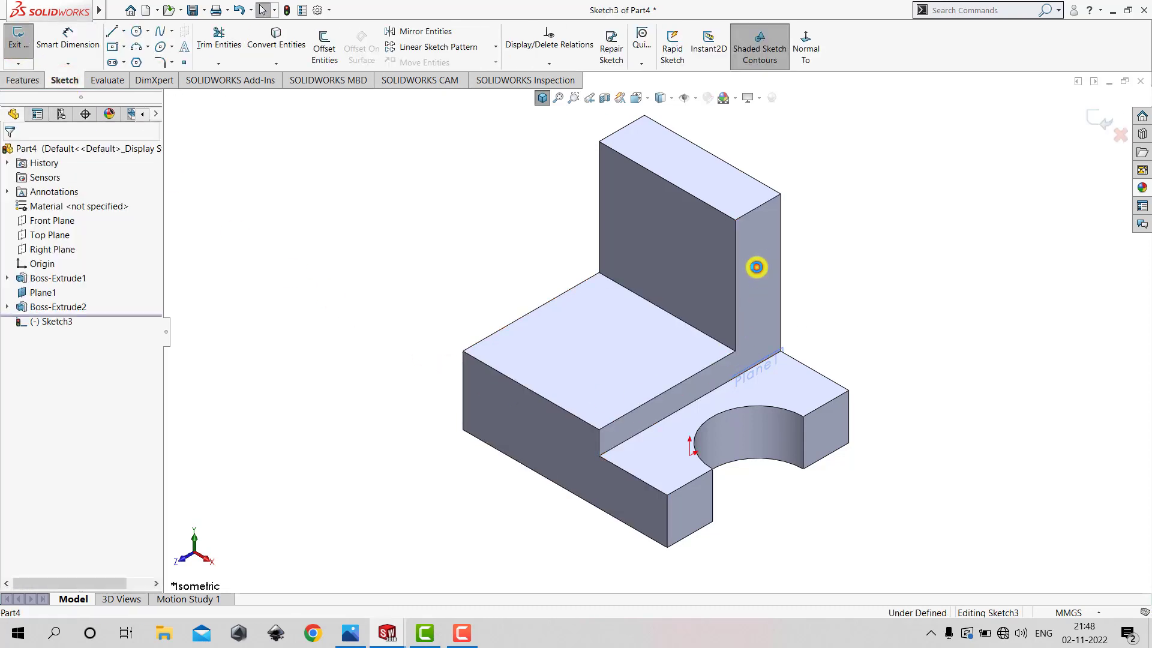
click(805, 44)
scroll(609, 473, up, 2)
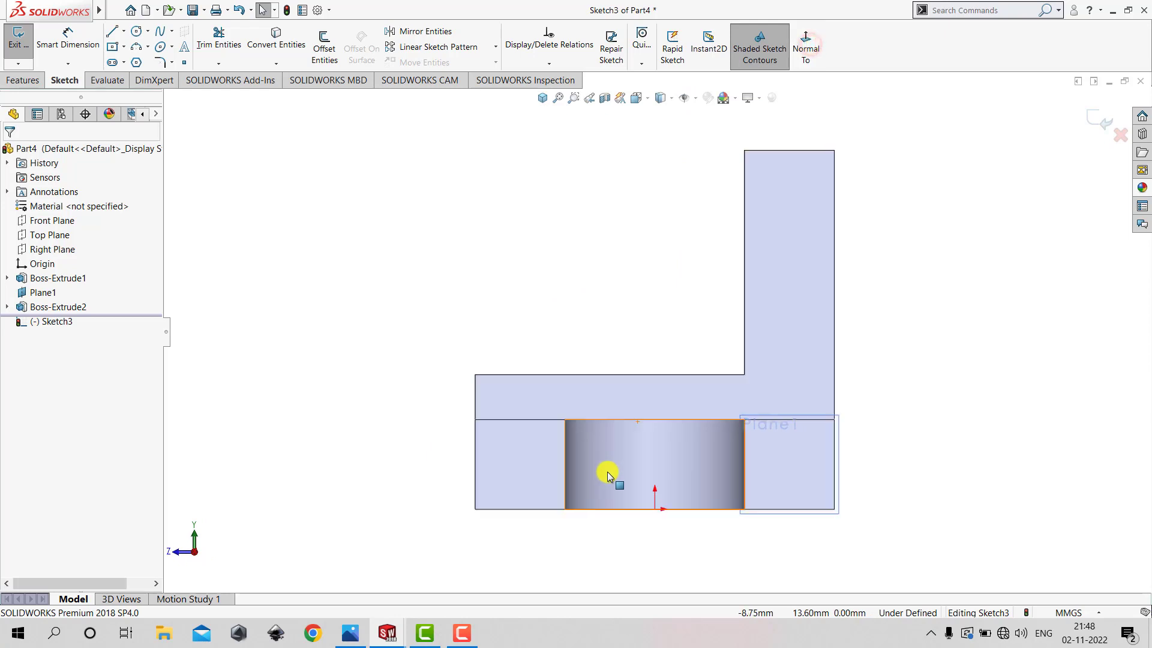
scroll(699, 313, down, 1)
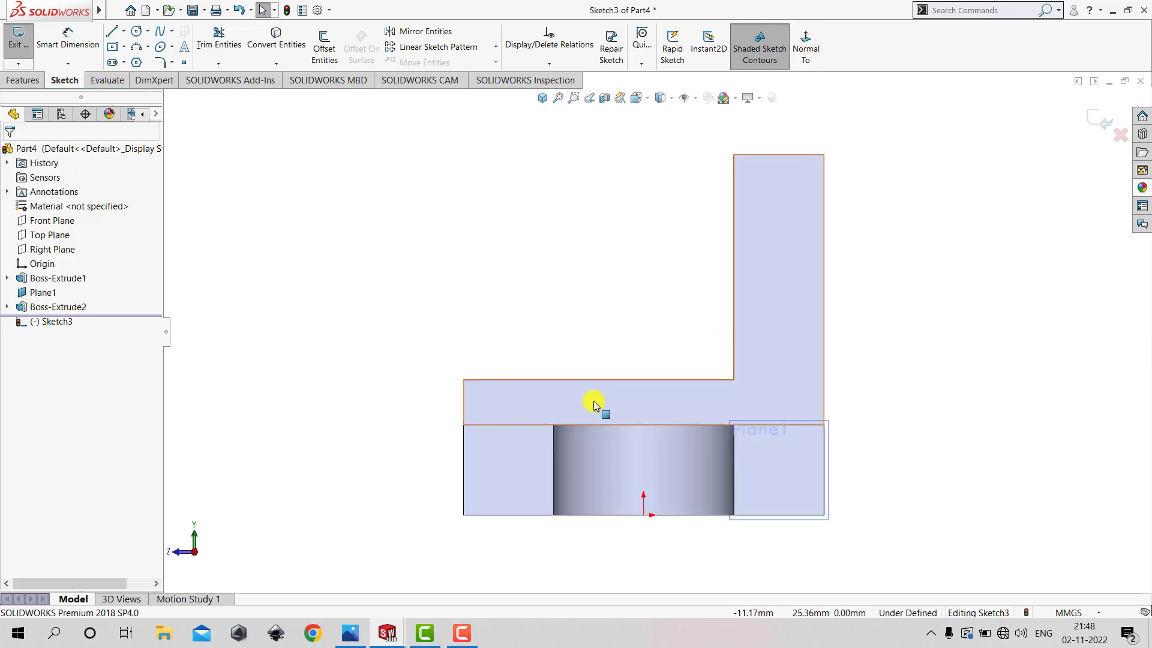
Sketch a closed four-sided profile with a diagonal from the foot's lower outer corner to the upright's top inner corner, extending about 14 mm beyond the foot.
click(111, 33)
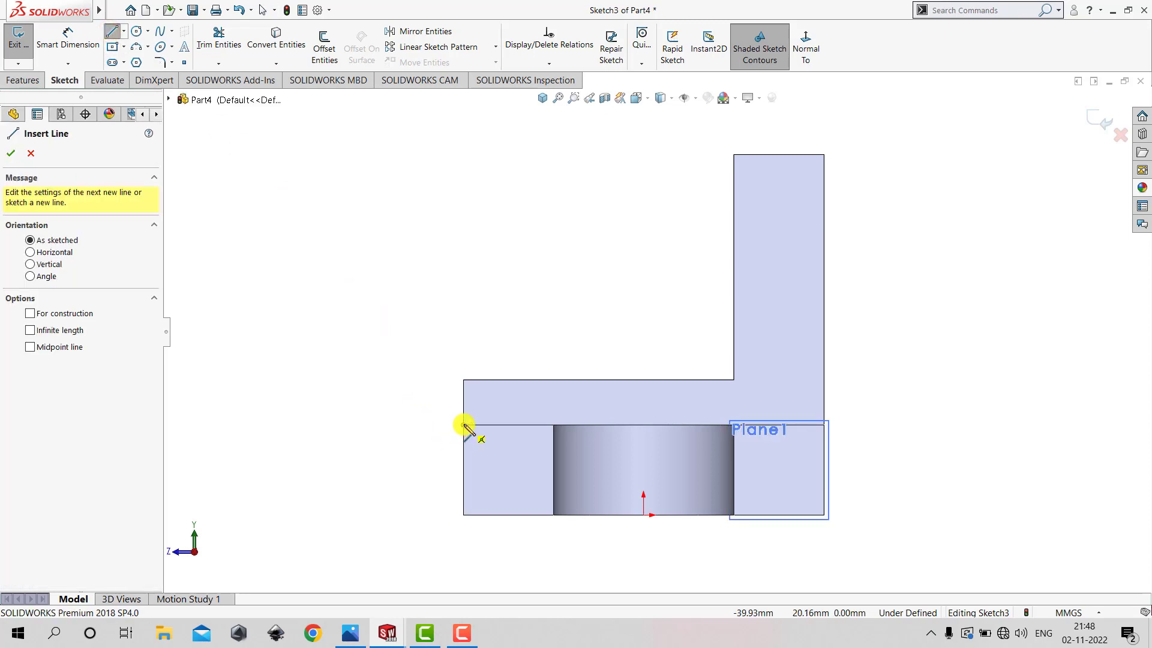
click(464, 424)
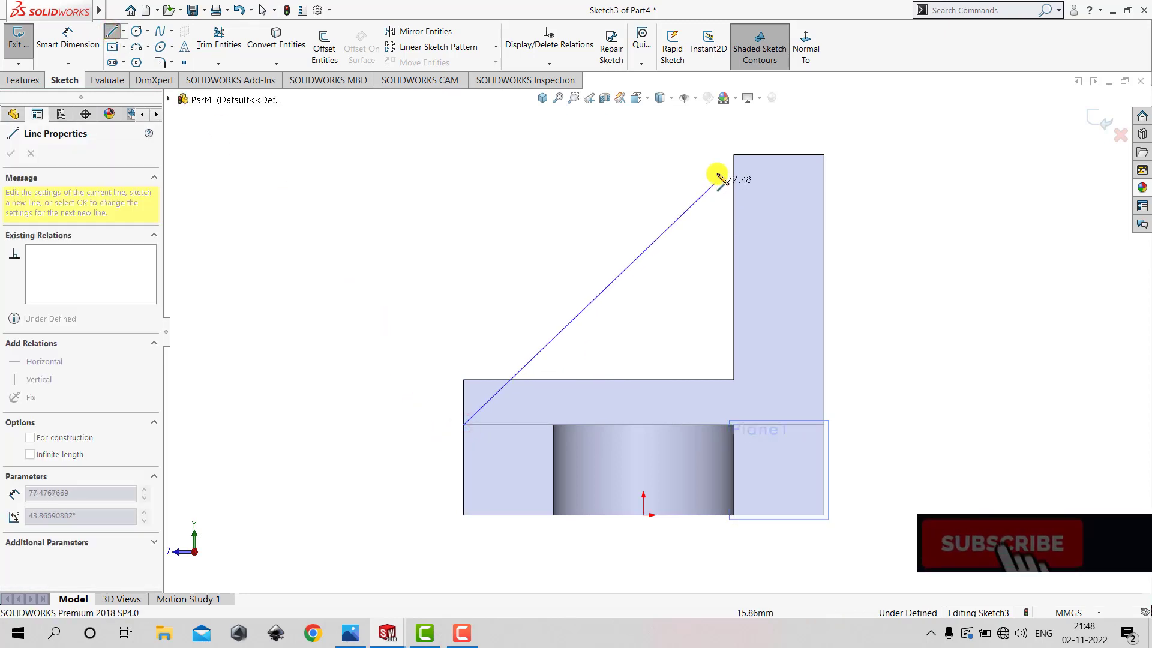
click(733, 155)
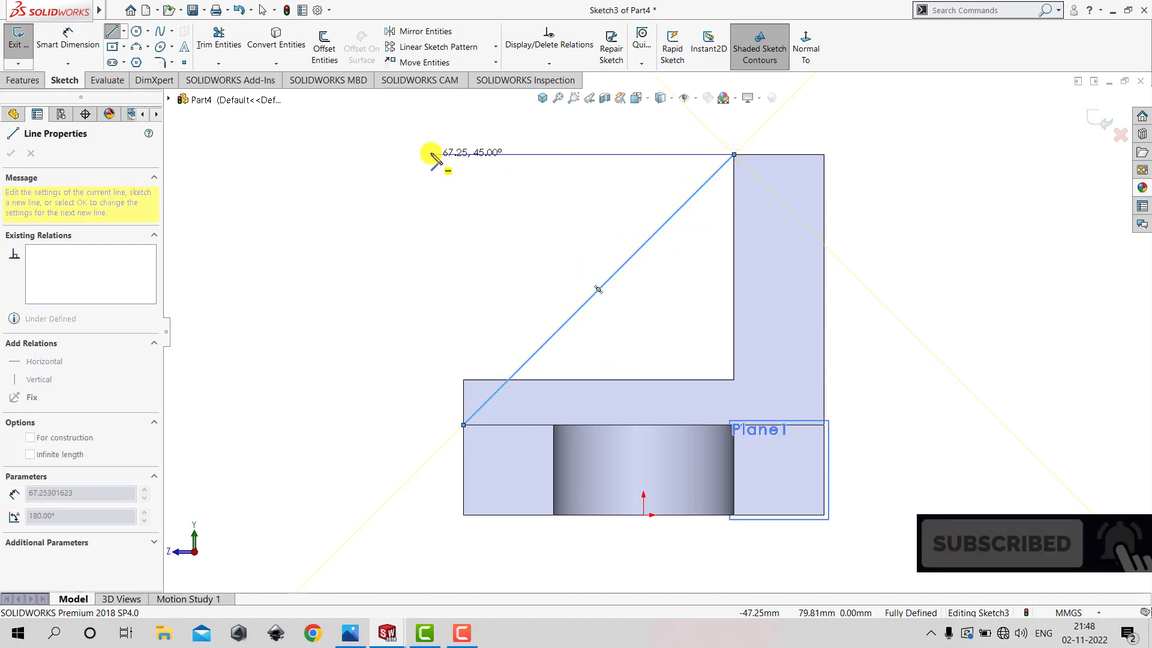
click(400, 154)
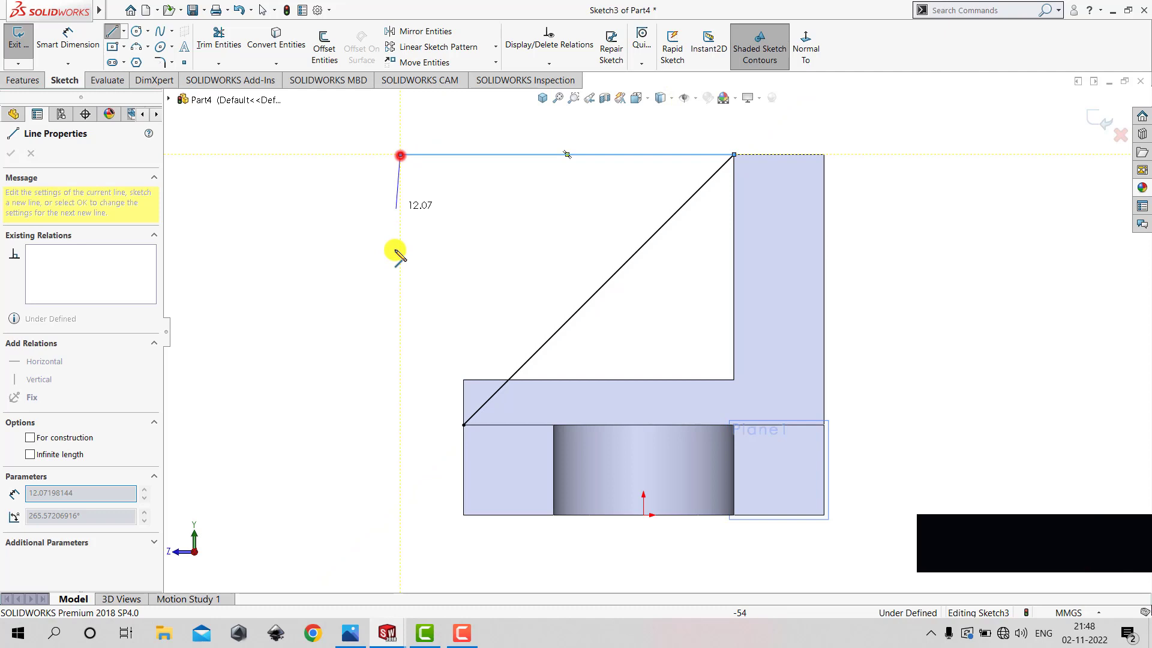
click(400, 425)
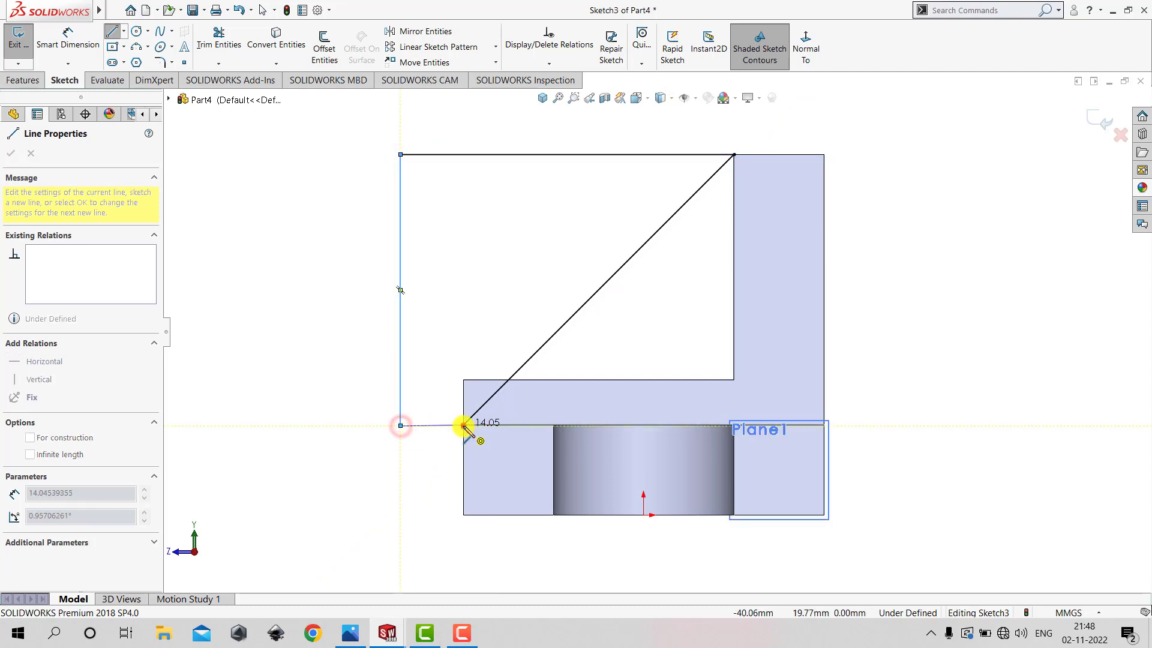
click(463, 425)
key(Escape)
Make the profile's short lower line horizontal and deselect it.
click(422, 426)
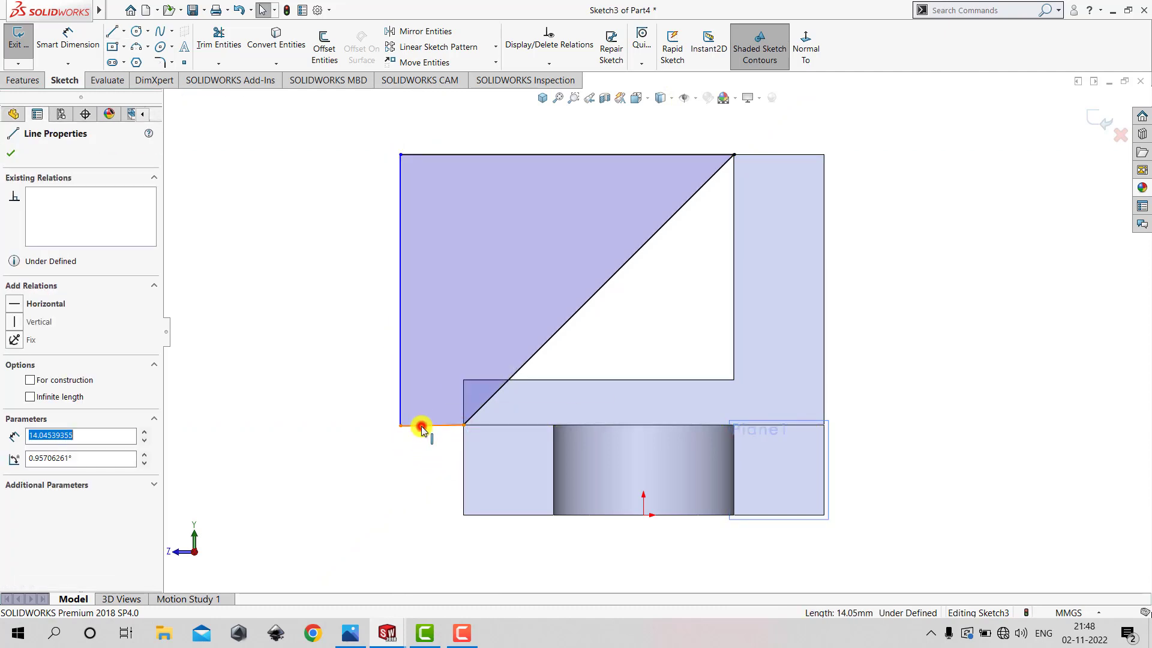
click(457, 374)
click(358, 367)
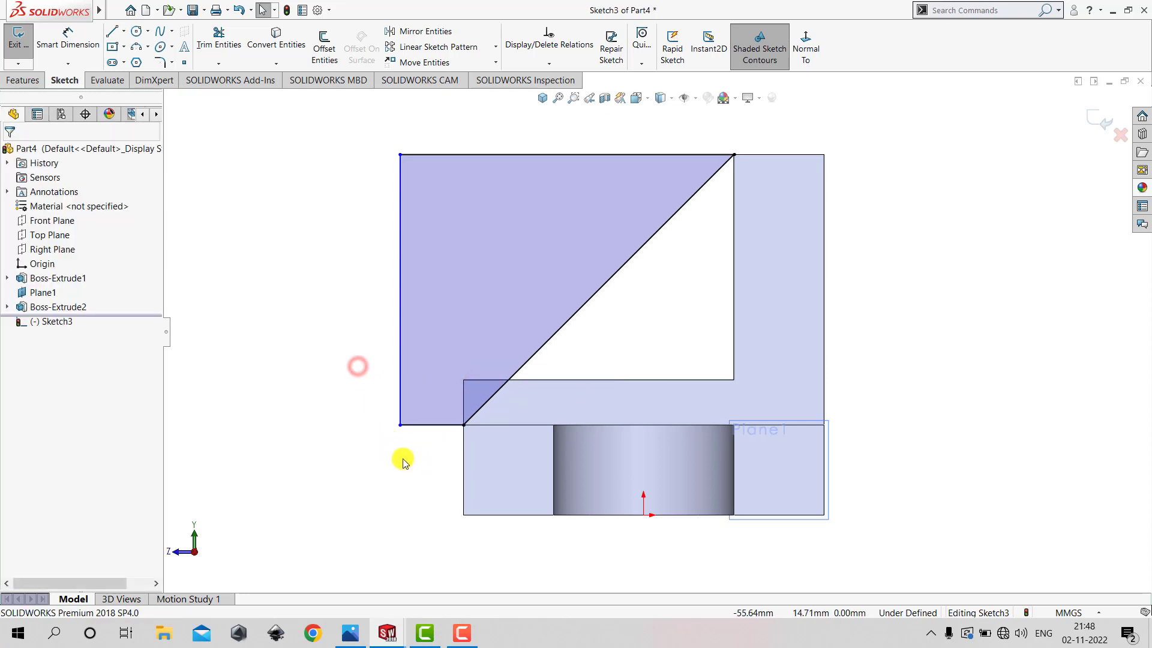
key(f)
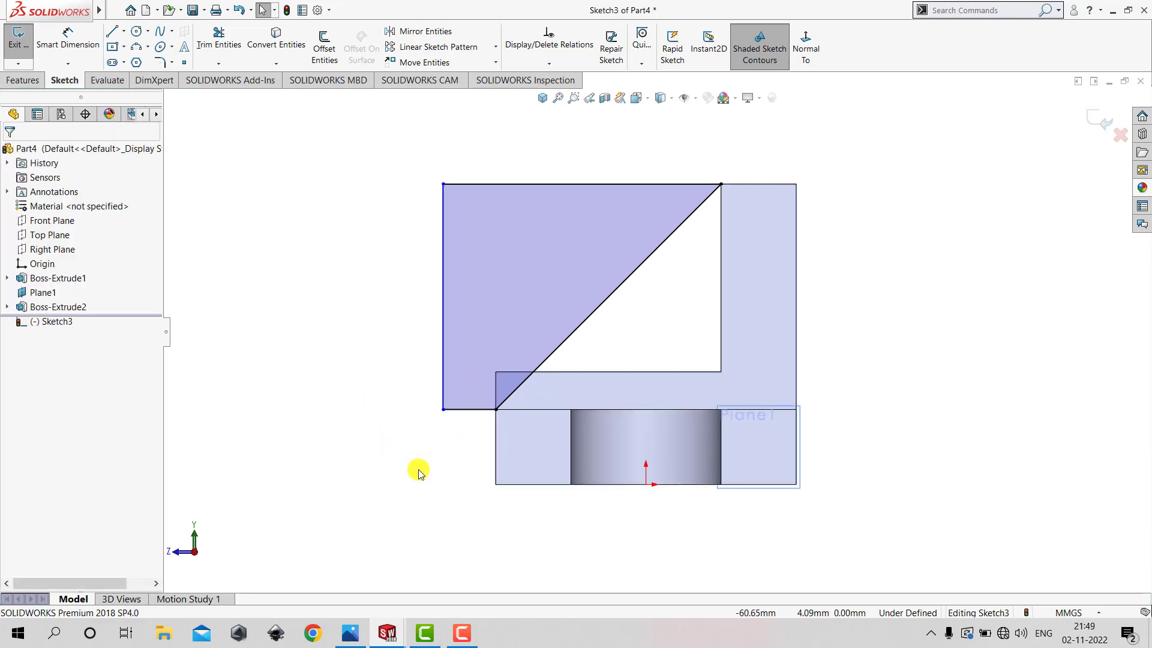
Exit the sketch and cut-extrude the profile with the Through All - Both end condition.
click(22, 39)
click(20, 81)
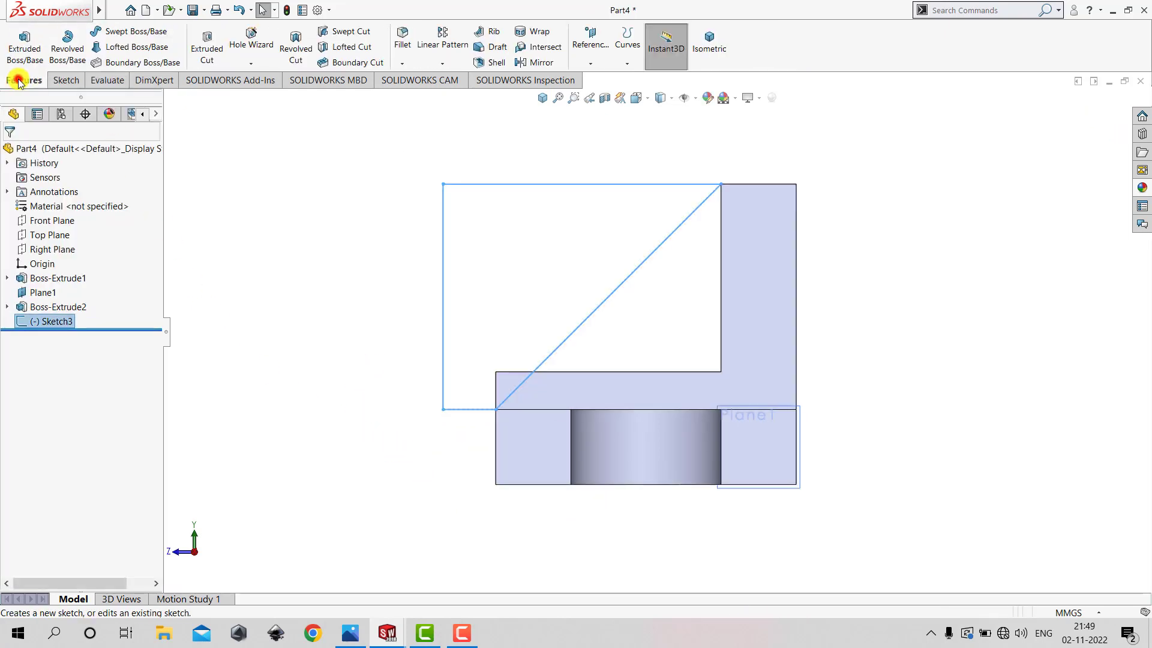
click(207, 49)
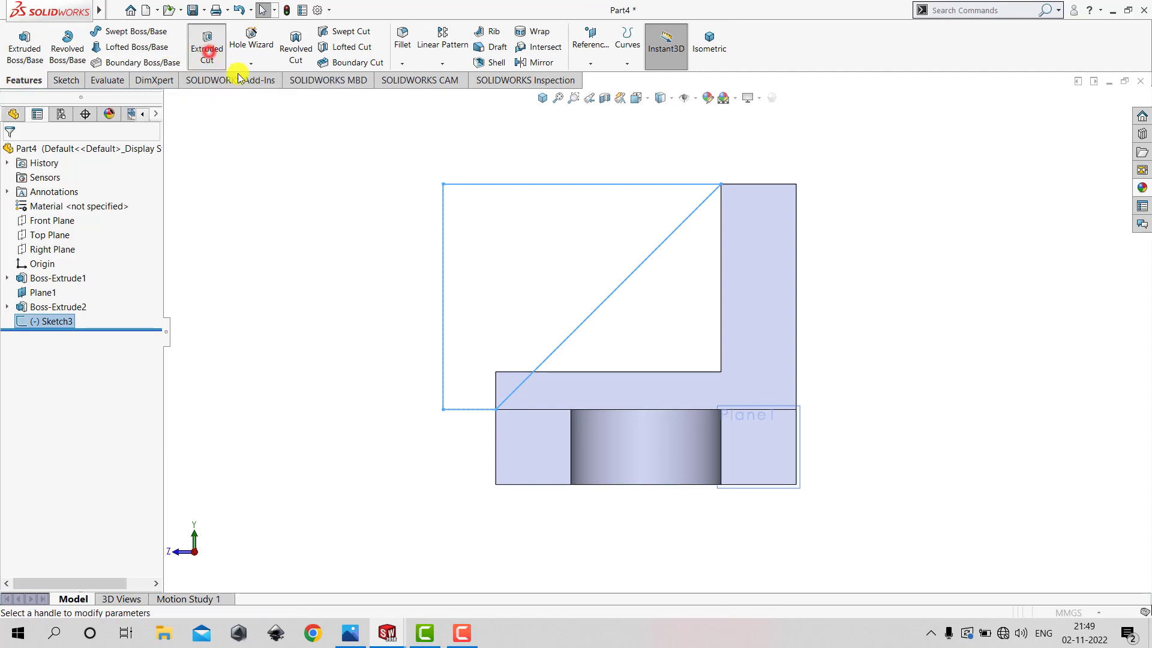
click(542, 99)
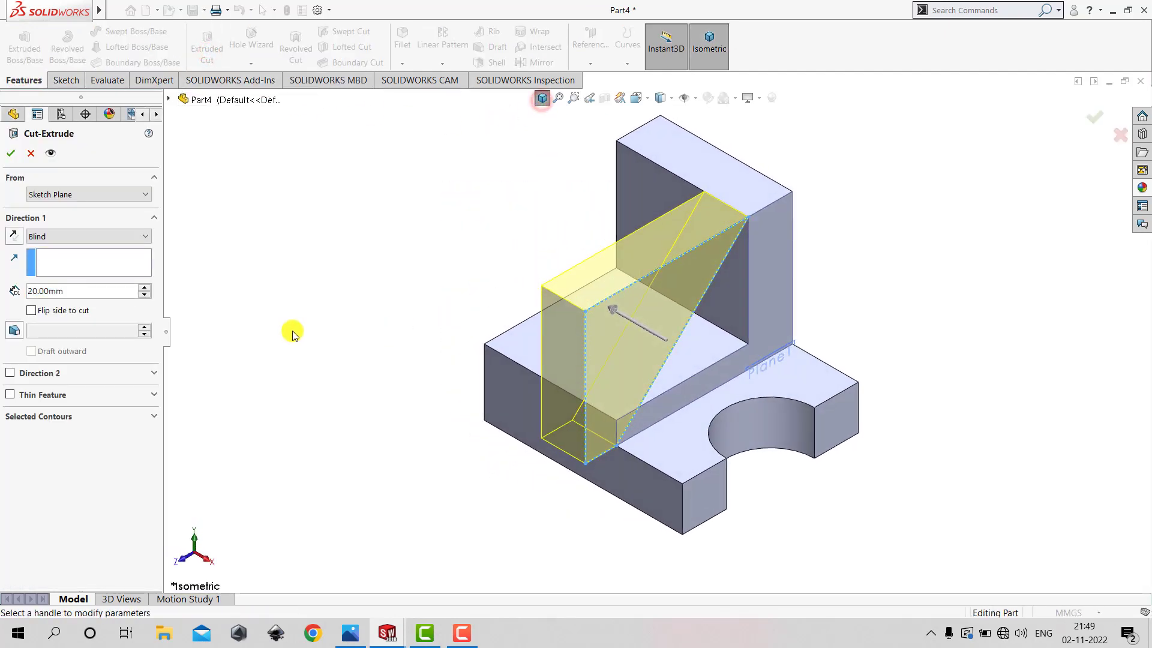
click(102, 236)
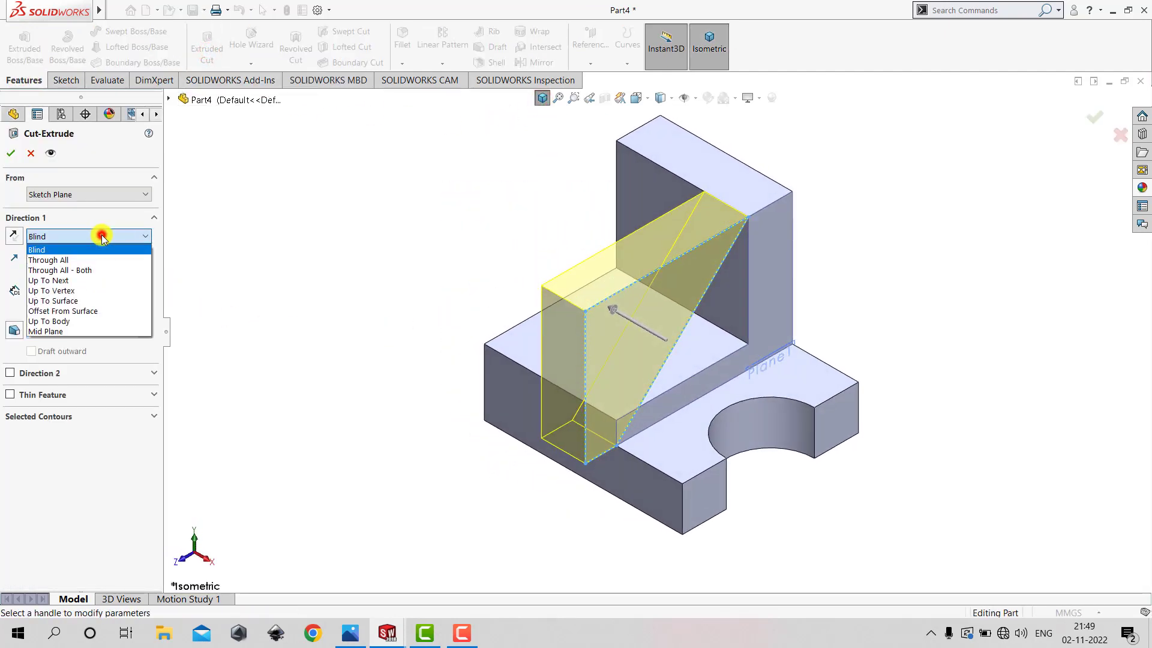
click(90, 269)
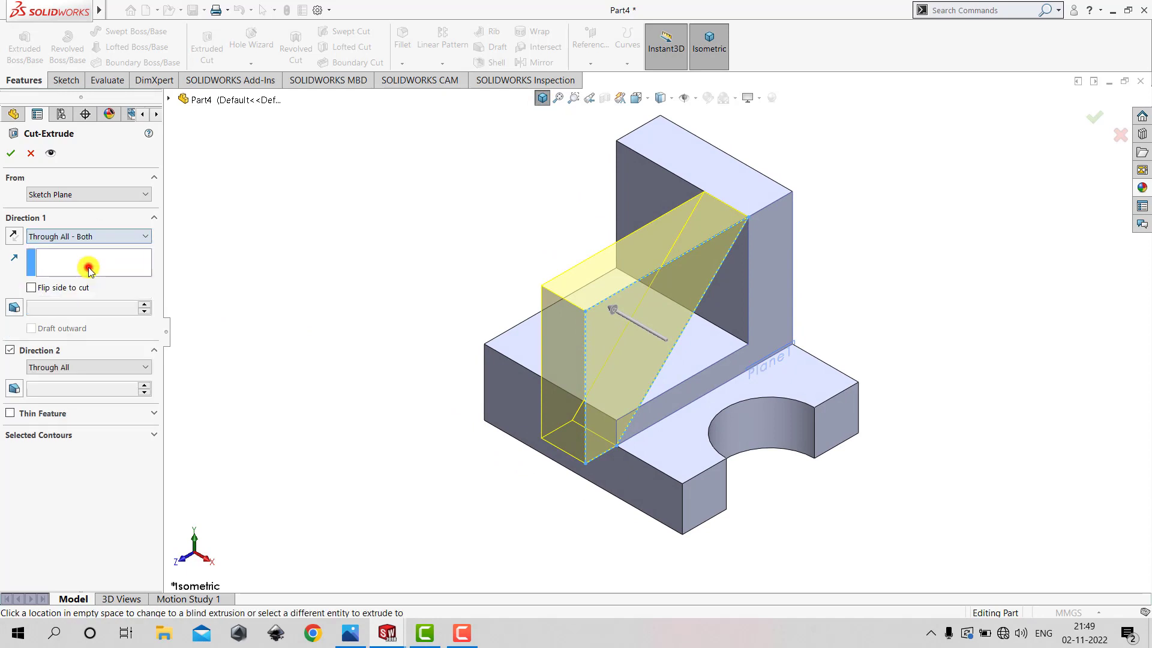
click(12, 154)
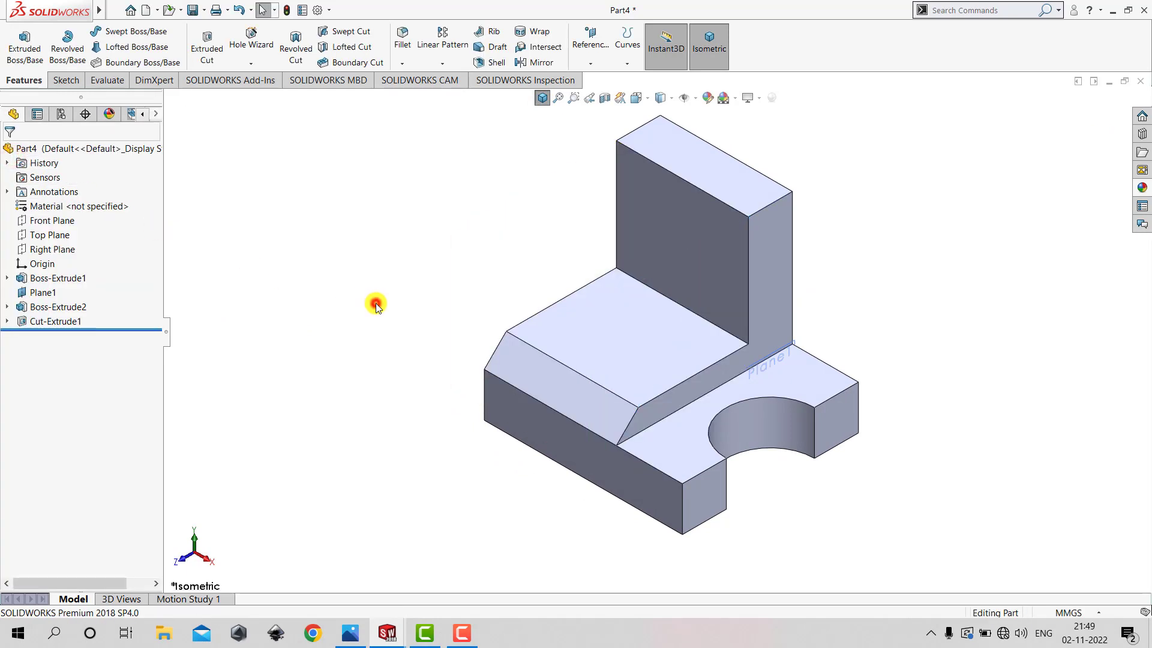
Check the Exercise_32 reference image, and start a sketch on the top face of the L-section's foot, viewed straight on.
click(354, 636)
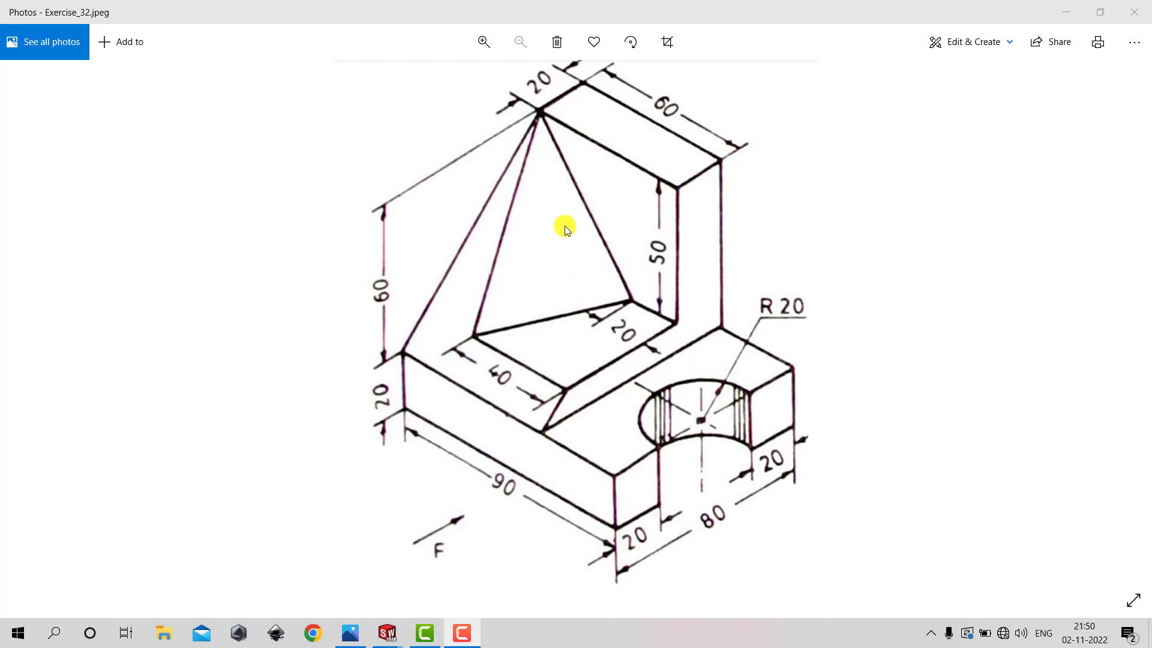
click(1068, 13)
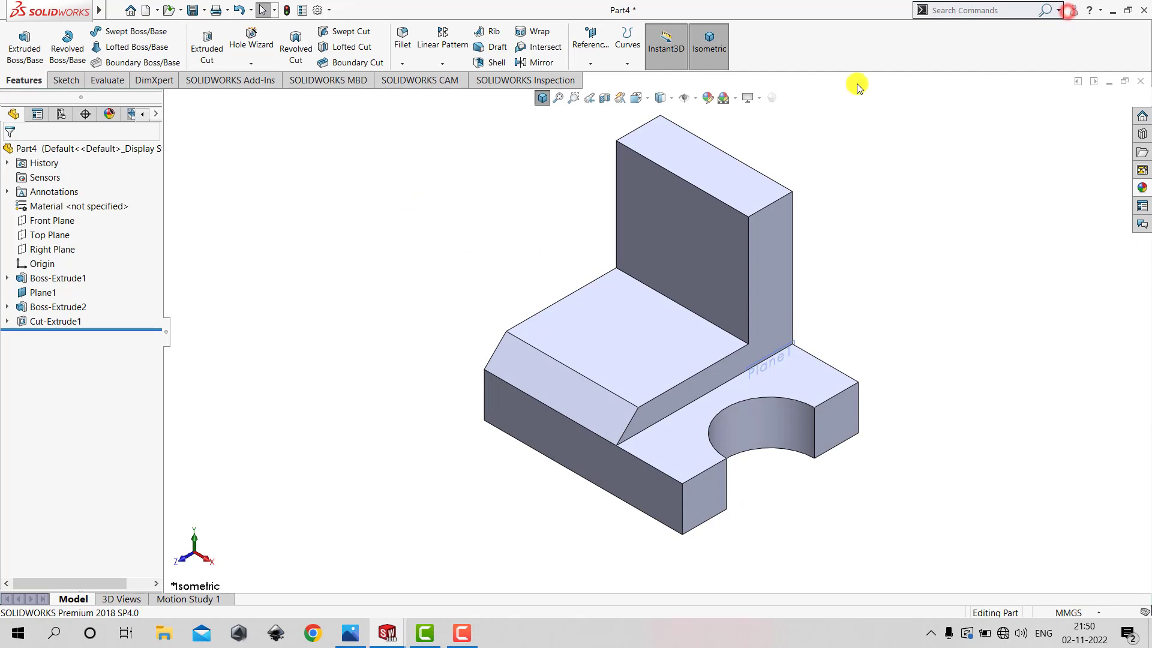
click(66, 81)
click(19, 41)
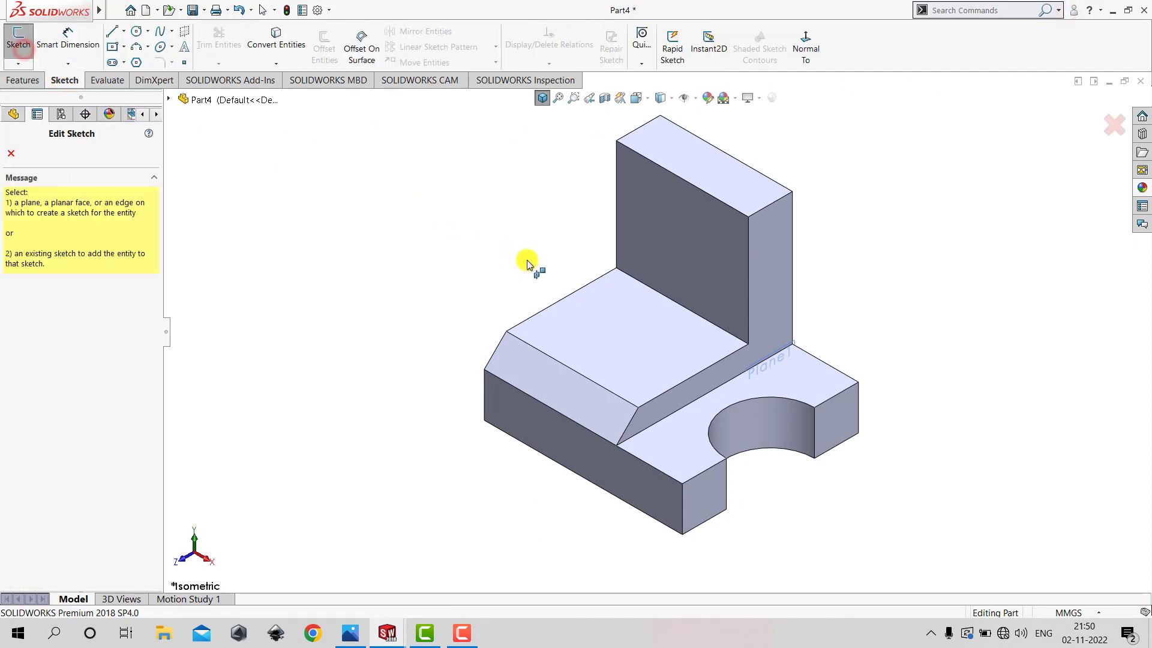
click(622, 328)
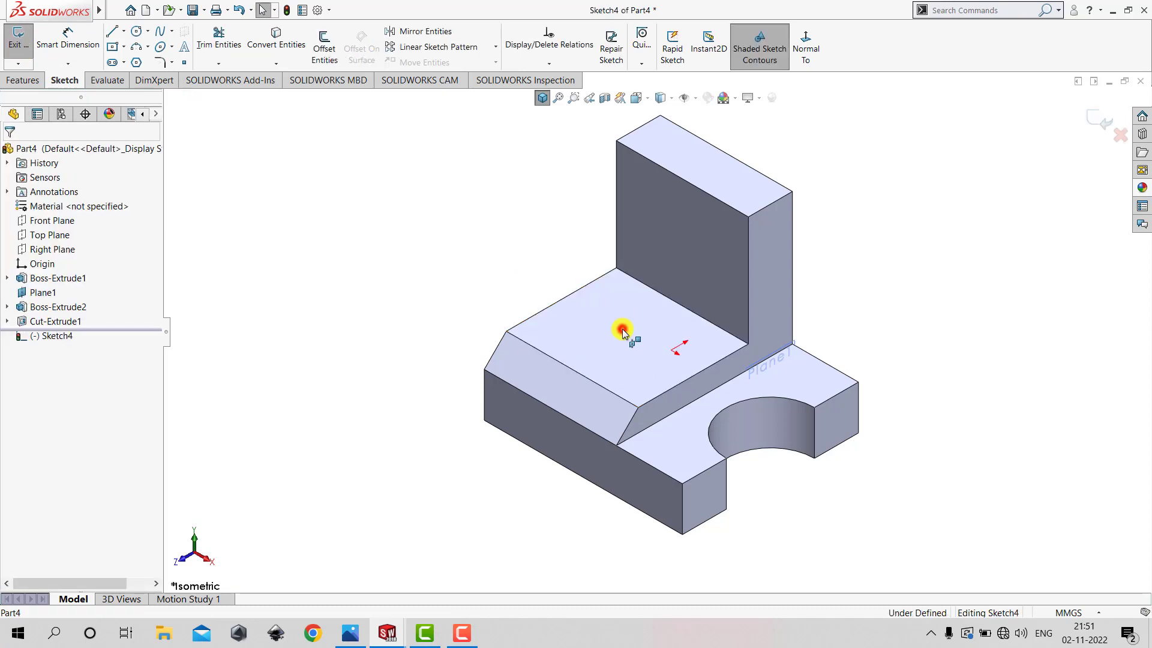
click(804, 51)
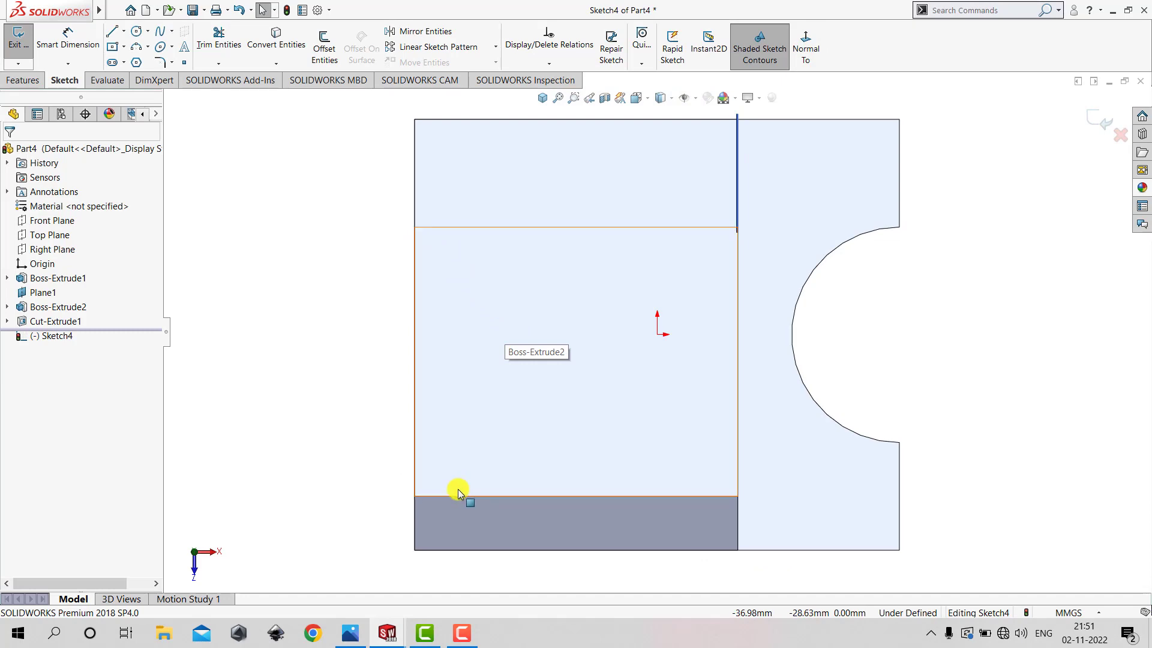
Consult the reference image and sketch a closed four-sided profile across the foot's top face, with a slanted line about 54 mm long facing the notch.
click(350, 633)
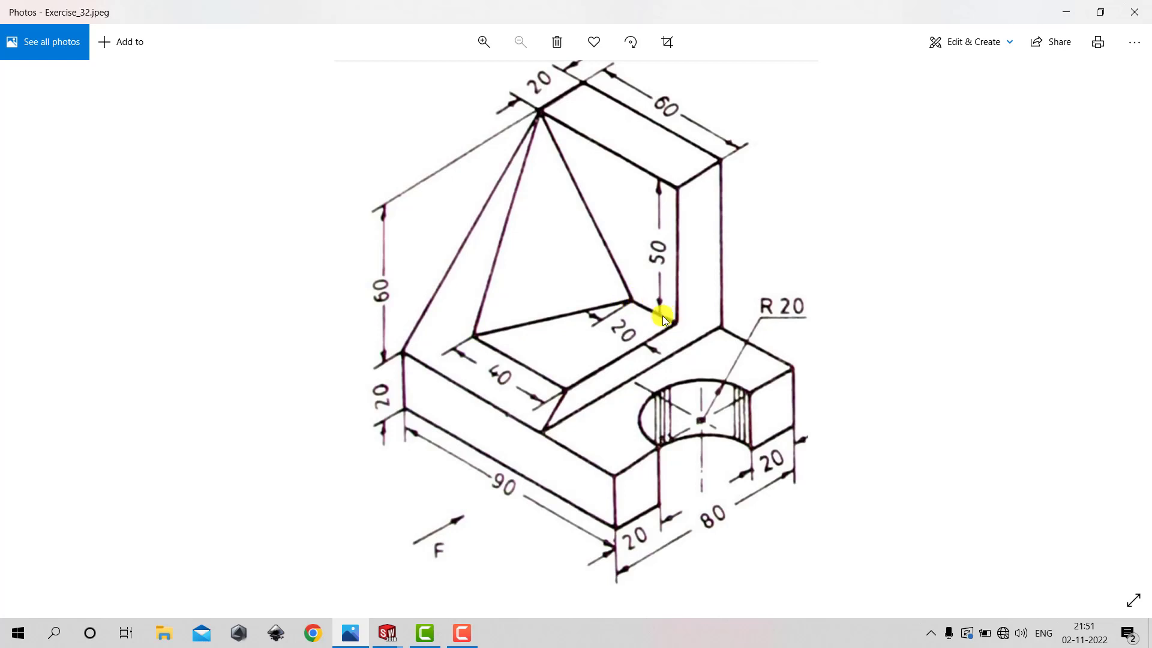
click(1066, 12)
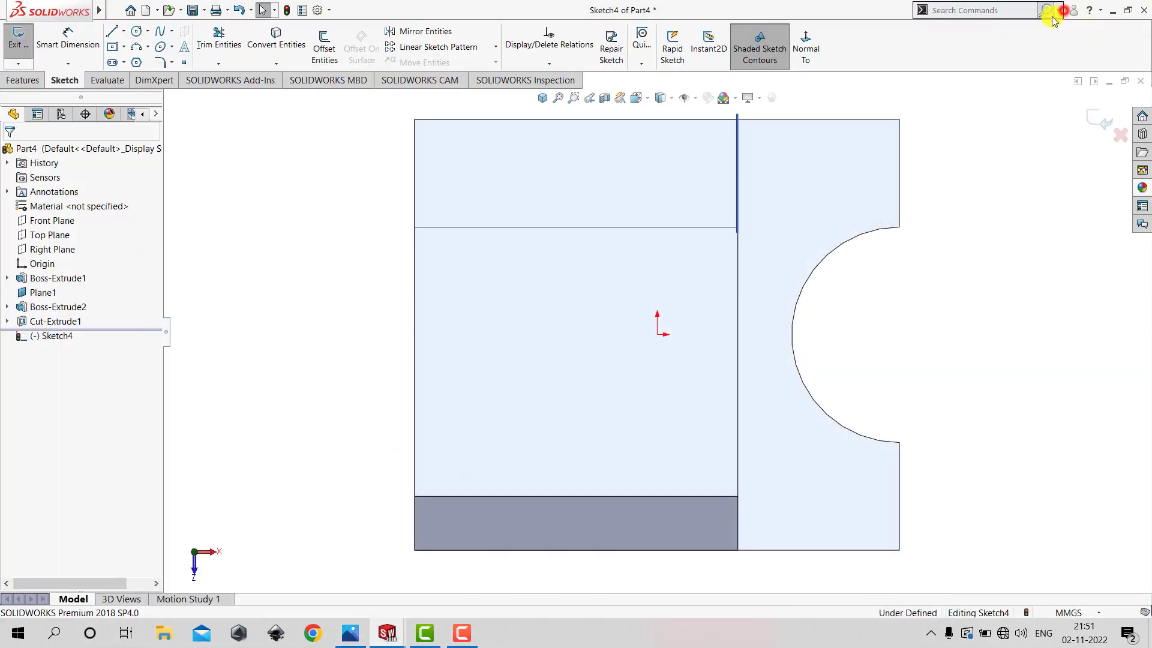
click(110, 31)
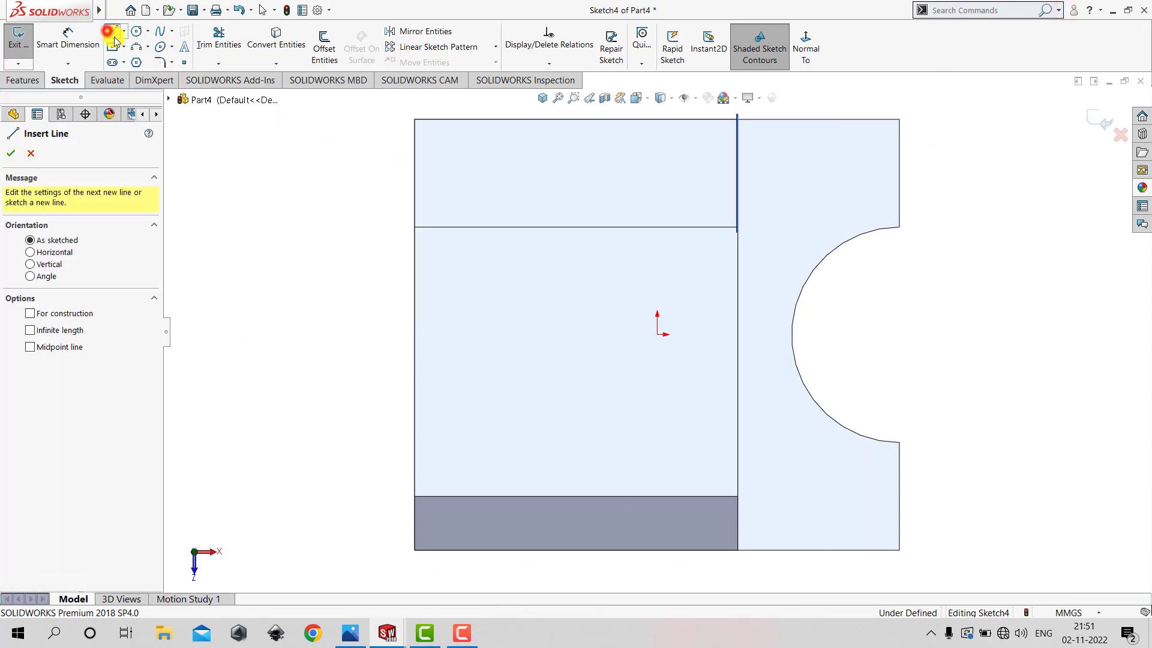
click(414, 228)
click(415, 497)
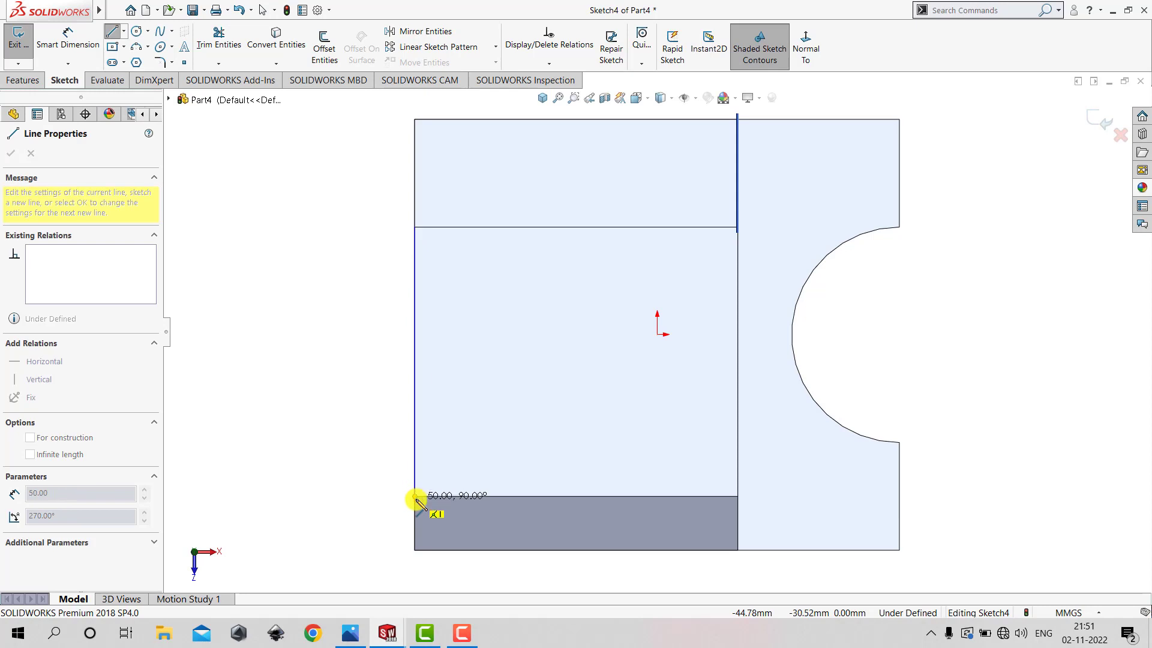
click(547, 497)
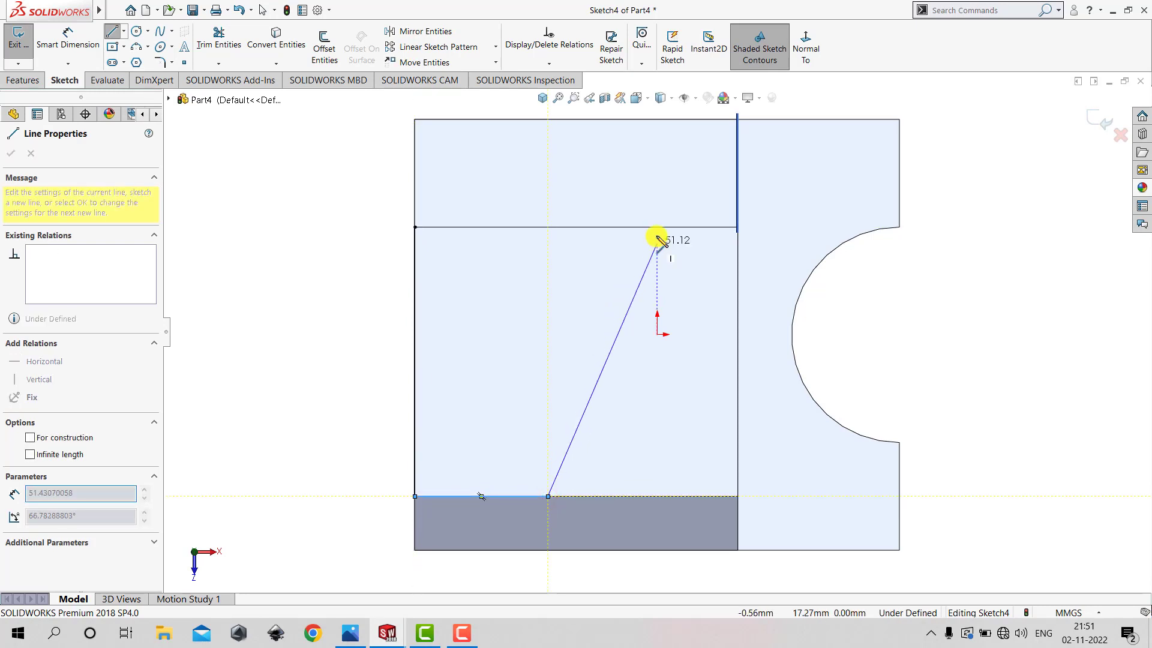
click(662, 227)
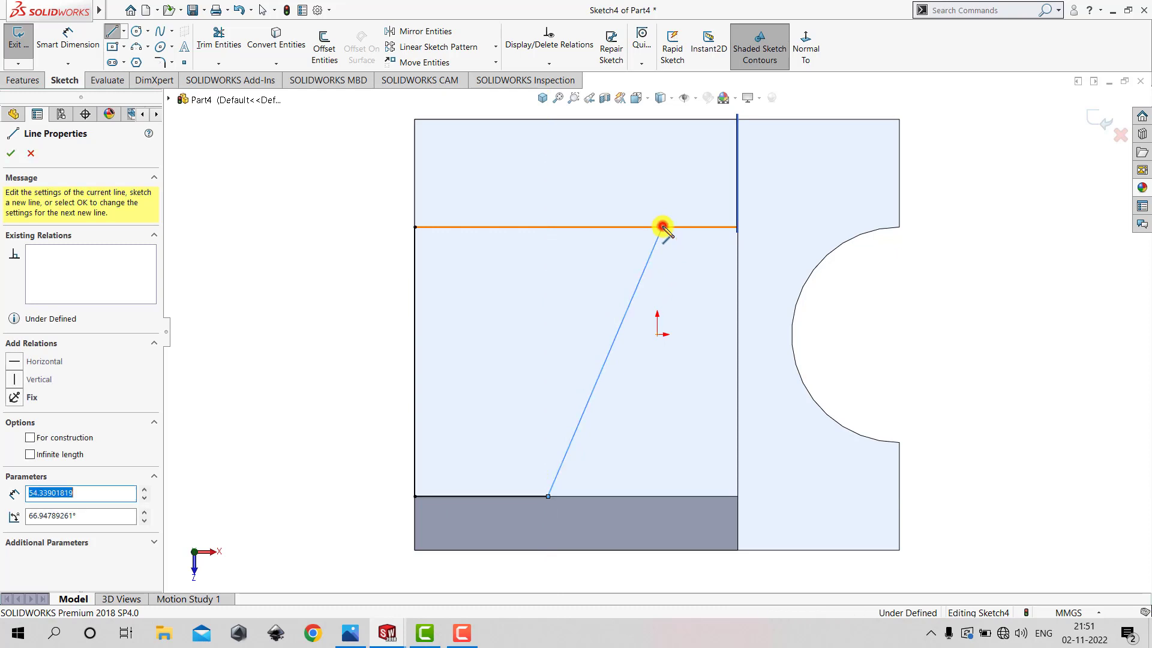
click(415, 228)
key(Escape)
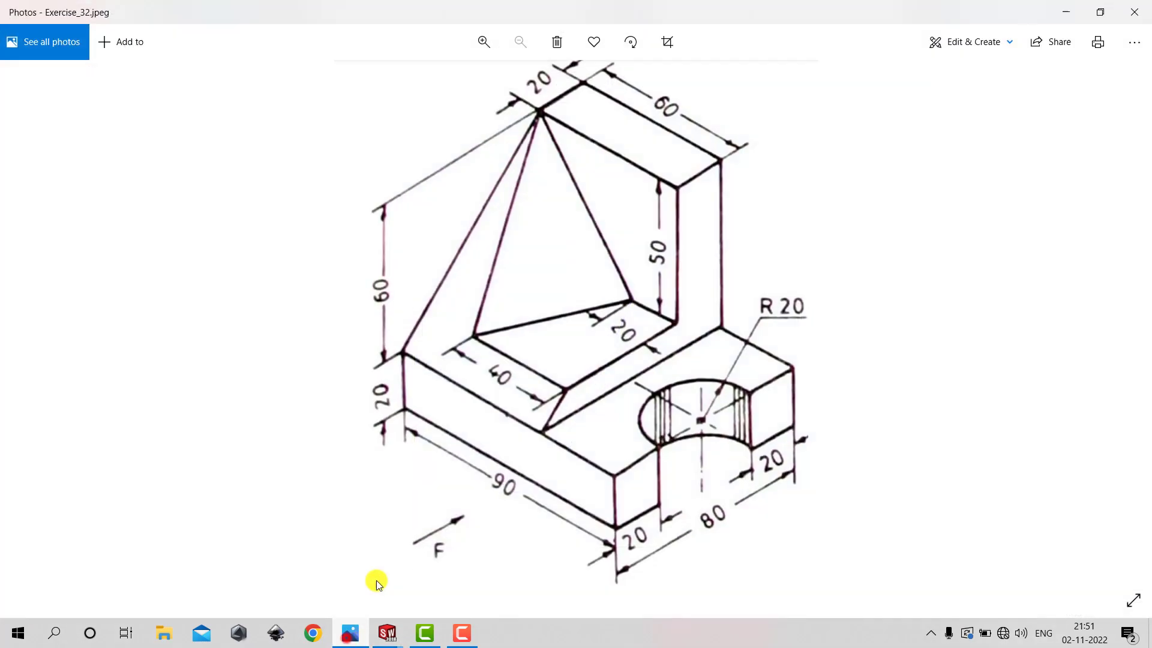
Consult the reference image and dimension the slanted line's end at the upright 20 mm from the raised foot's edge facing the notch.
click(350, 633)
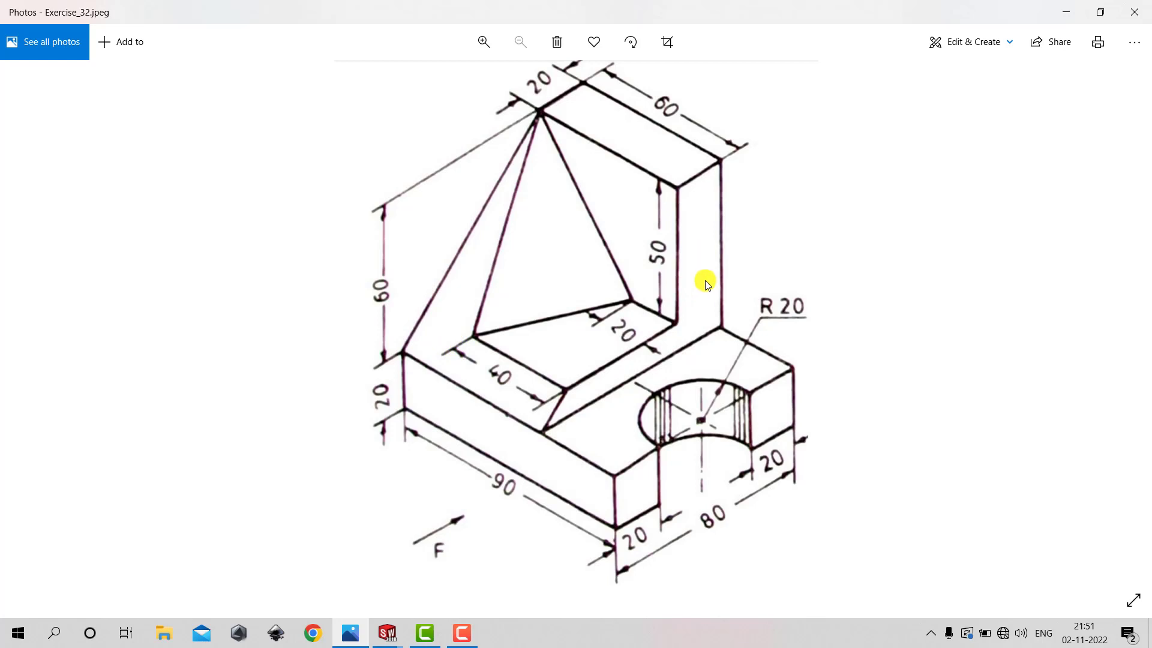
click(1067, 12)
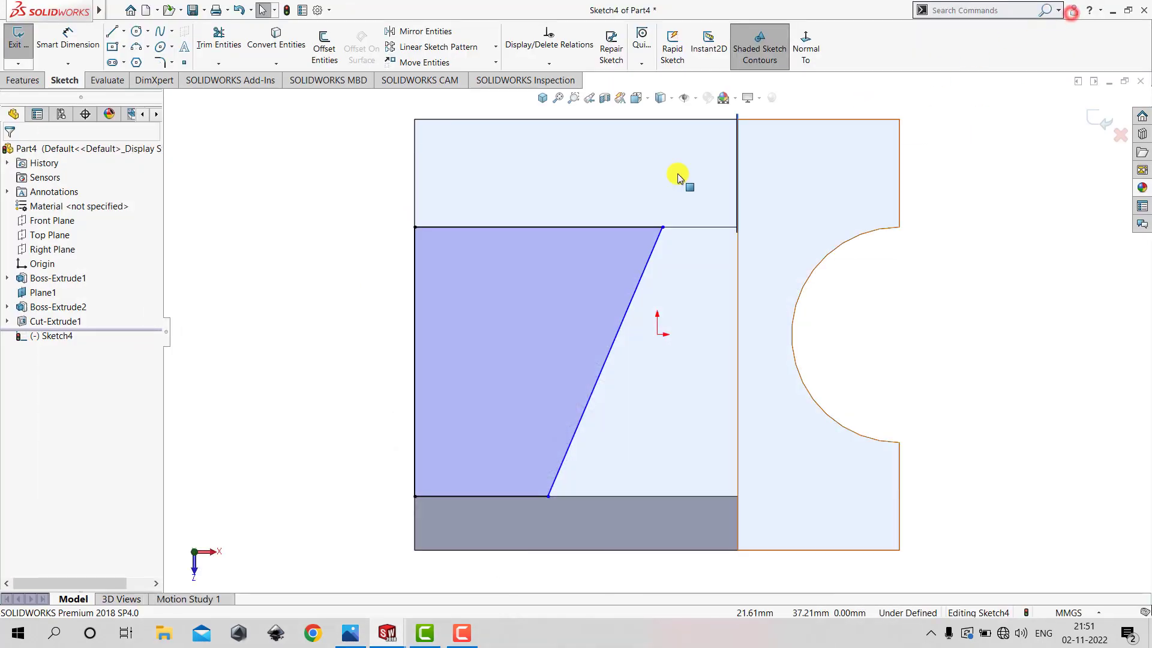
click(73, 40)
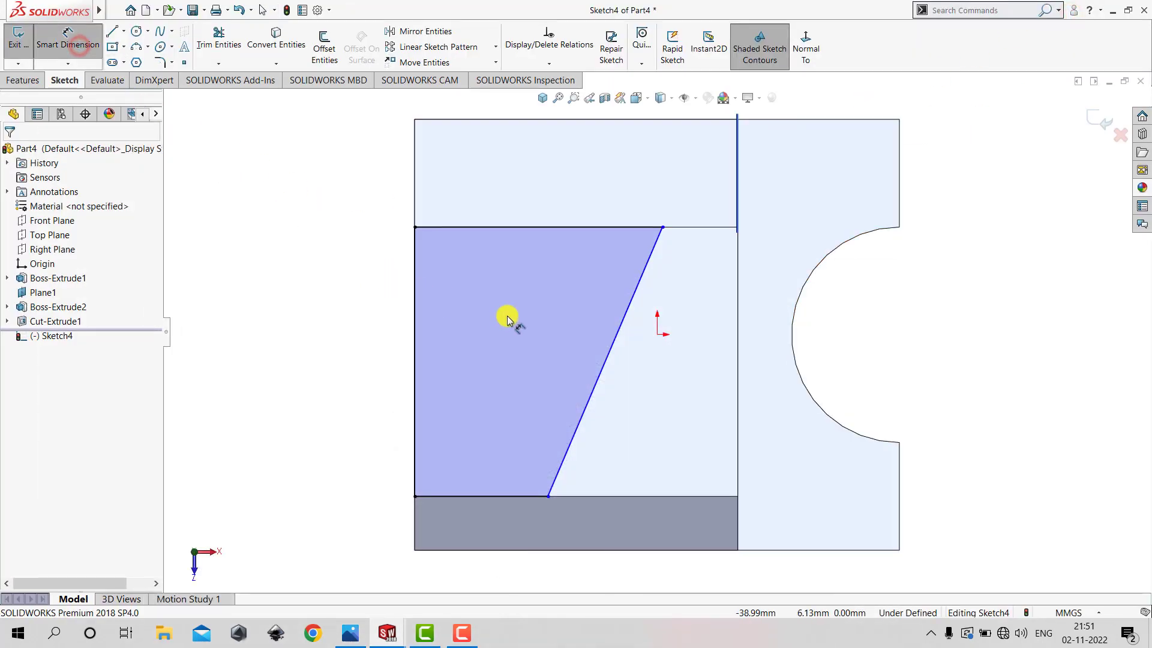
click(662, 227)
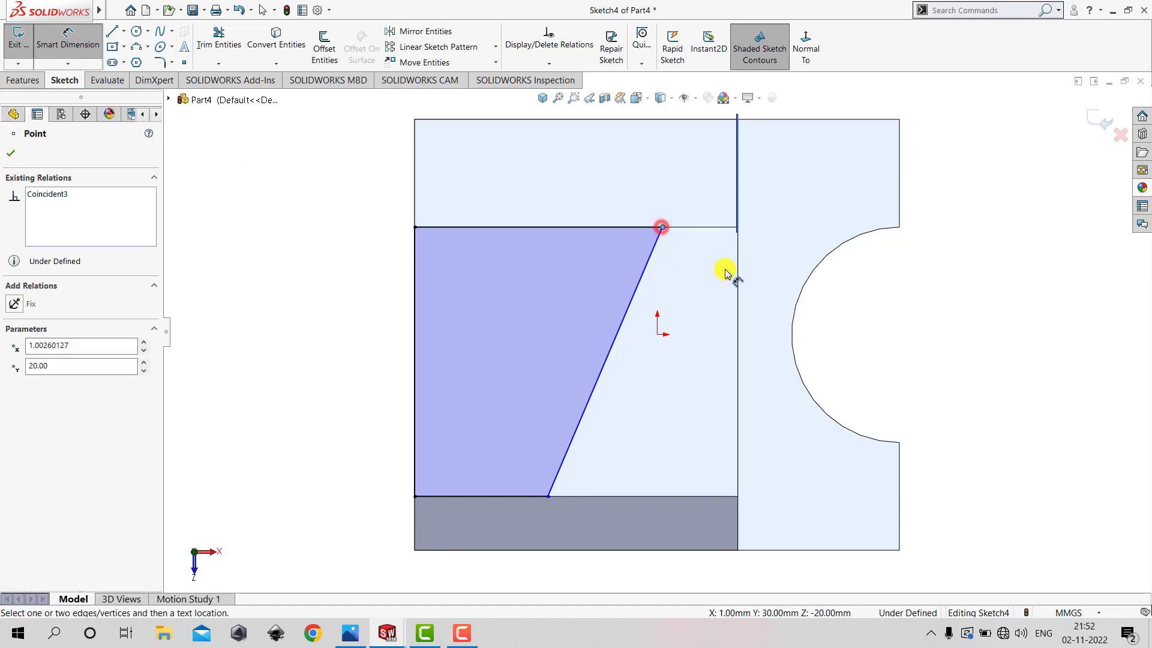
click(738, 264)
click(695, 256)
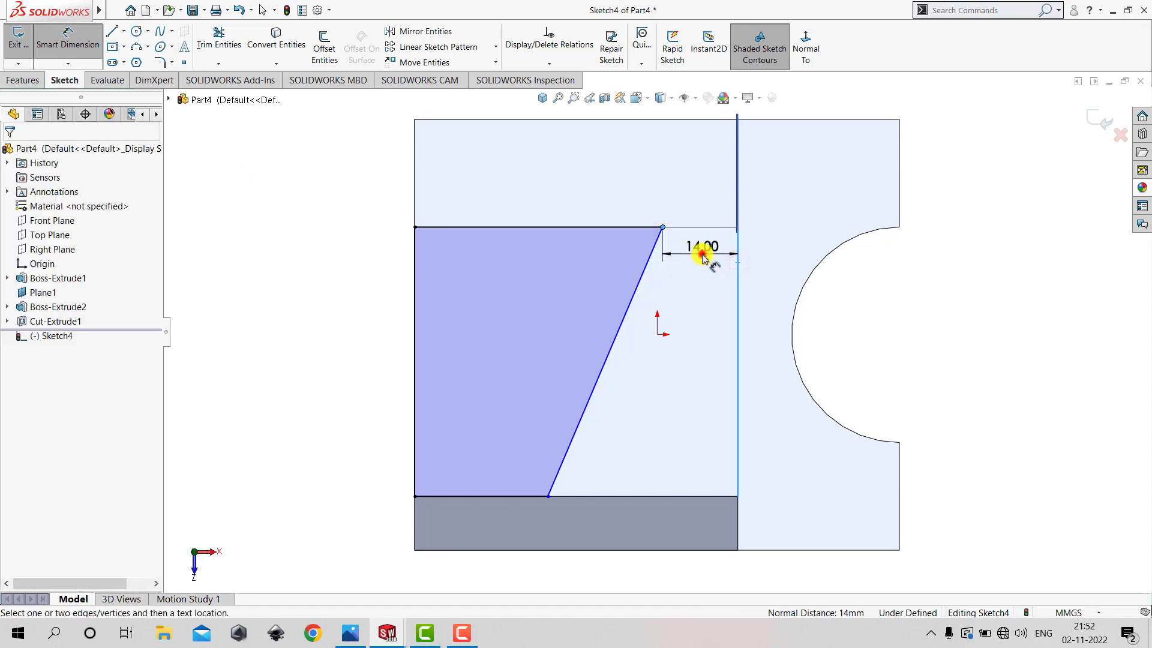
text(20)
key(Return)
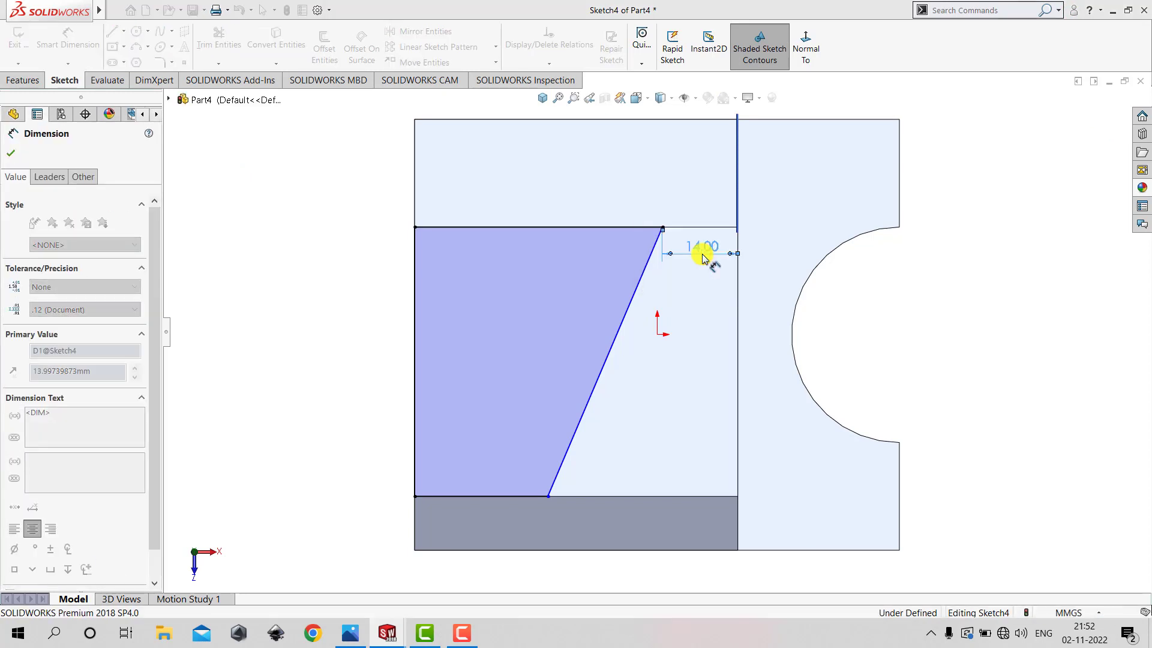
Dimension the profile's short line along the sloped edge to 20 mm and exit the sketch.
click(516, 503)
click(483, 567)
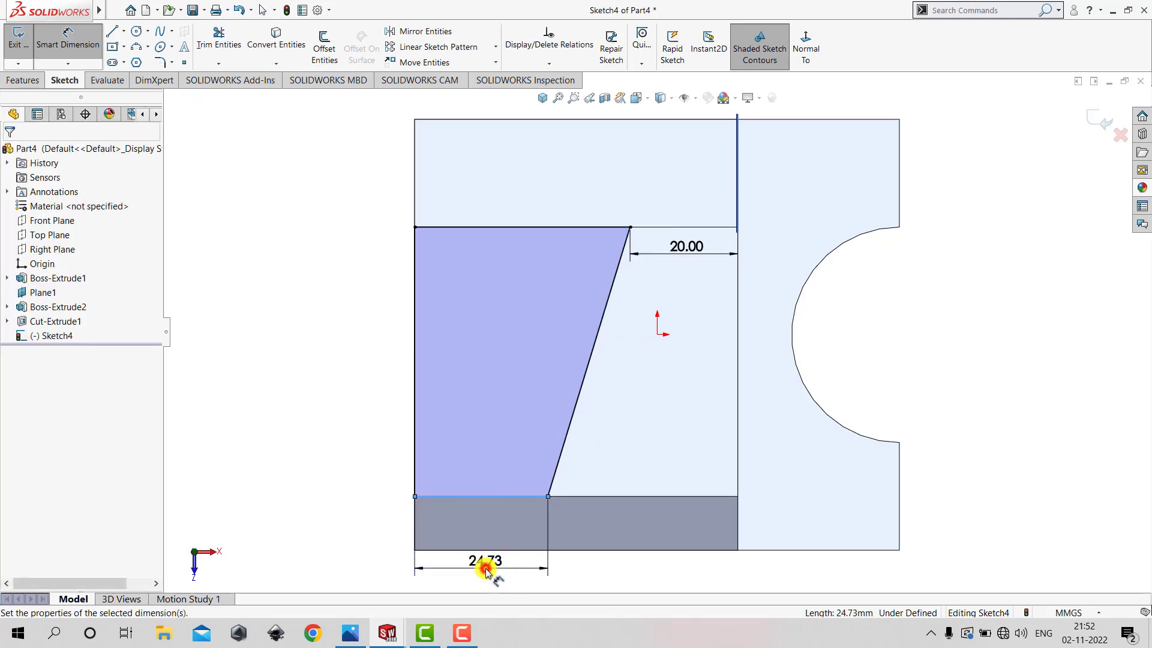
text(20)
key(Return)
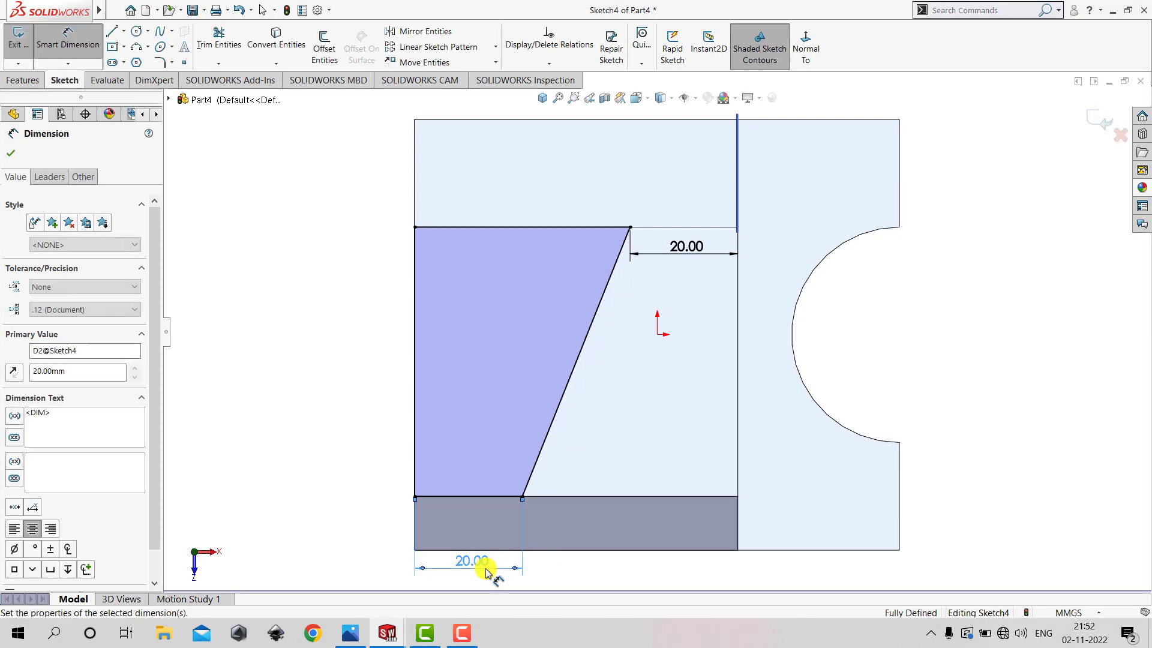
click(317, 450)
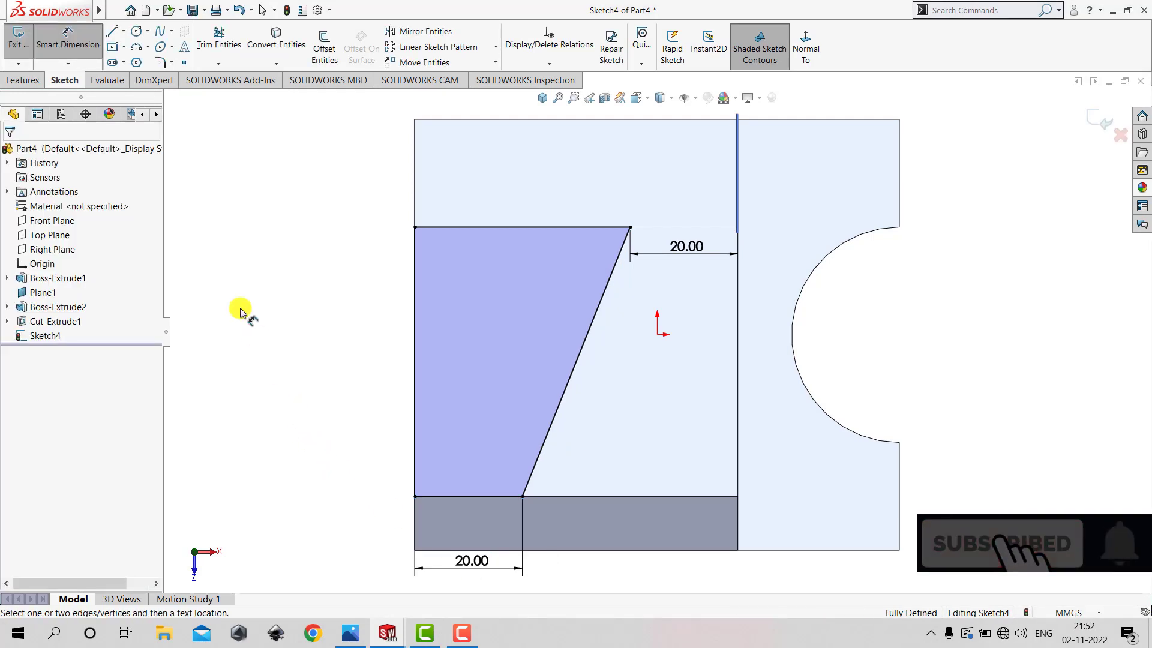
click(67, 41)
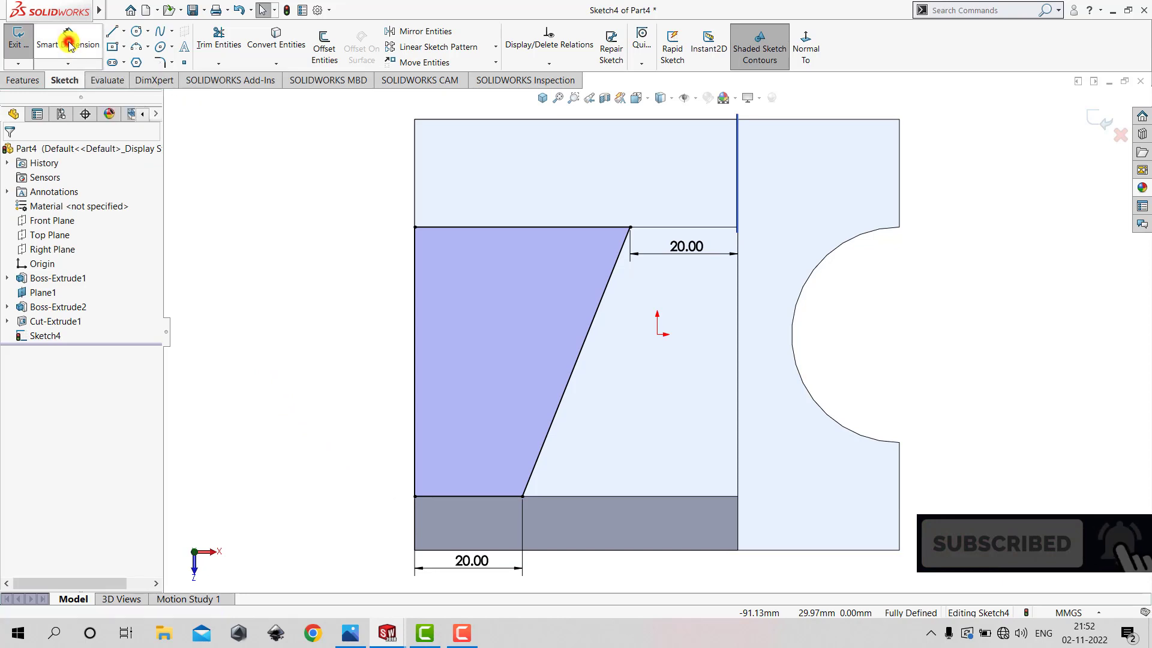
click(28, 45)
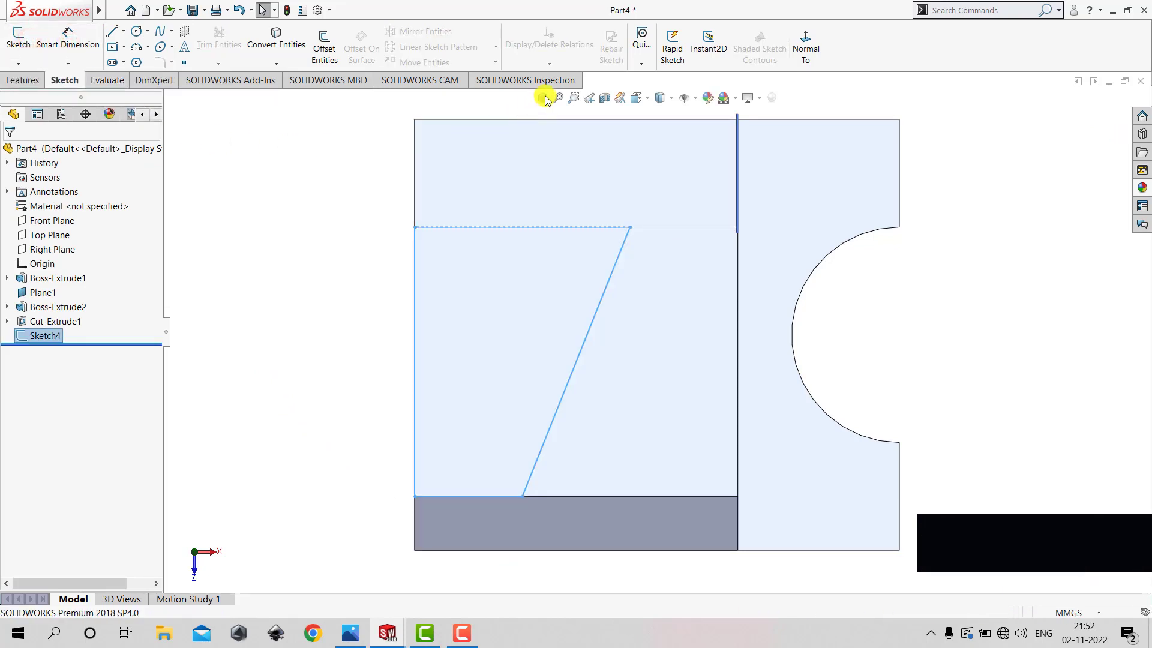
click(544, 97)
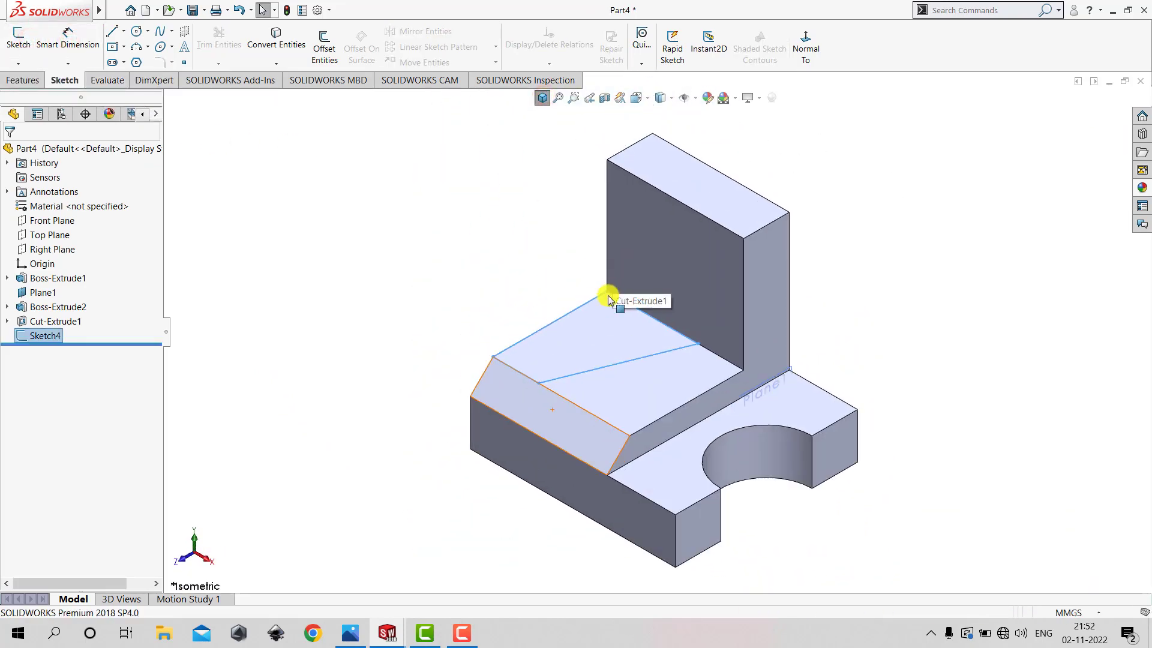
click(559, 250)
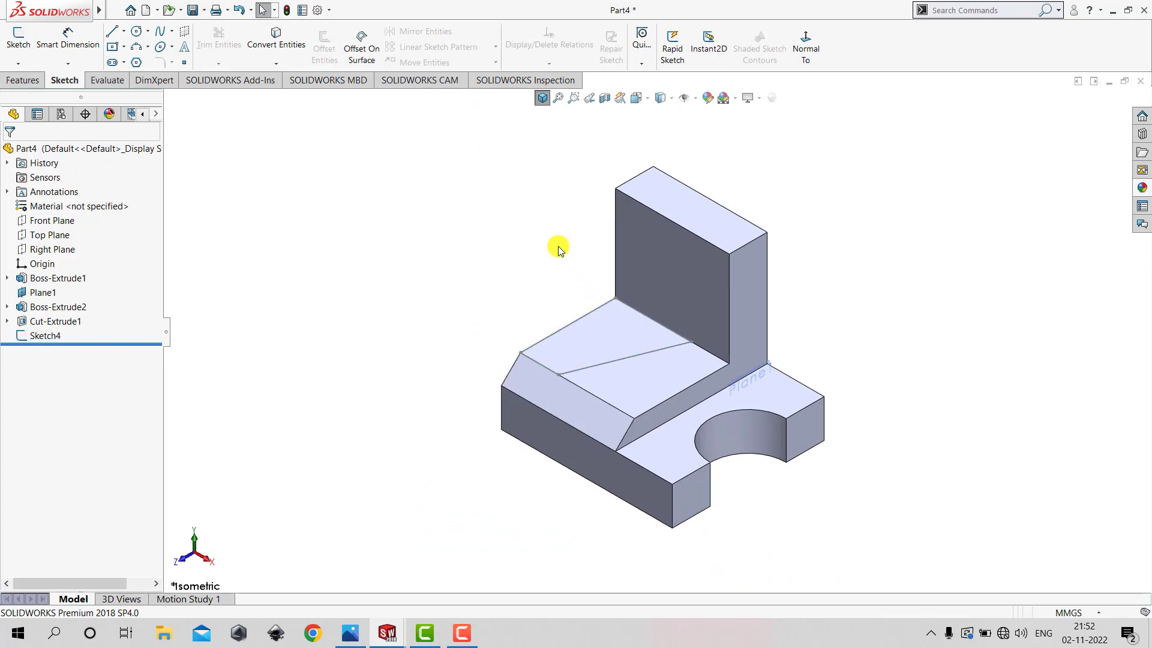
Start a sketch on the upright's inner face and place a point on its upper corner above the profile.
click(184, 63)
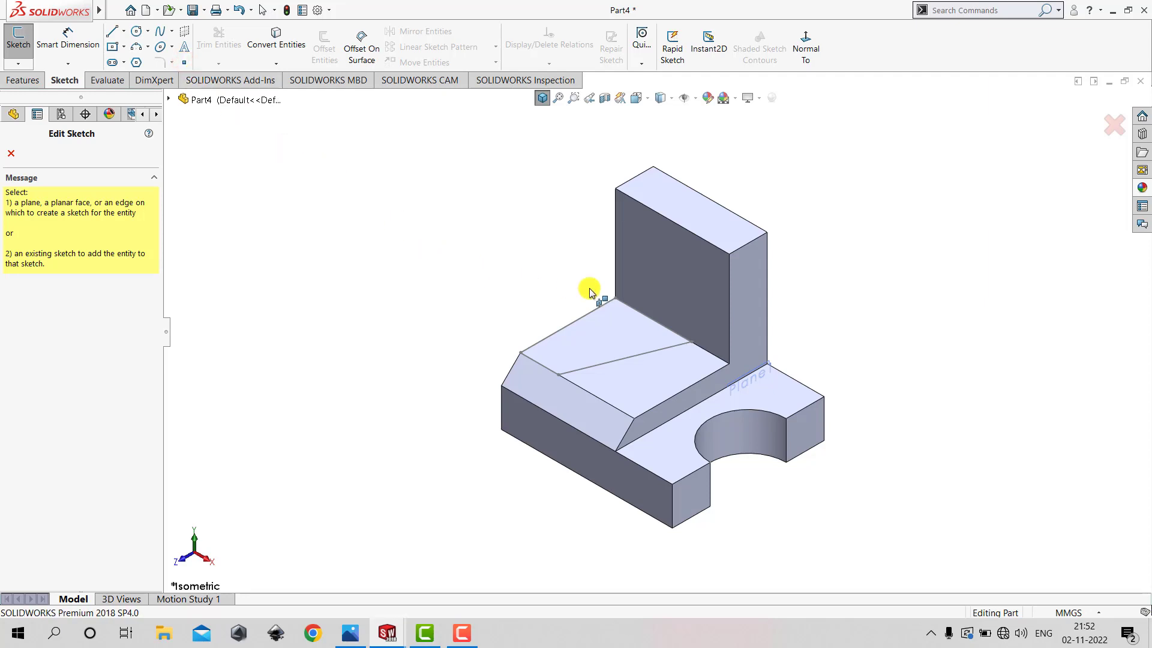
click(651, 264)
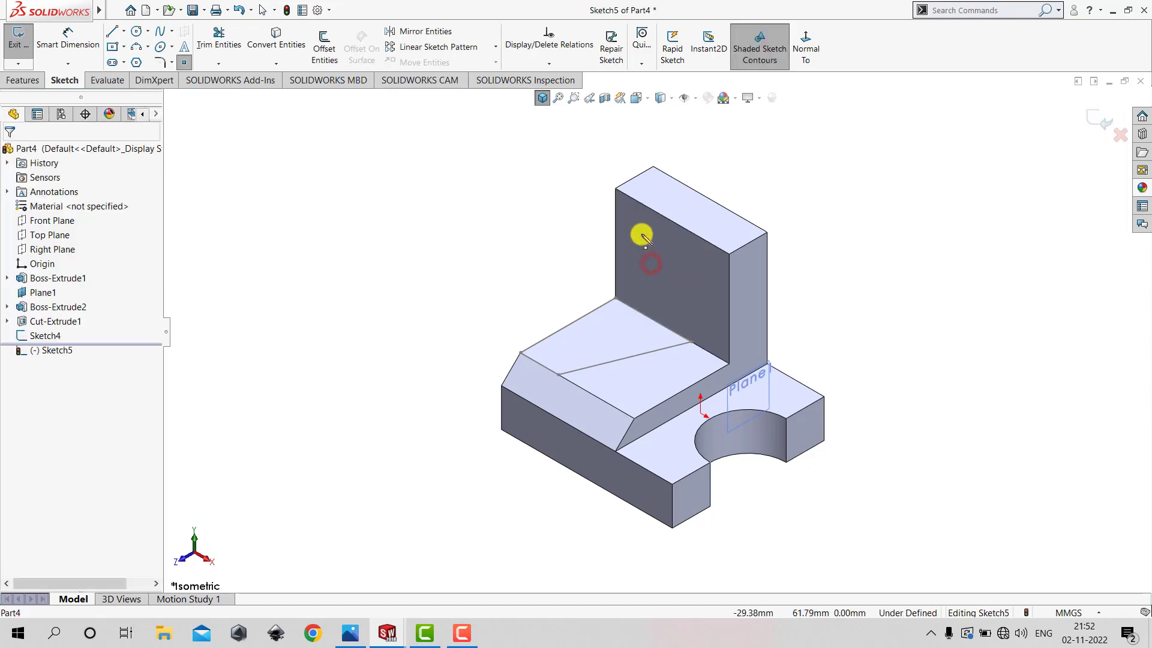
click(616, 191)
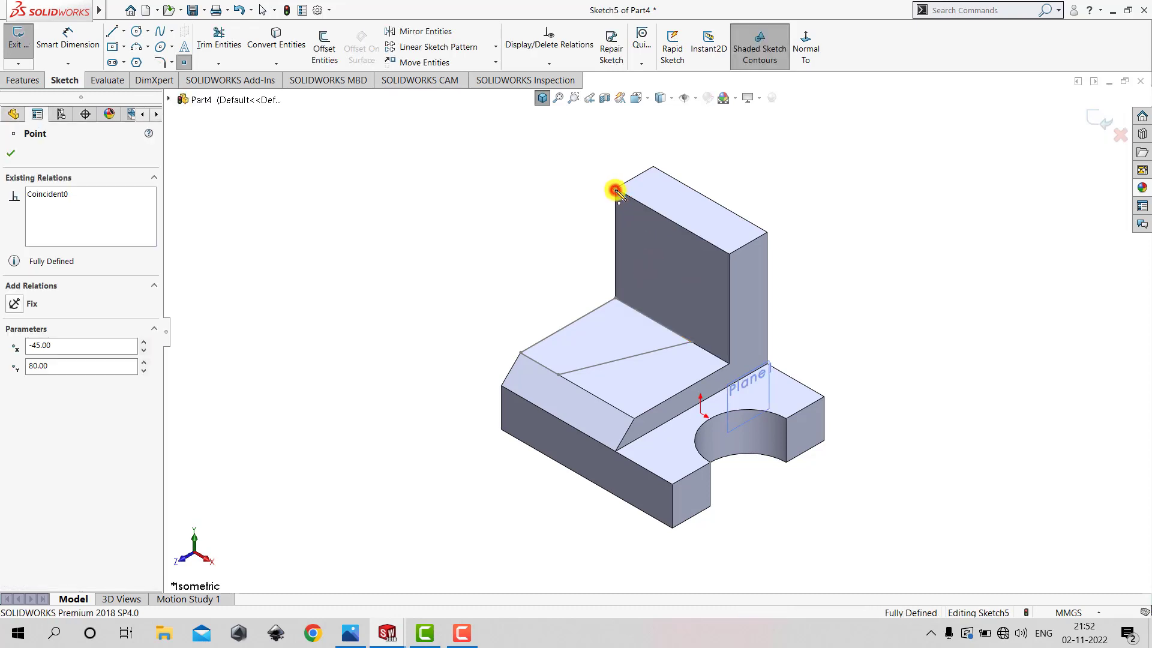
click(11, 153)
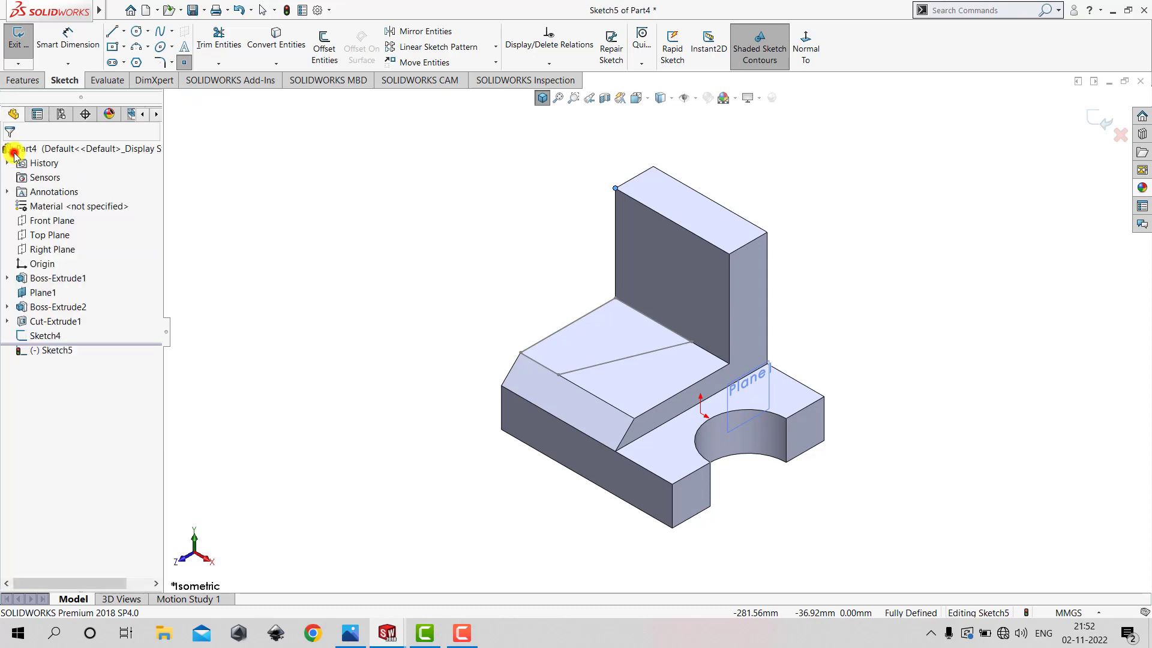
click(324, 327)
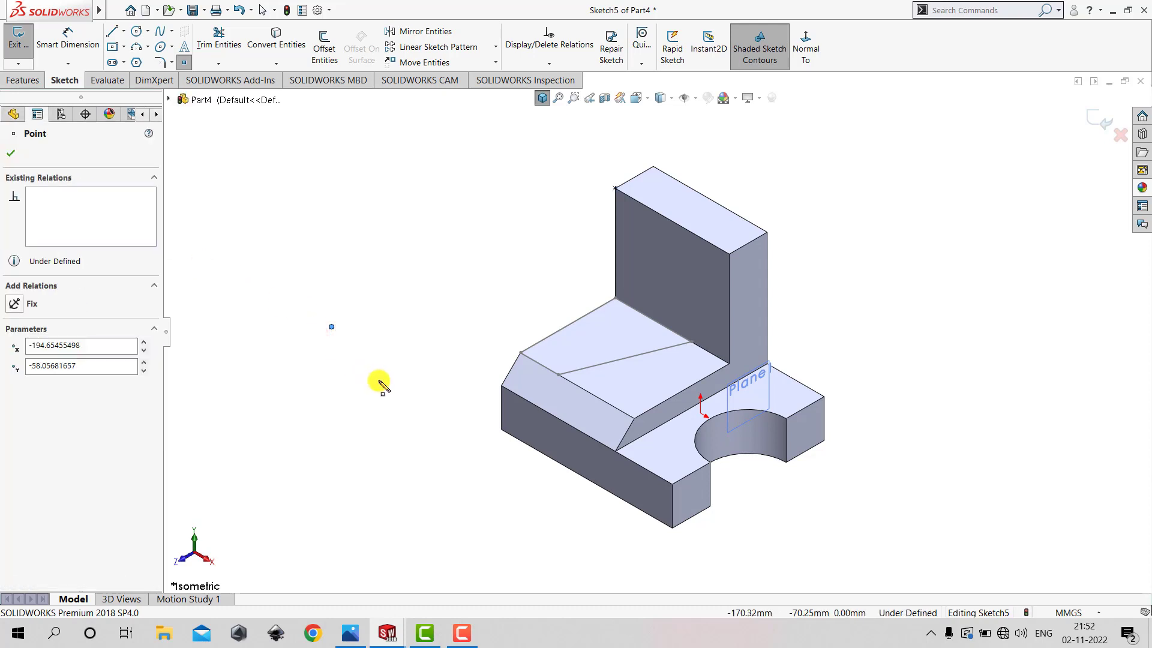
click(331, 327)
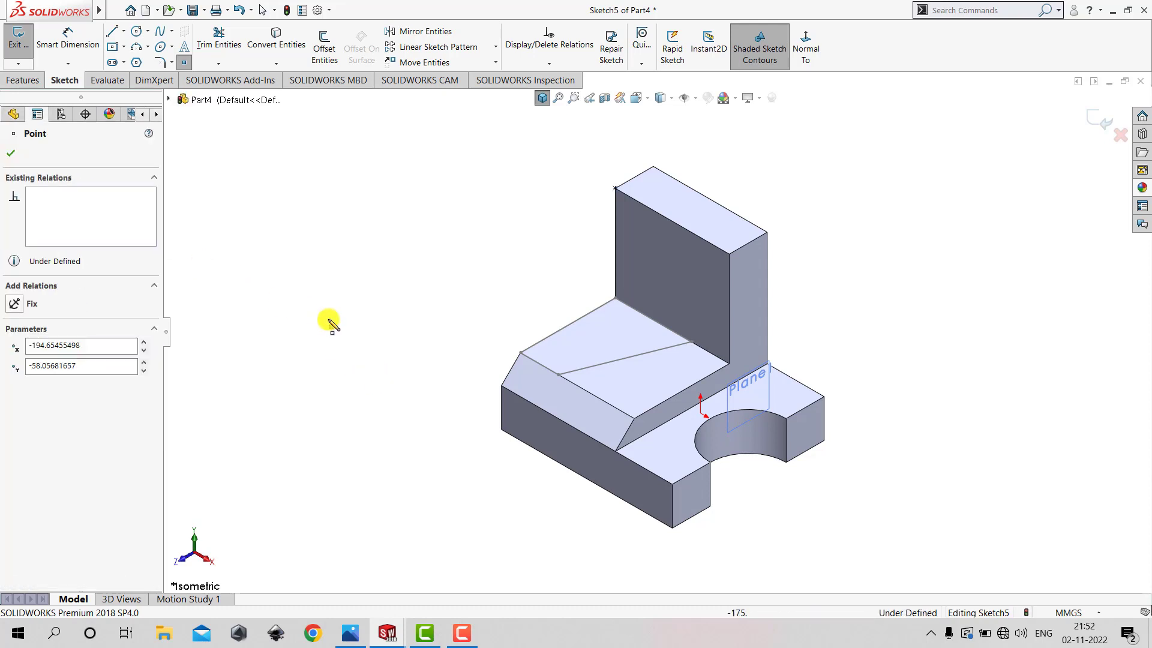
click(10, 153)
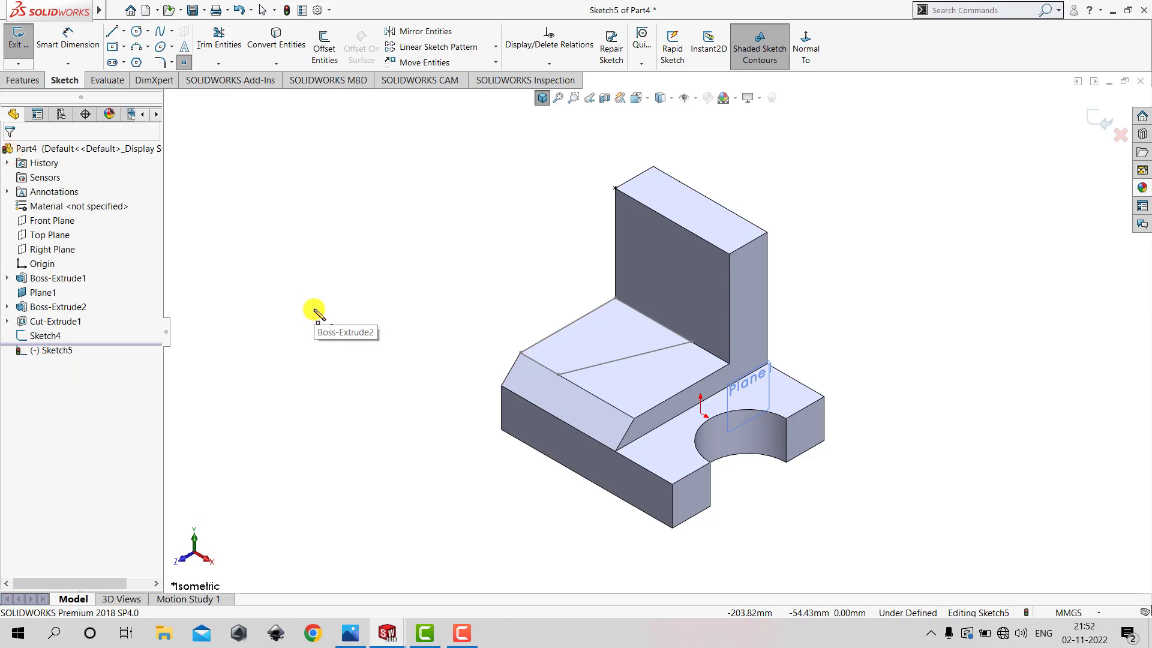
key(Escape)
drag(310, 298, 348, 353)
key(Delete)
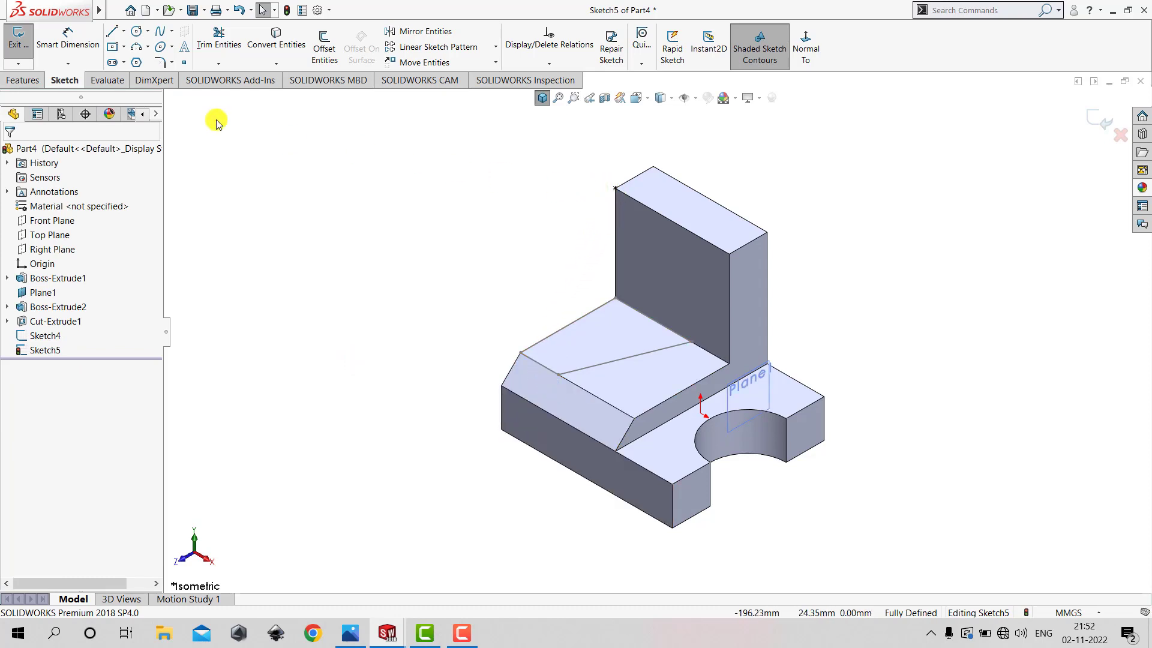
Exit the sketch and create a lofted boss from the foot's four-sided profile to the point on the upright's upper corner.
click(21, 46)
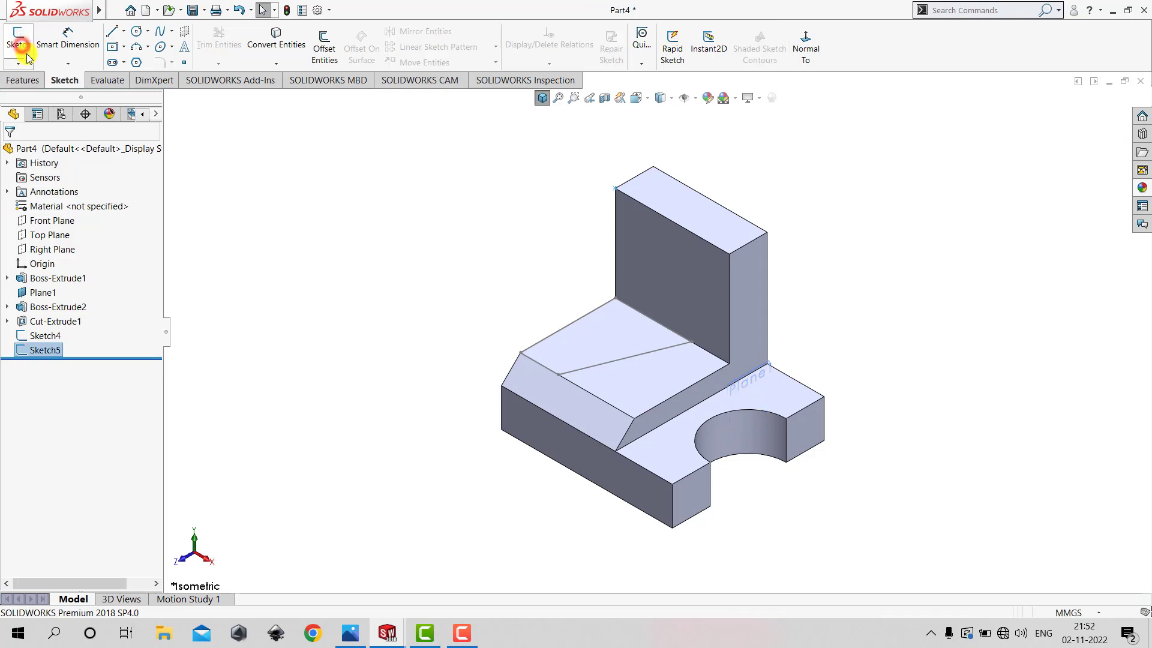
click(30, 82)
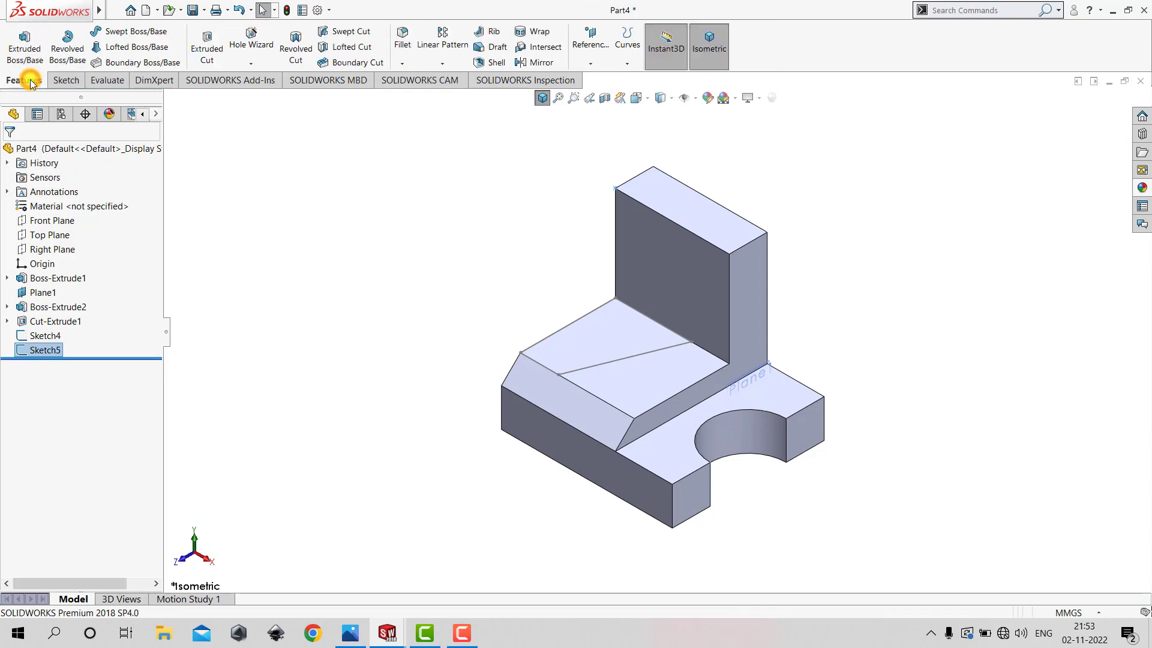
click(121, 51)
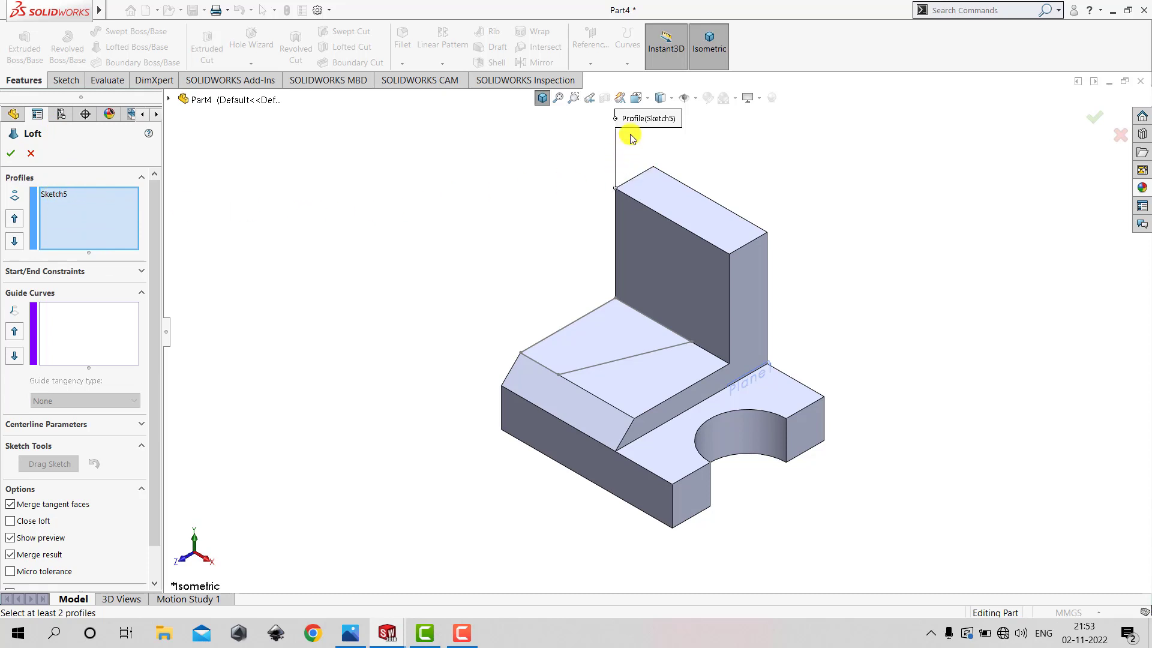
right_click(66, 200)
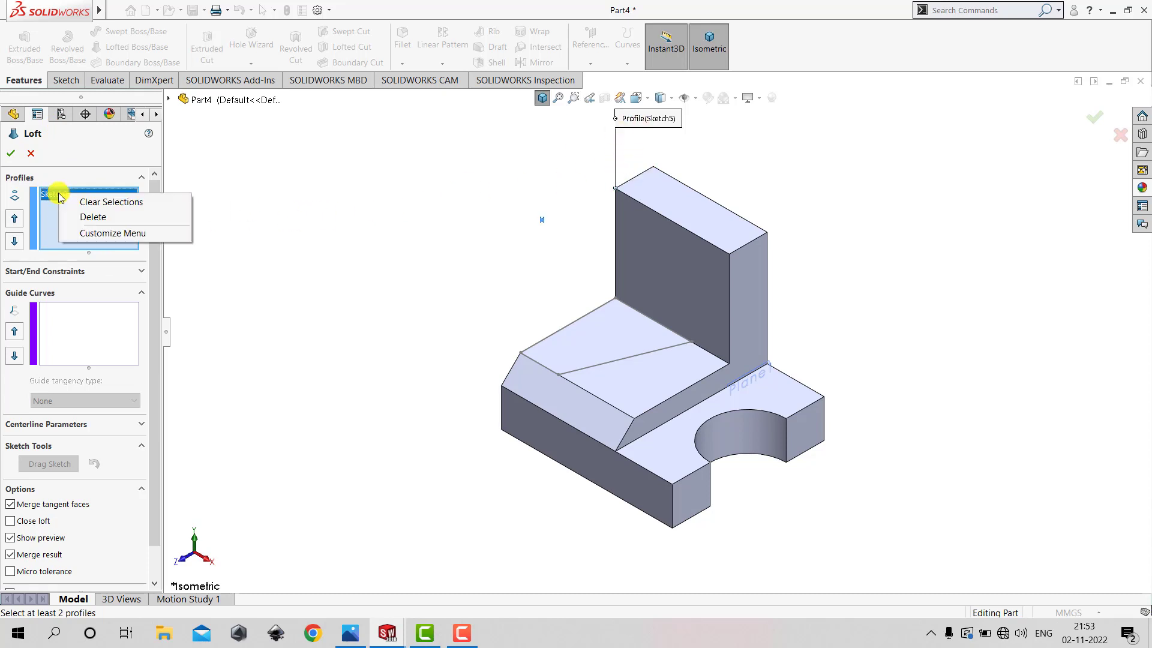
click(86, 217)
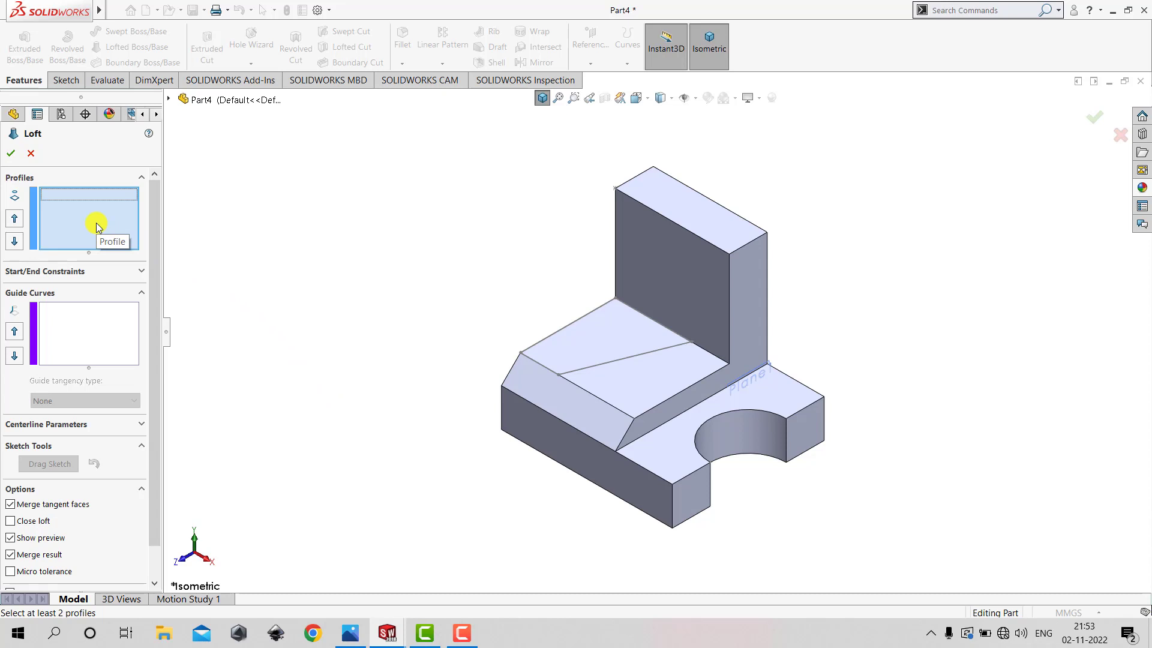
click(538, 366)
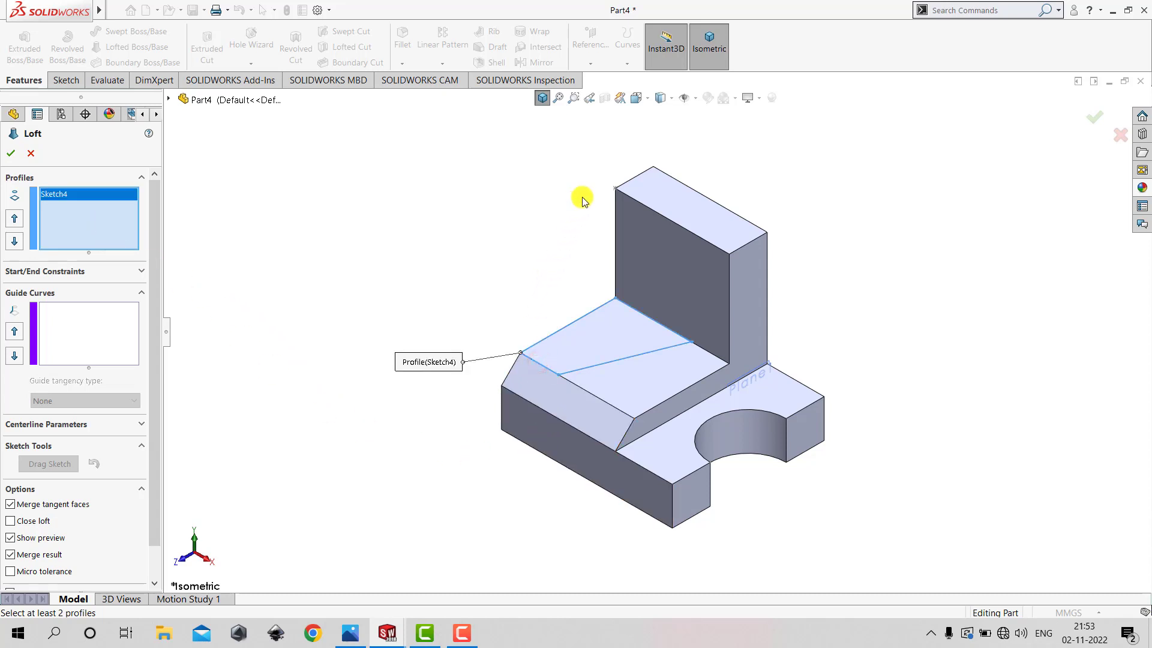
click(615, 188)
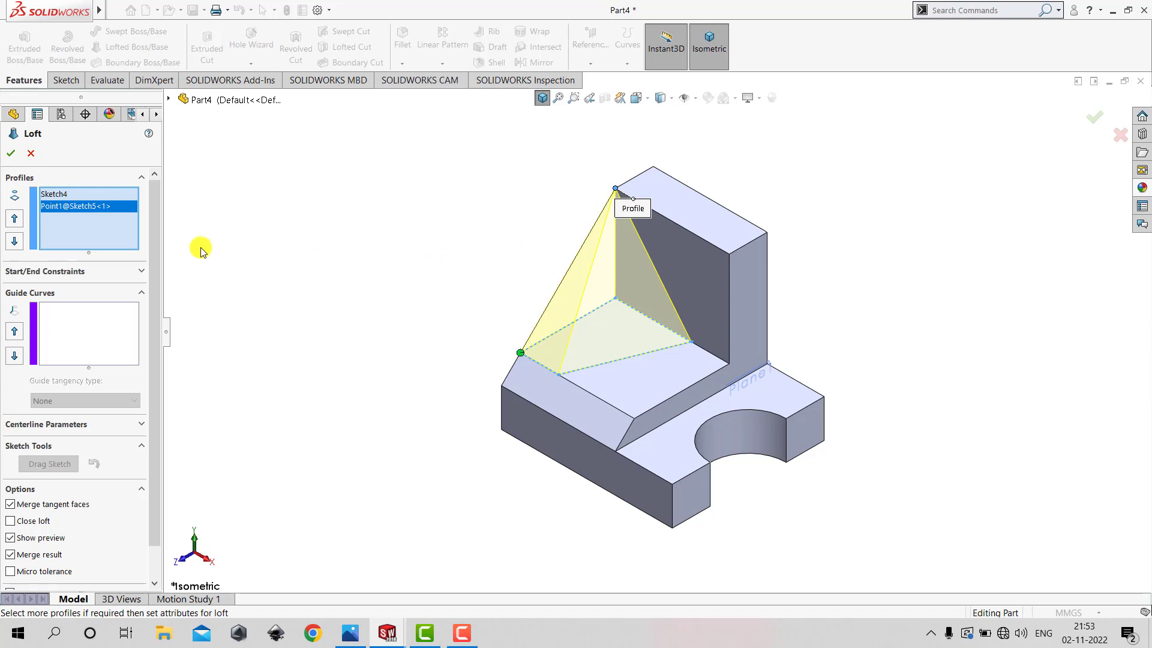
click(10, 155)
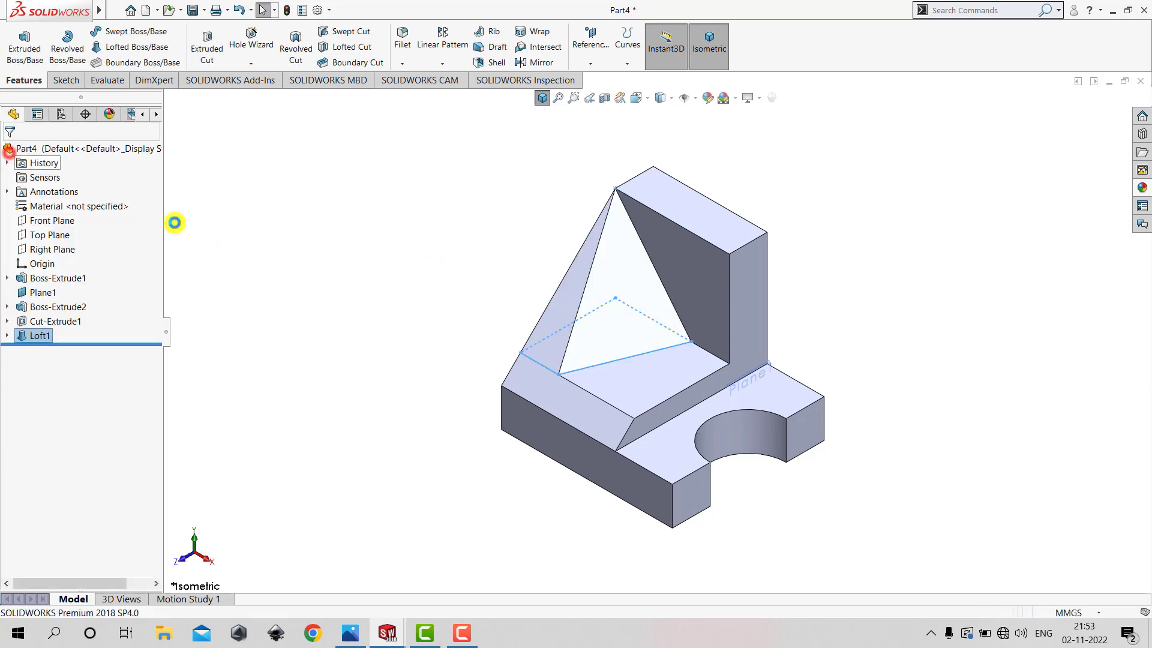
Hide the reference plane Plane1 and clear the selection.
click(542, 99)
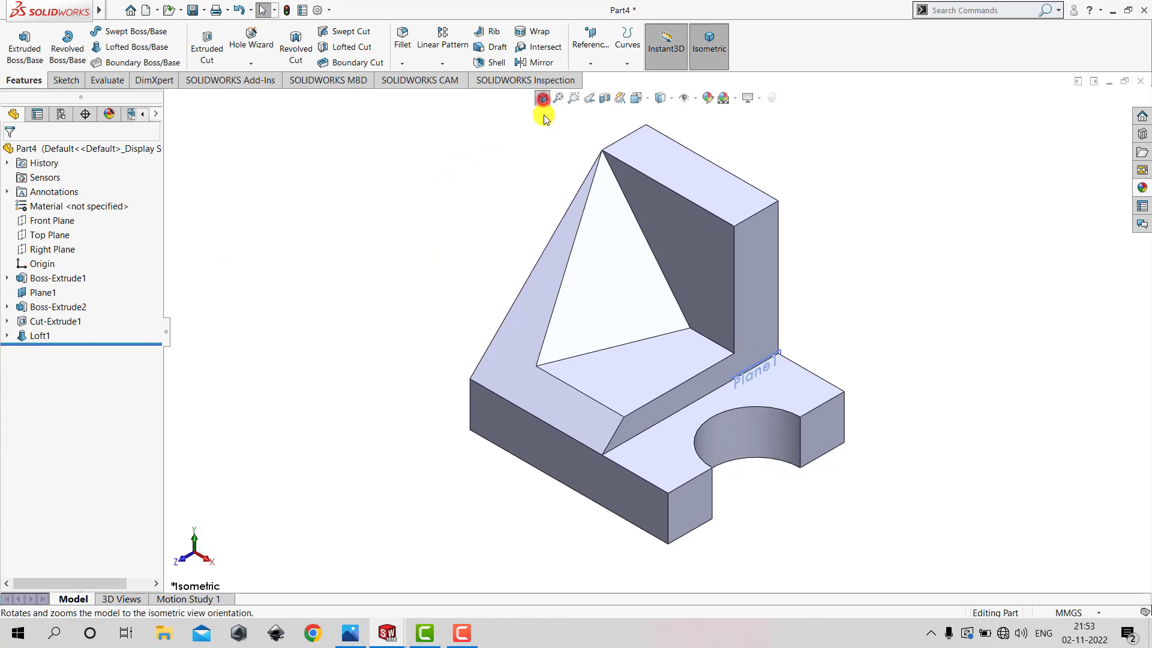
right_click(782, 353)
click(827, 332)
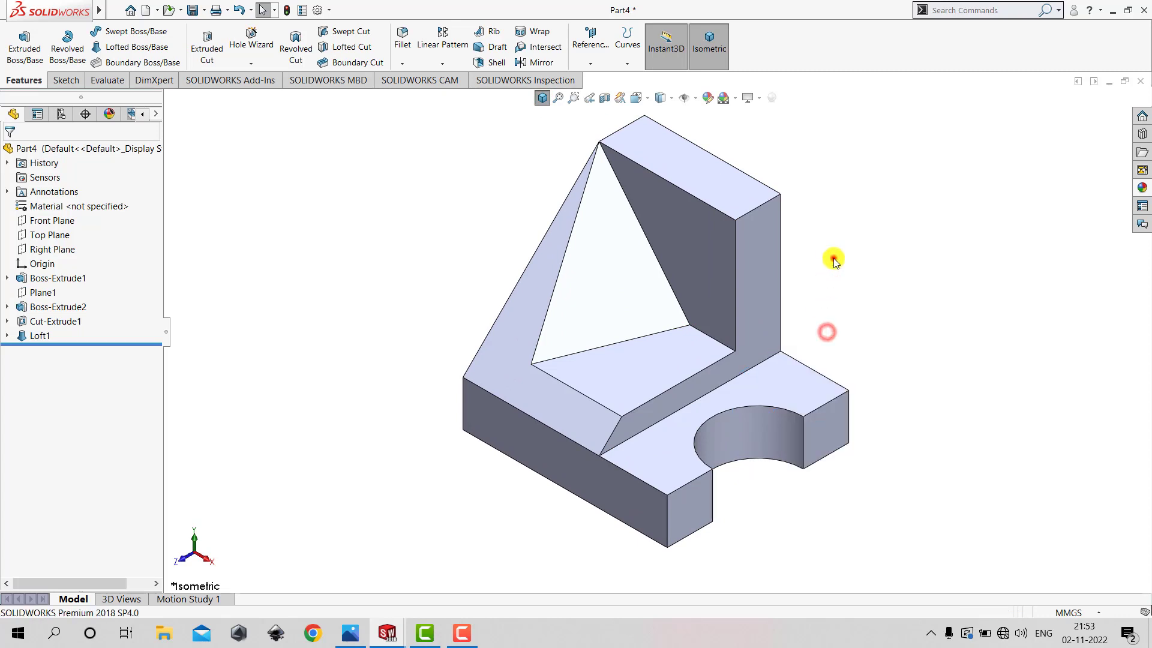
click(834, 260)
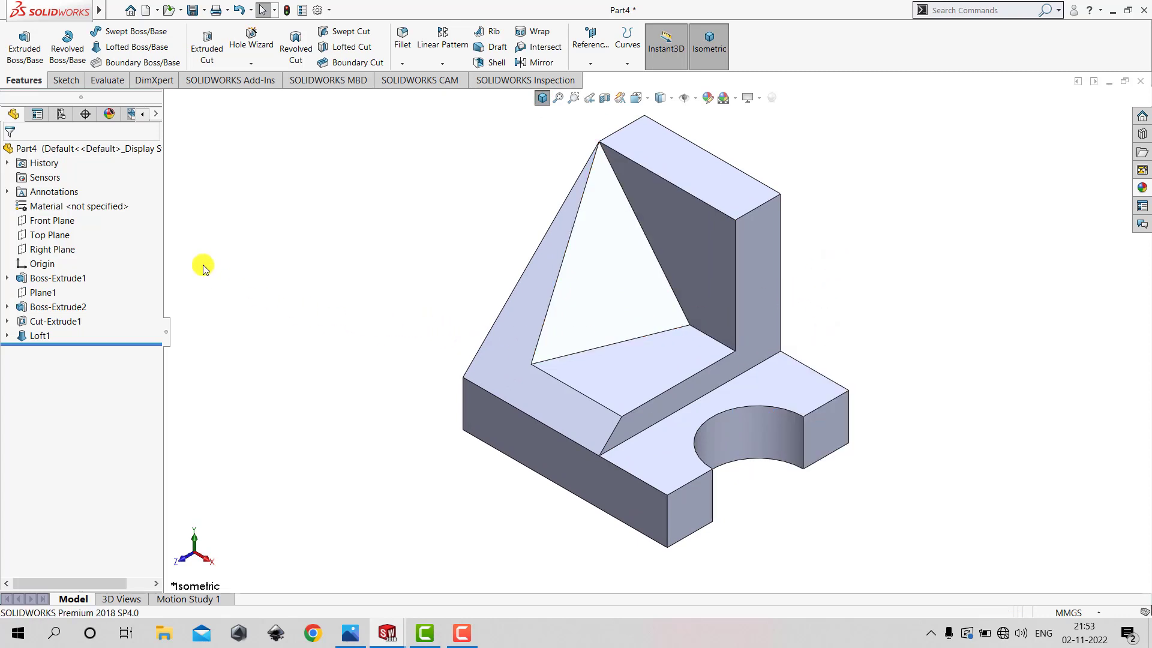
Apply a medium violet-blue colour from the standard swatches to the whole part.
click(80, 152)
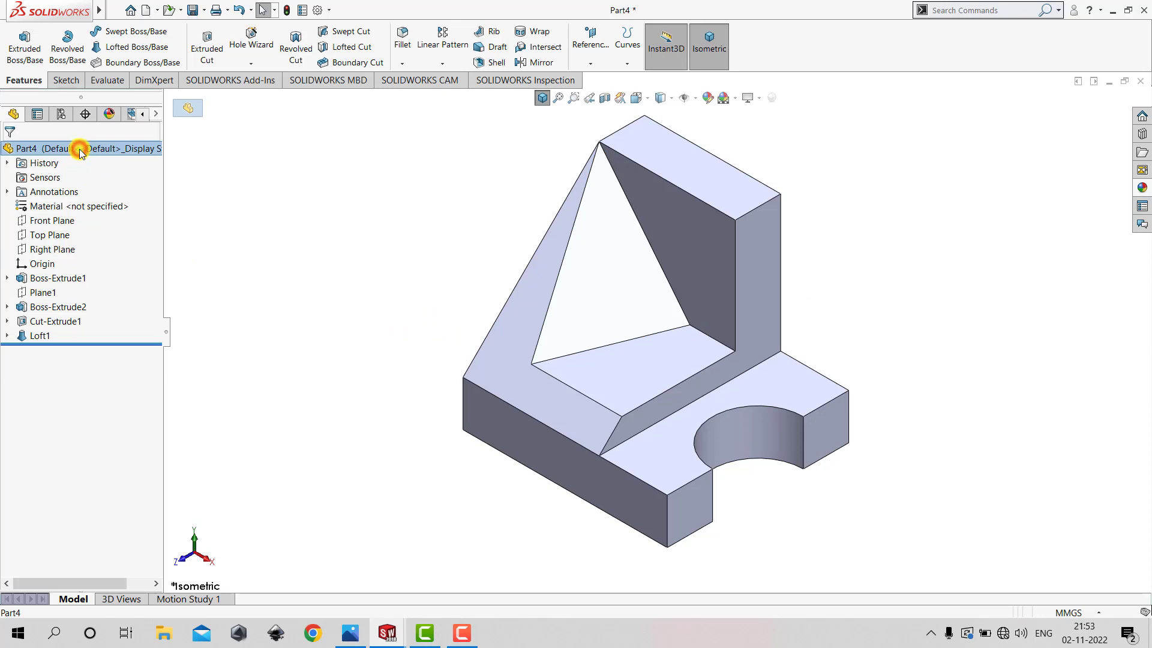
right_click(79, 152)
click(121, 132)
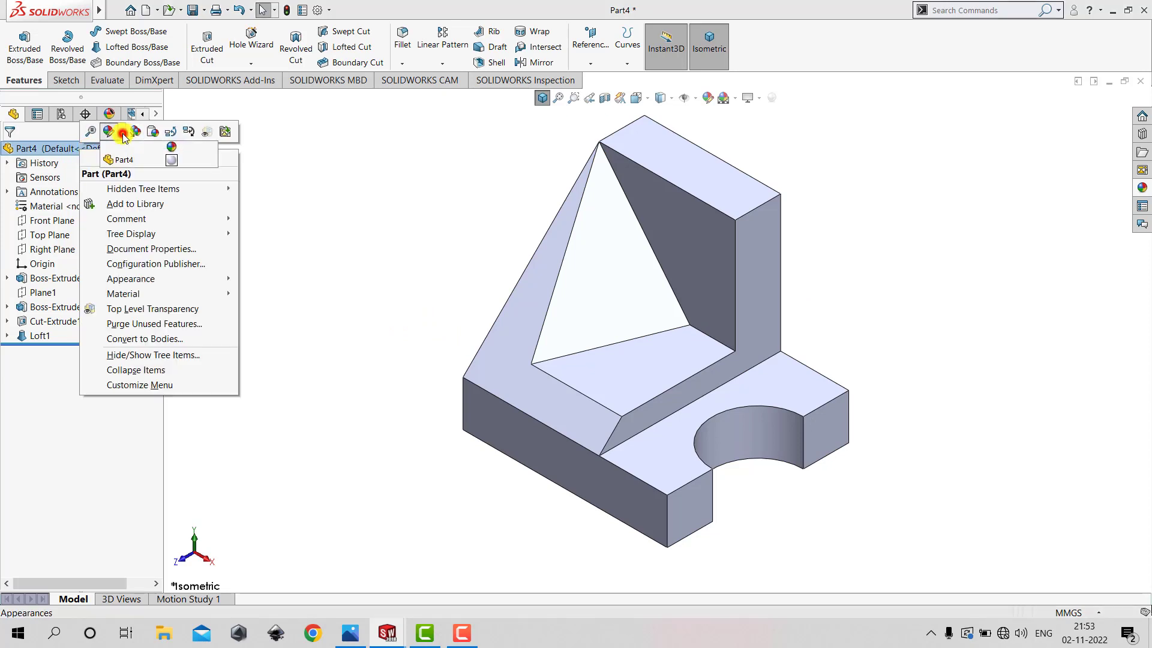
click(122, 159)
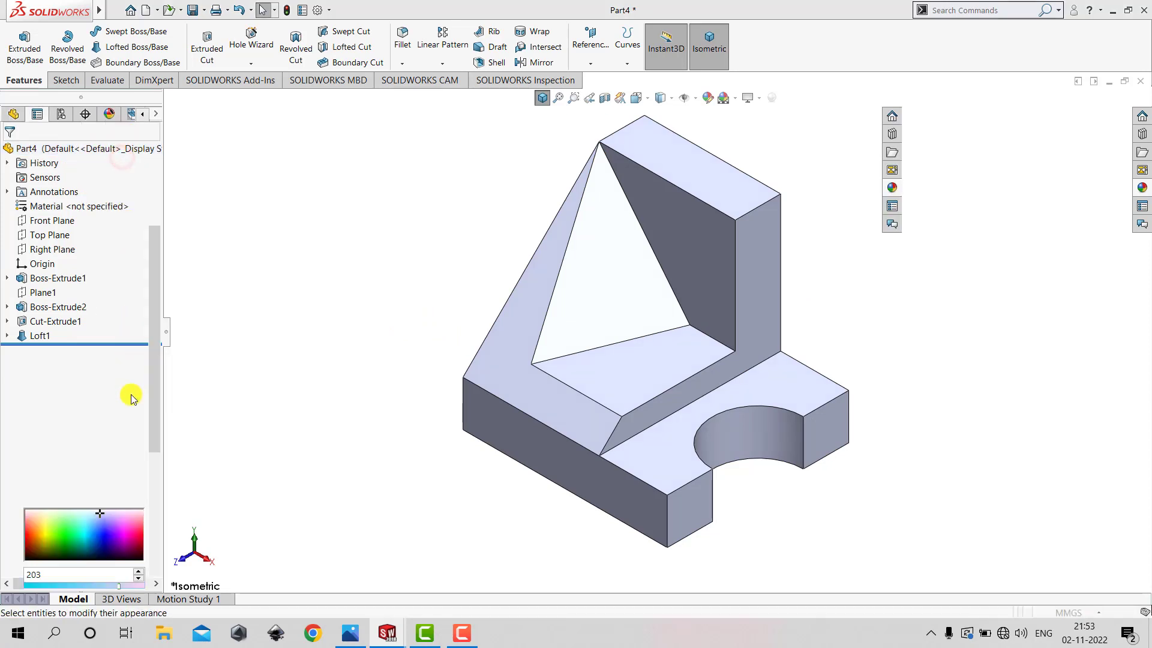
click(92, 441)
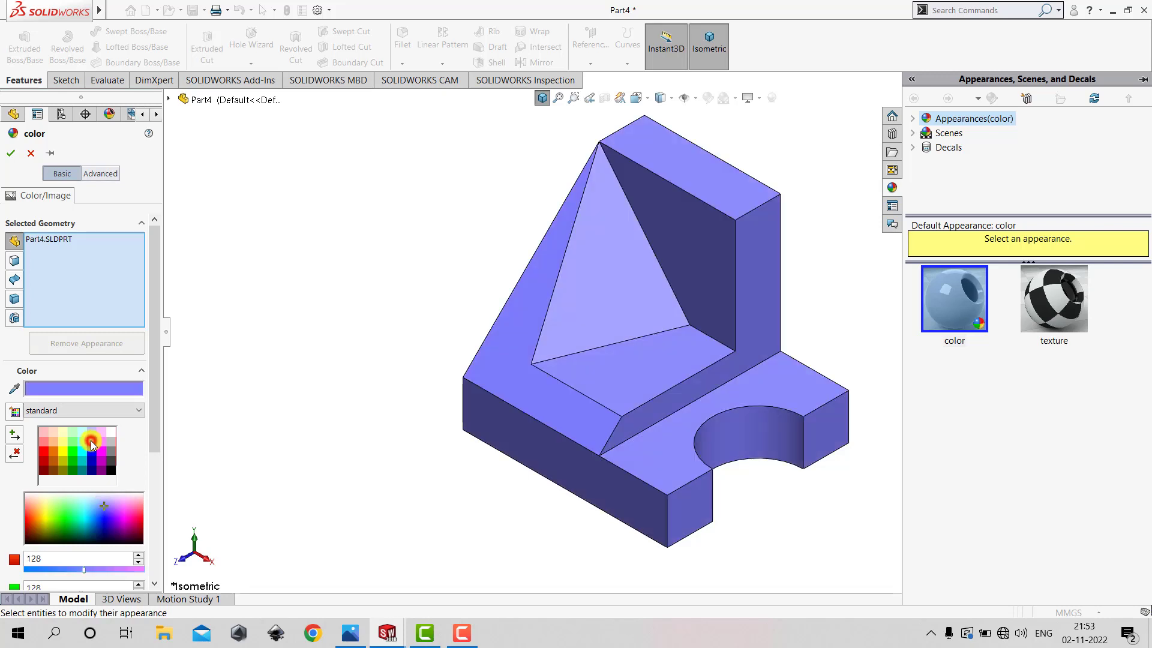
click(11, 155)
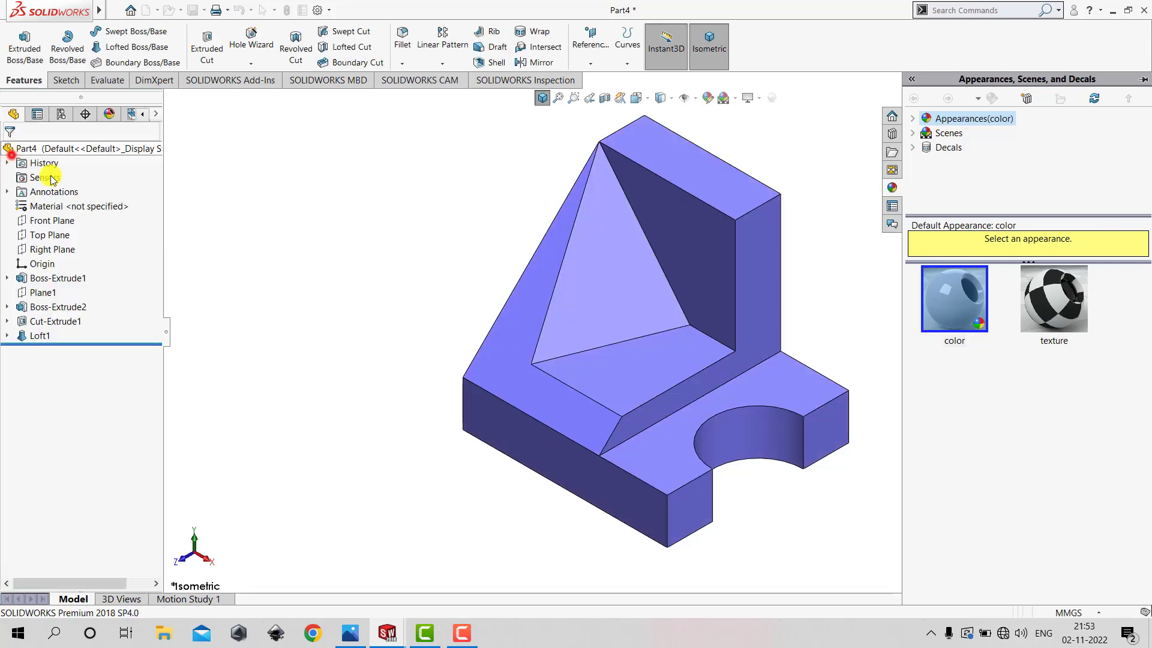
click(305, 258)
click(540, 99)
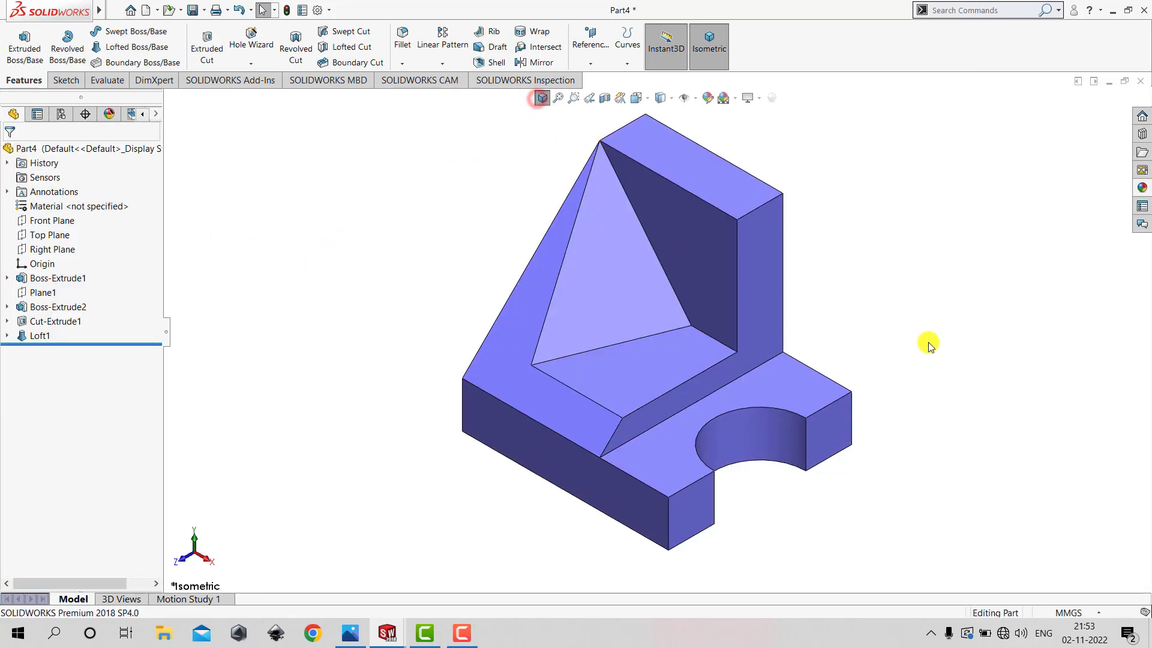